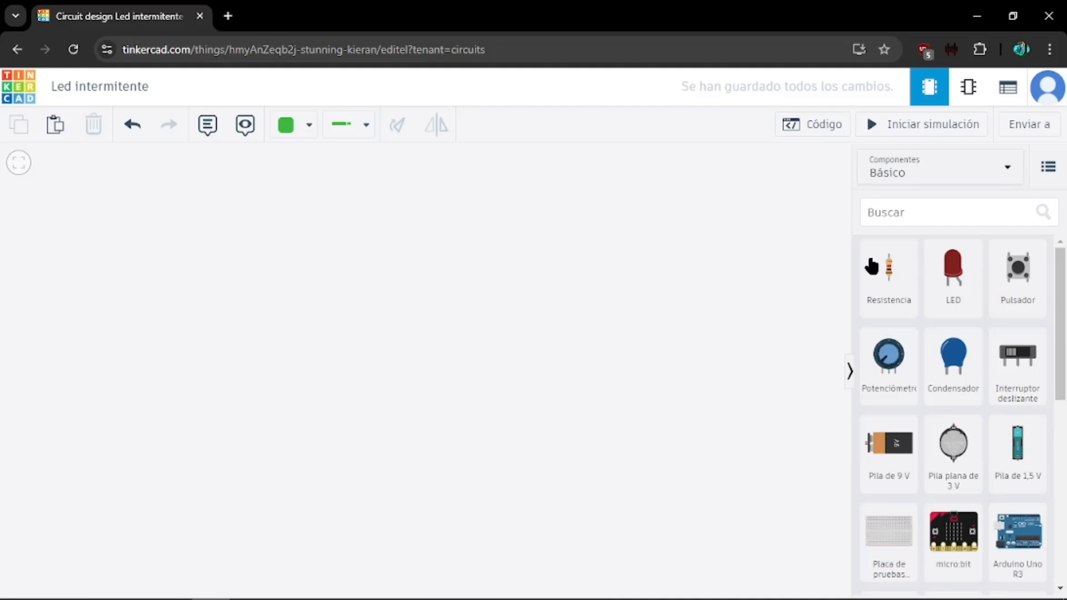
Step: Place a red LED on the empty circuit canvas
left_click_drag(953, 269, 362, 218)
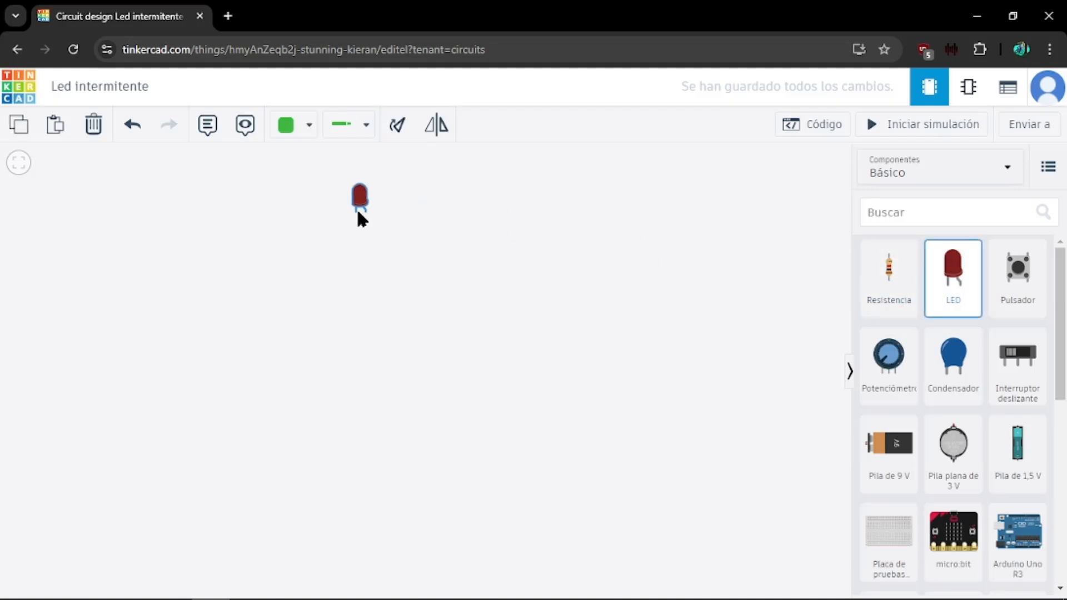
scroll(417, 261, "up", 5)
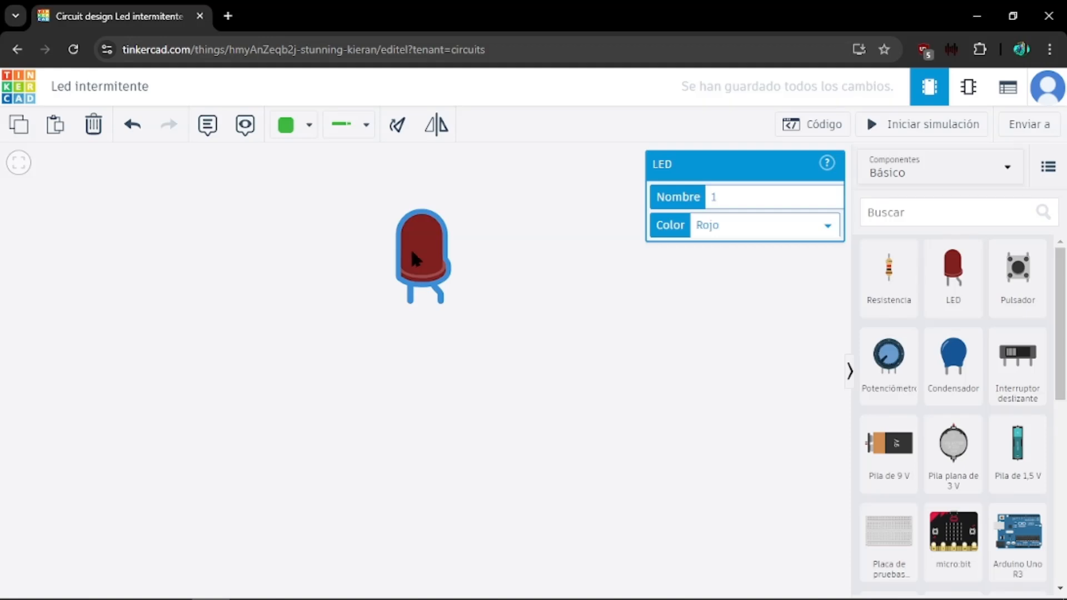
scroll(443, 257, "down", 3)
left_click(482, 249)
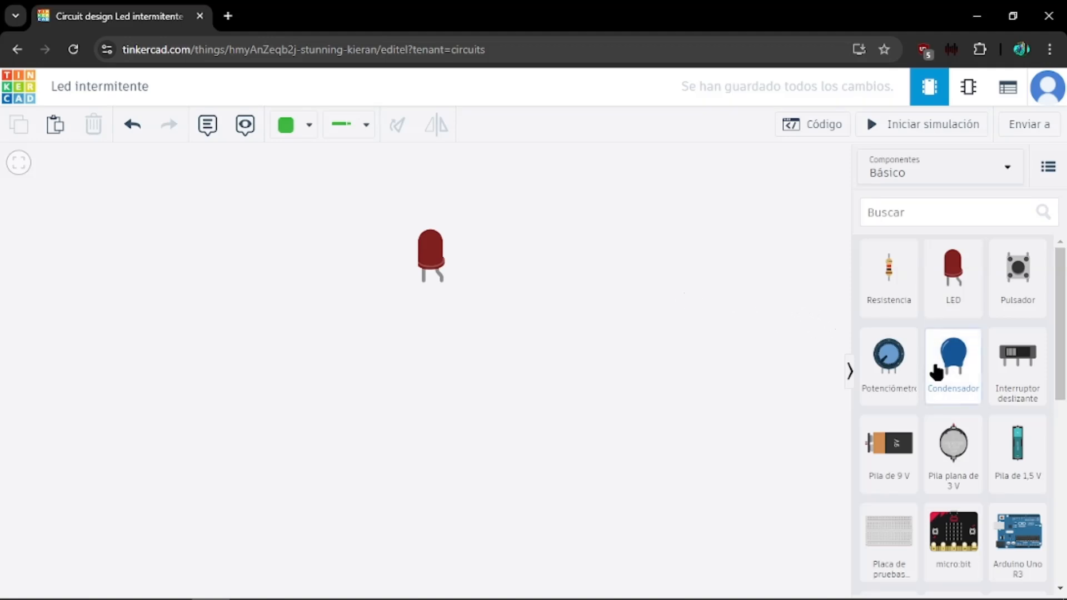
Step: Add a 9 V battery below and to the right of the LED
left_click_drag(901, 447, 489, 370)
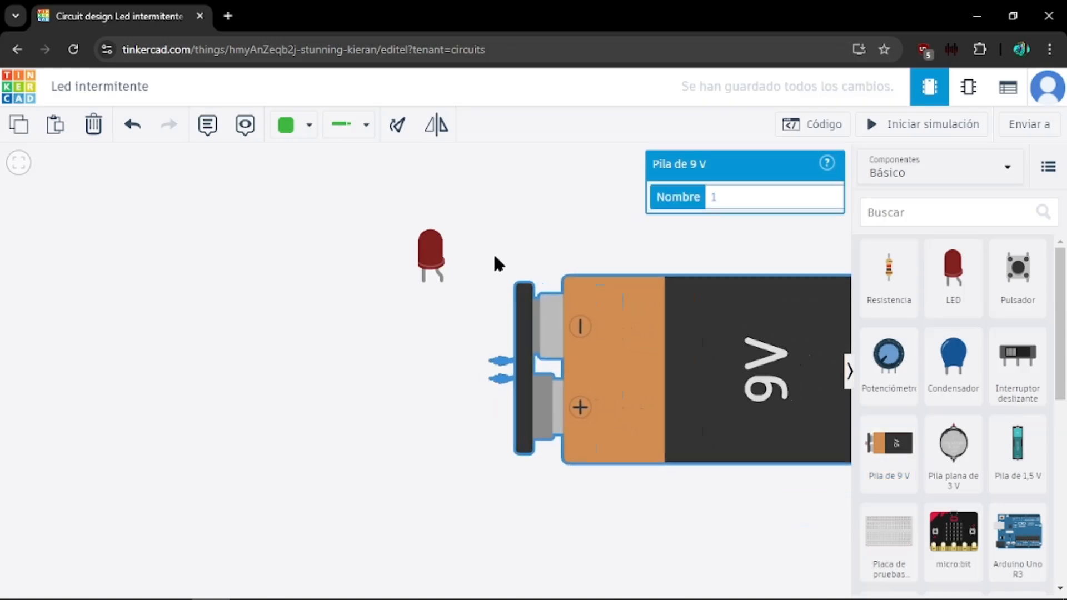
left_click(494, 262)
Step: Wire the battery's positive lead to the LED's bent leg and the negative lead to its straight leg, with square corners
left_click(492, 378)
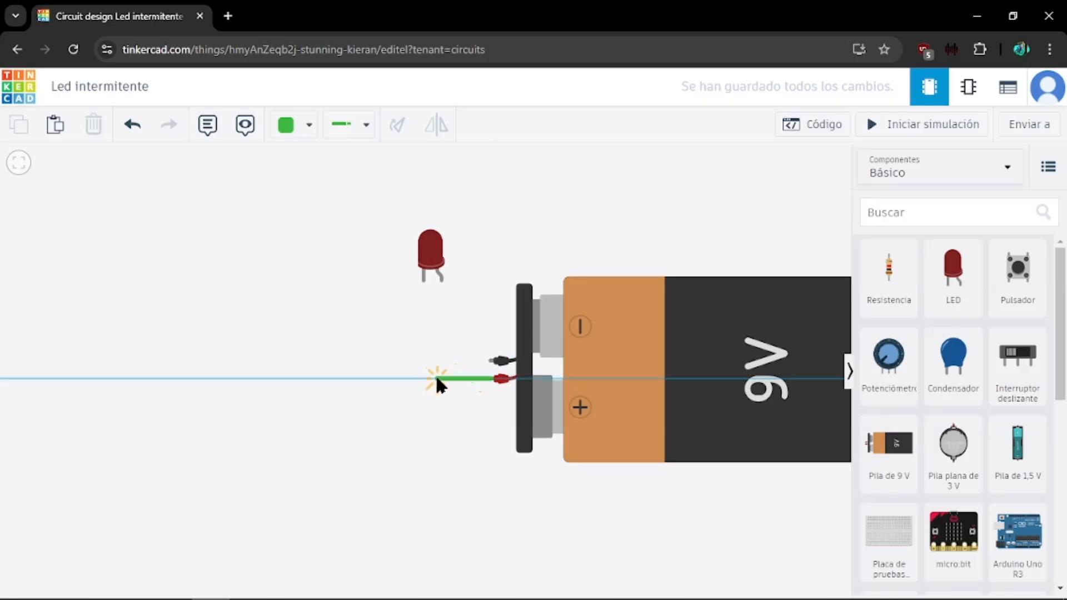
left_click(442, 280)
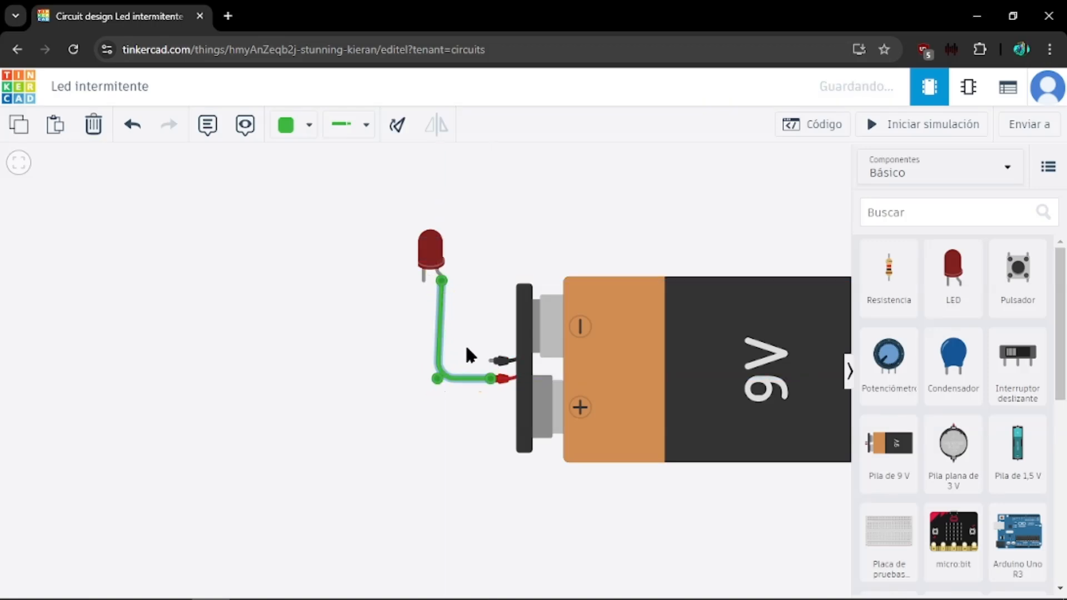
left_click_drag(437, 378, 441, 379)
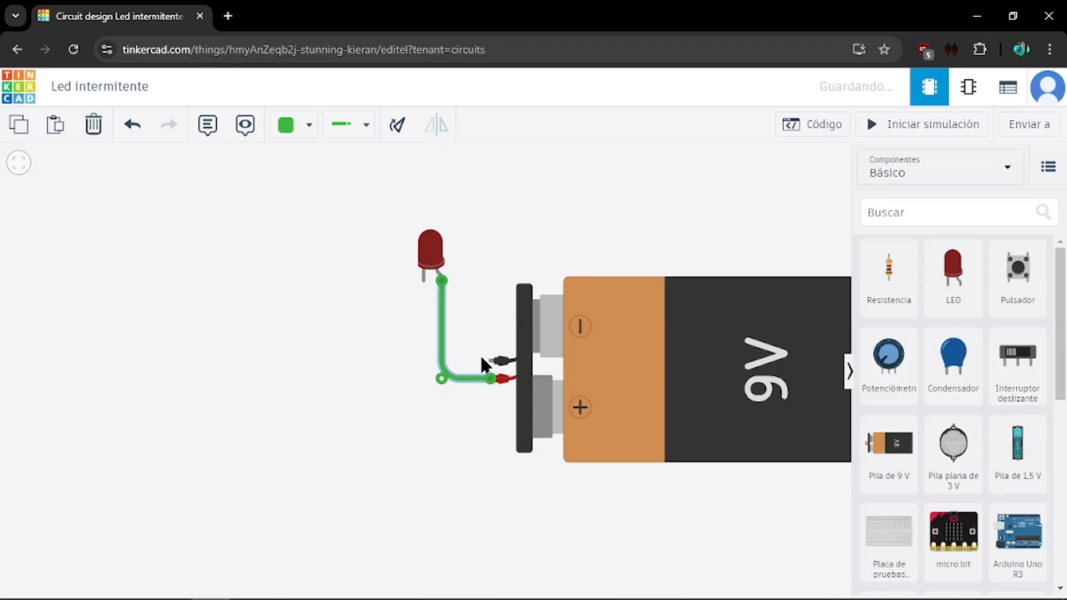
left_click(496, 360)
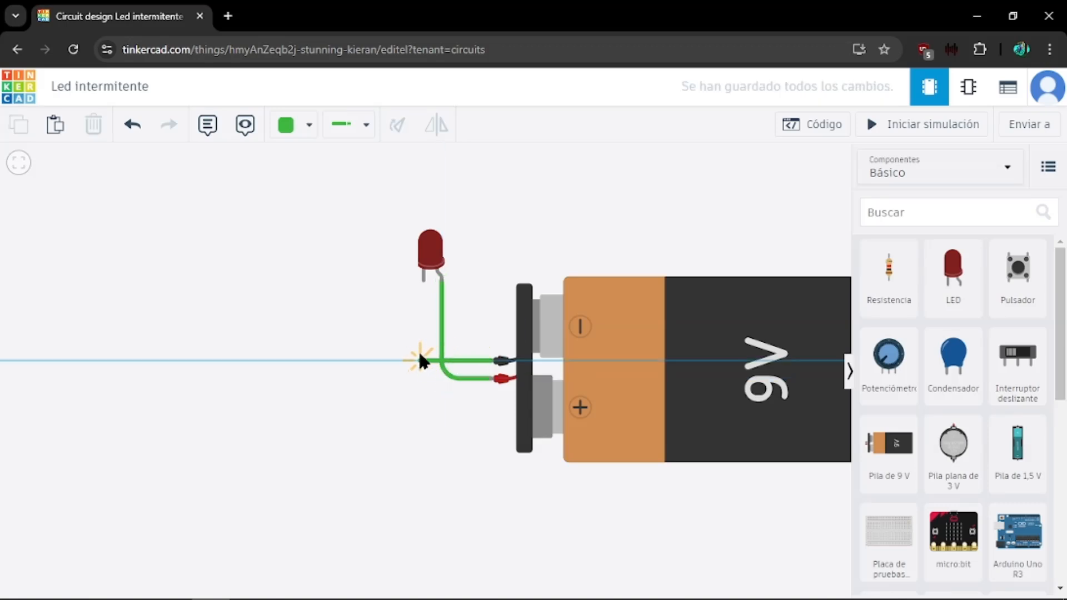
left_click(422, 280)
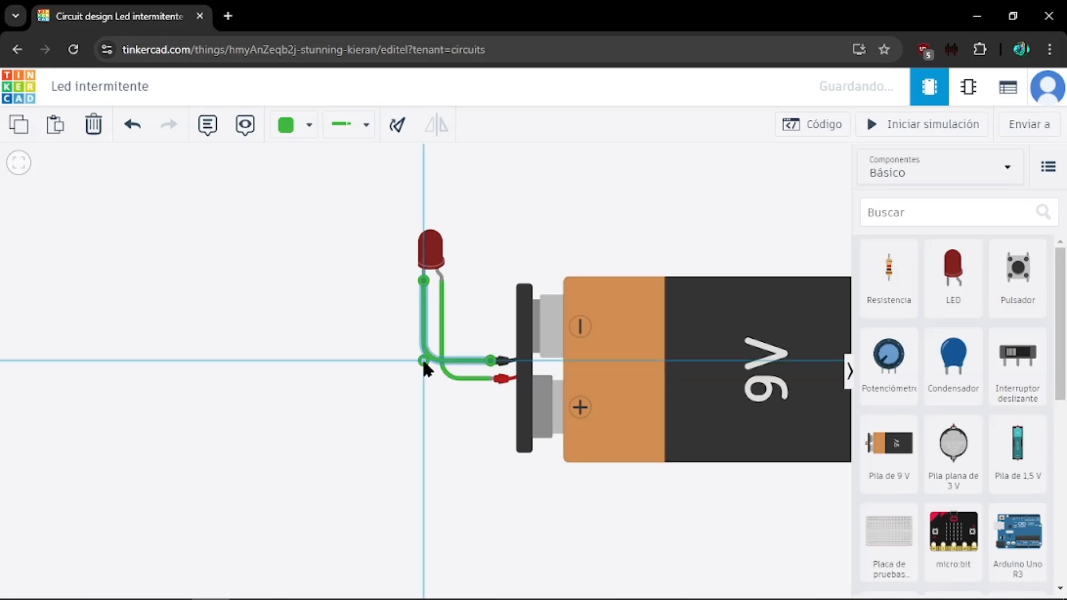
Step: Run and stop the simulation twice to examine how the LED behaves when wired directly to the 9 V battery
left_click(918, 132)
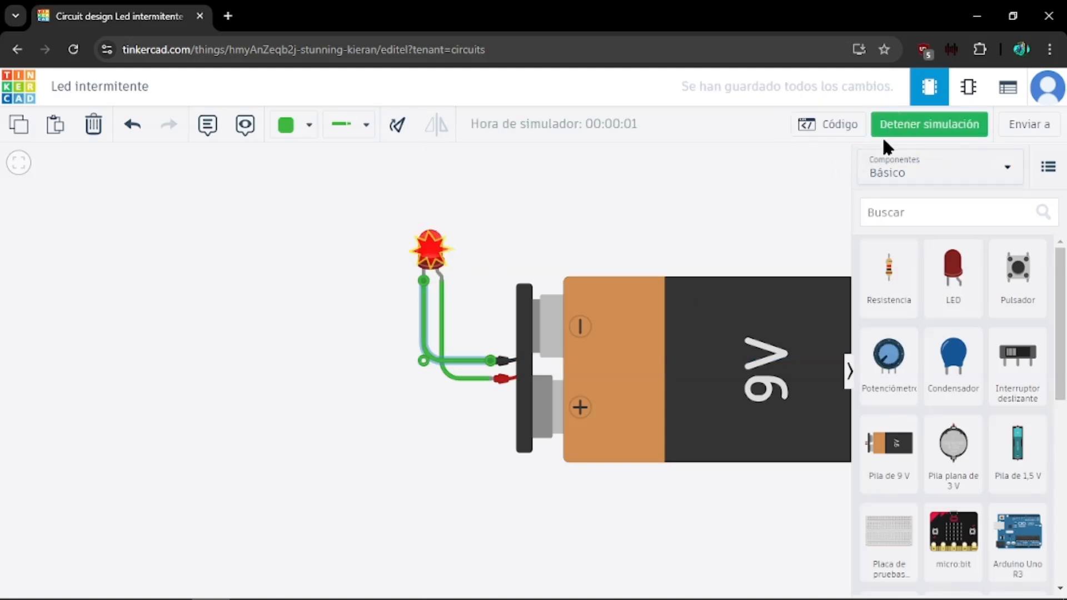
left_click(913, 132)
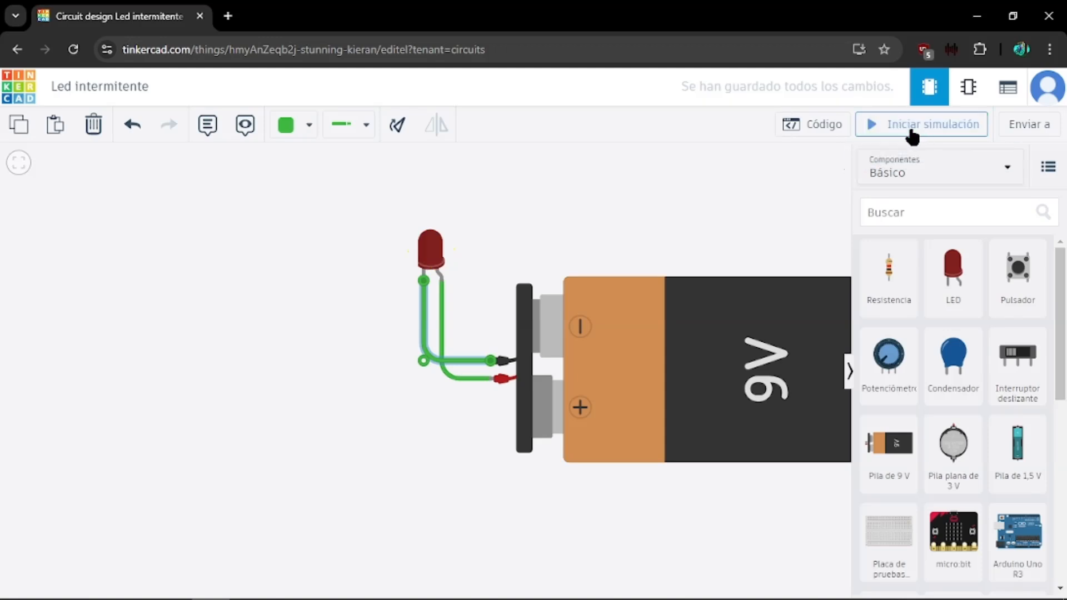
left_click(621, 214)
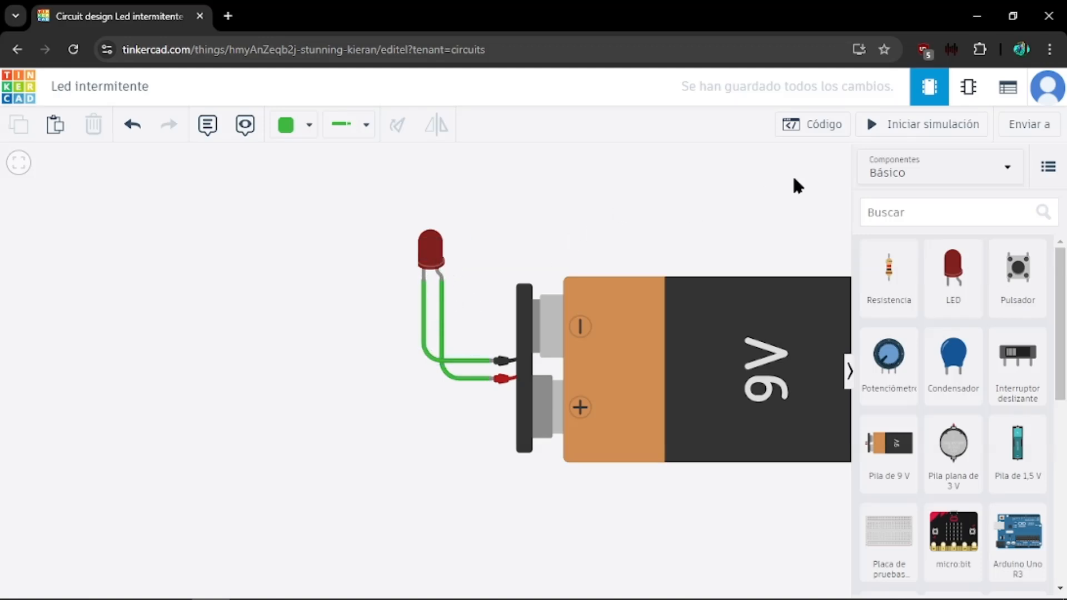
left_click(903, 133)
mouse_move(434, 257)
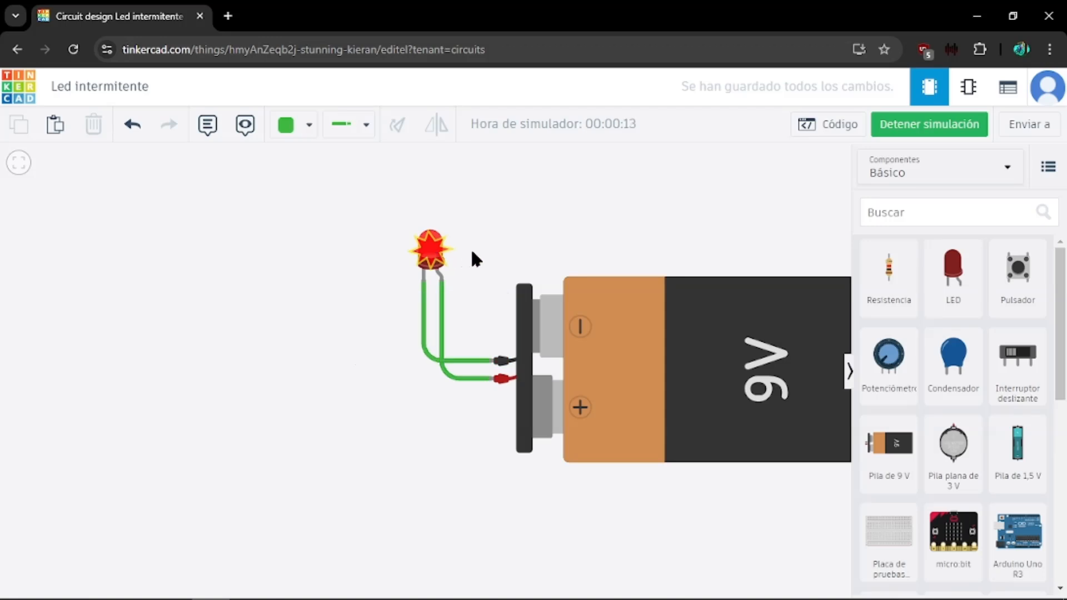
left_click(878, 128)
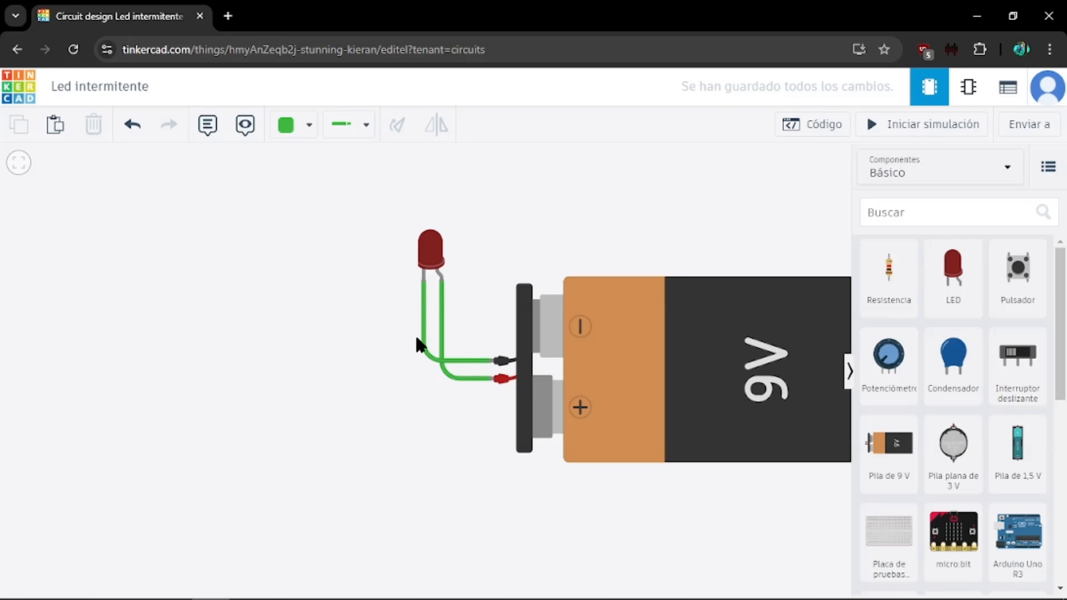
Step: Delete both wires and the LED, keeping only the 9 V battery
left_click(423, 321)
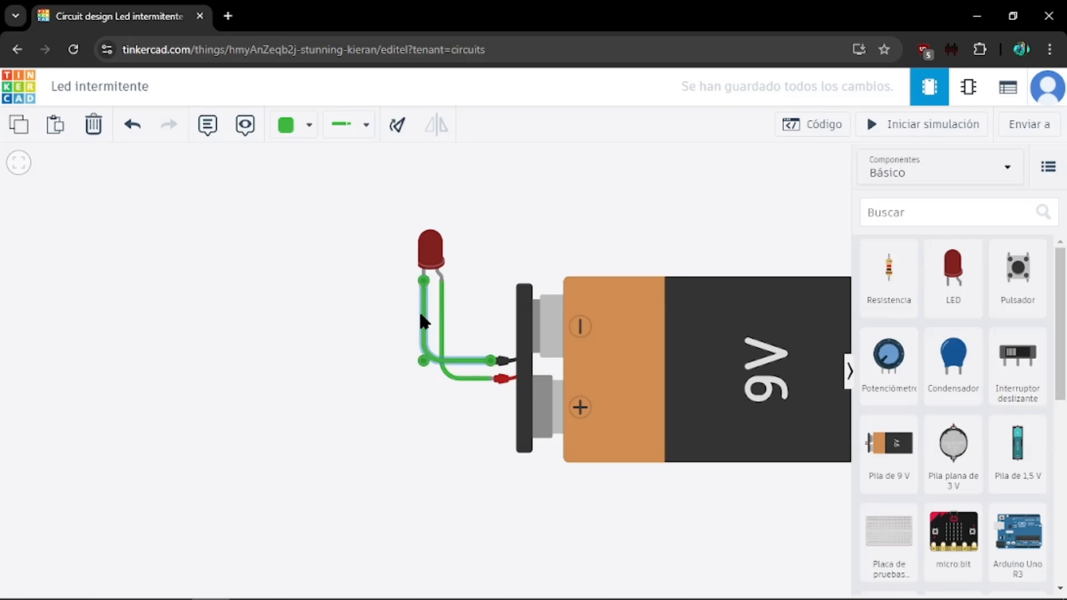
key("Delete")
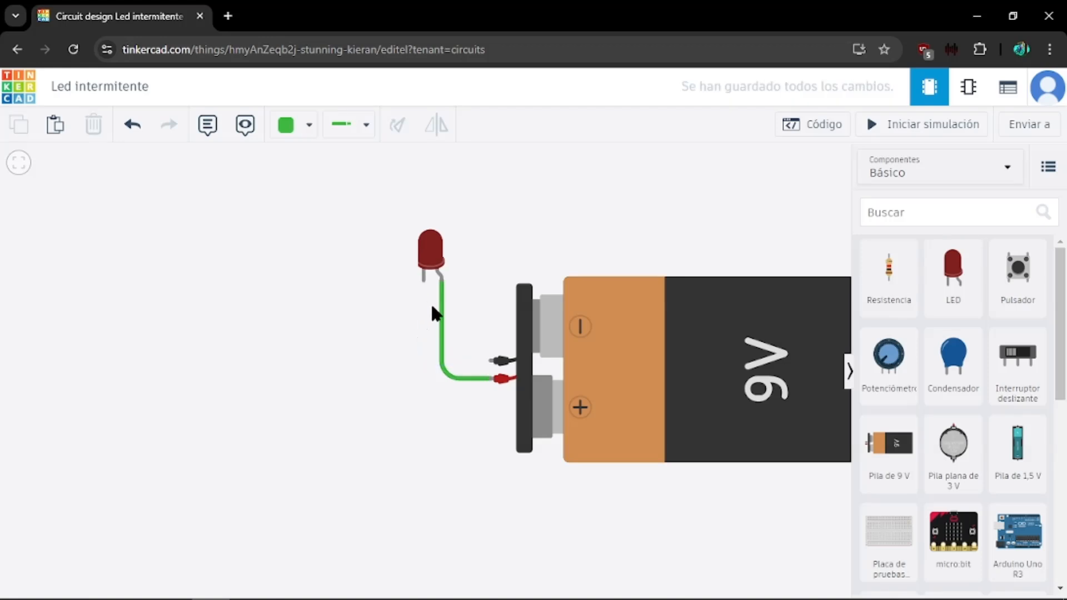
left_click(440, 307)
key("Delete")
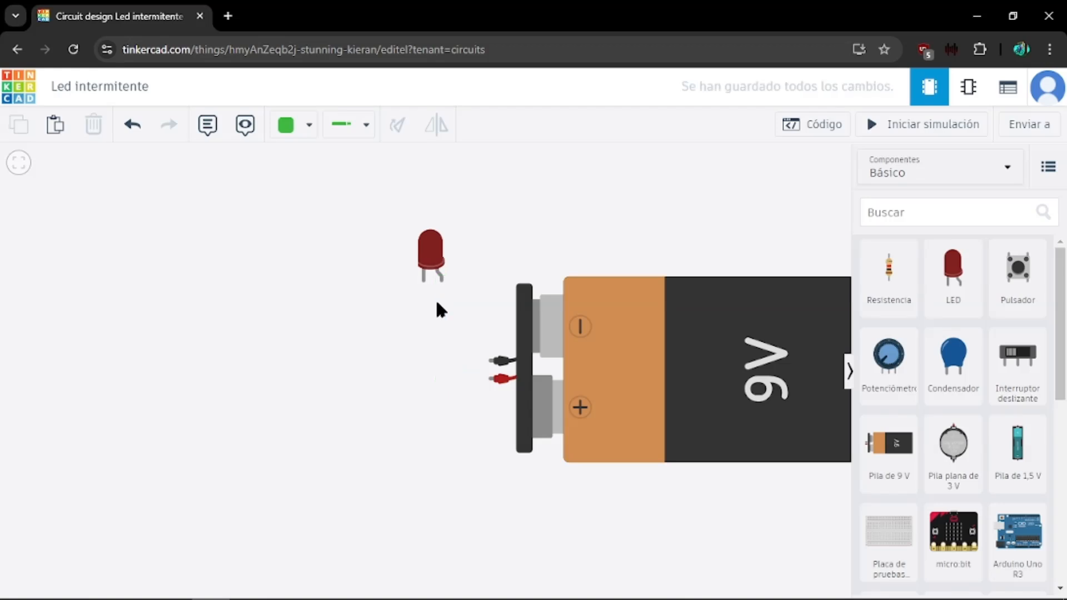
left_click(435, 263)
left_click_drag(434, 259, 395, 255)
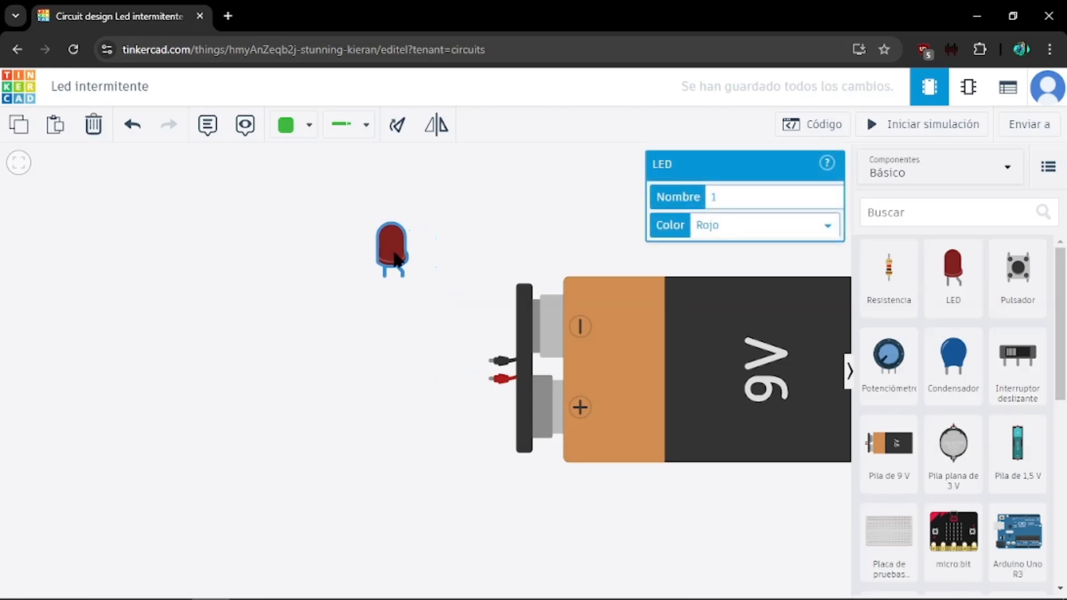
key("Delete")
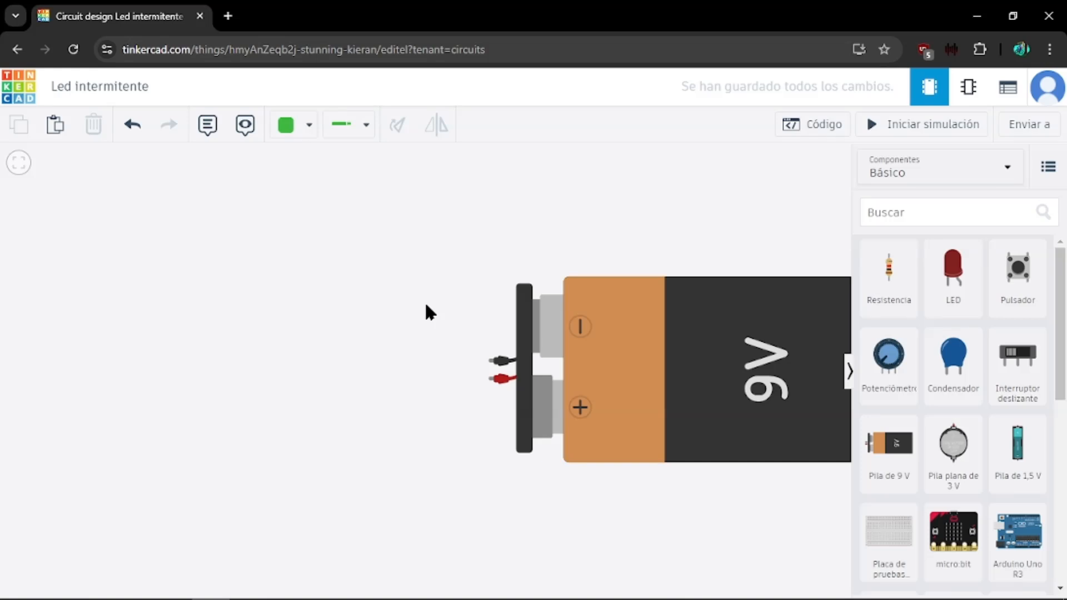
Step: Place a resistor on the canvas beside the battery's leads
left_click_drag(888, 266, 305, 360)
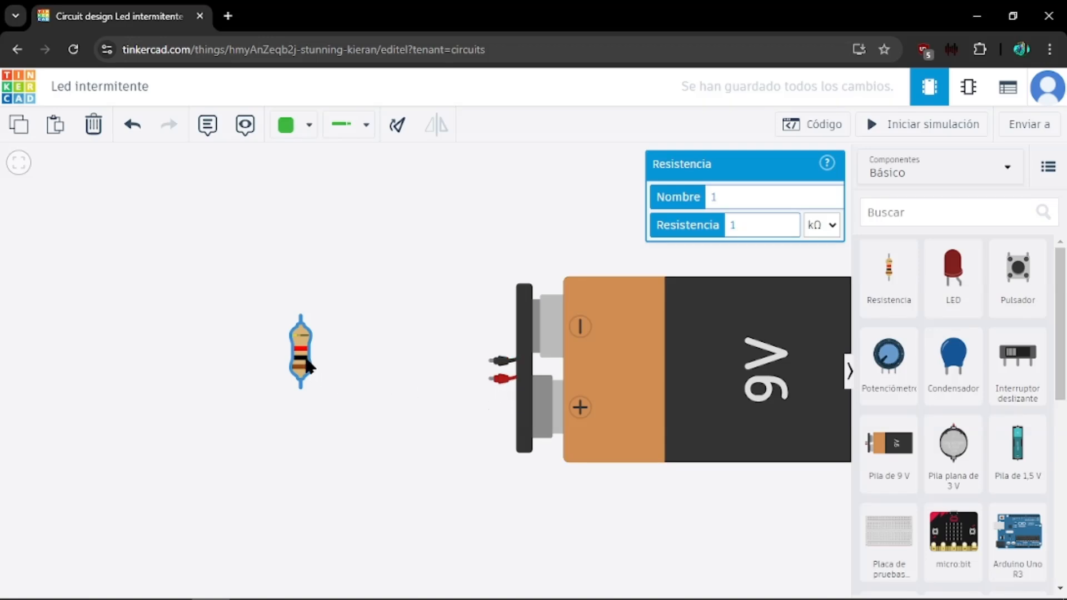
left_click(337, 356)
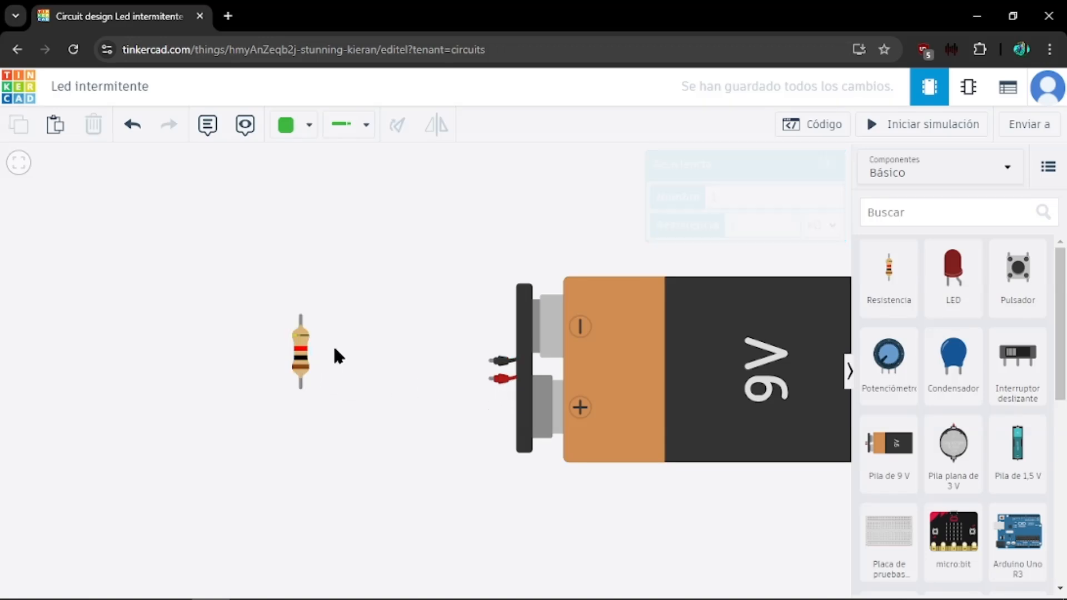
Step: Switch to the Calculator, divide 9 by 0,02 to work out the required resistance, and minimize it
mouse_move(249, 589)
left_click(287, 585)
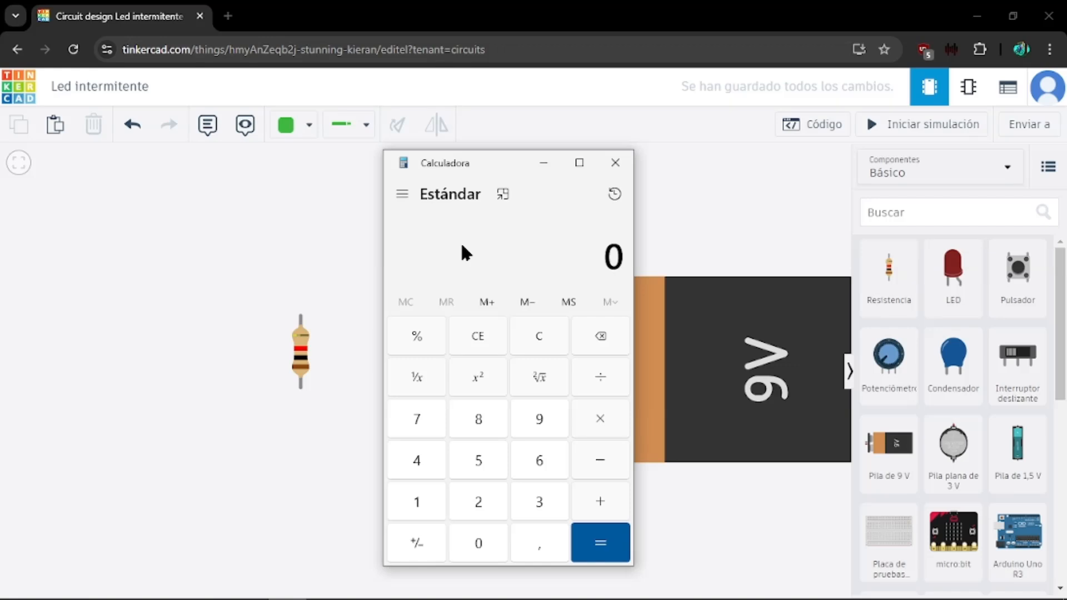
type("9")
key("slash")
type("0,02")
key("Return")
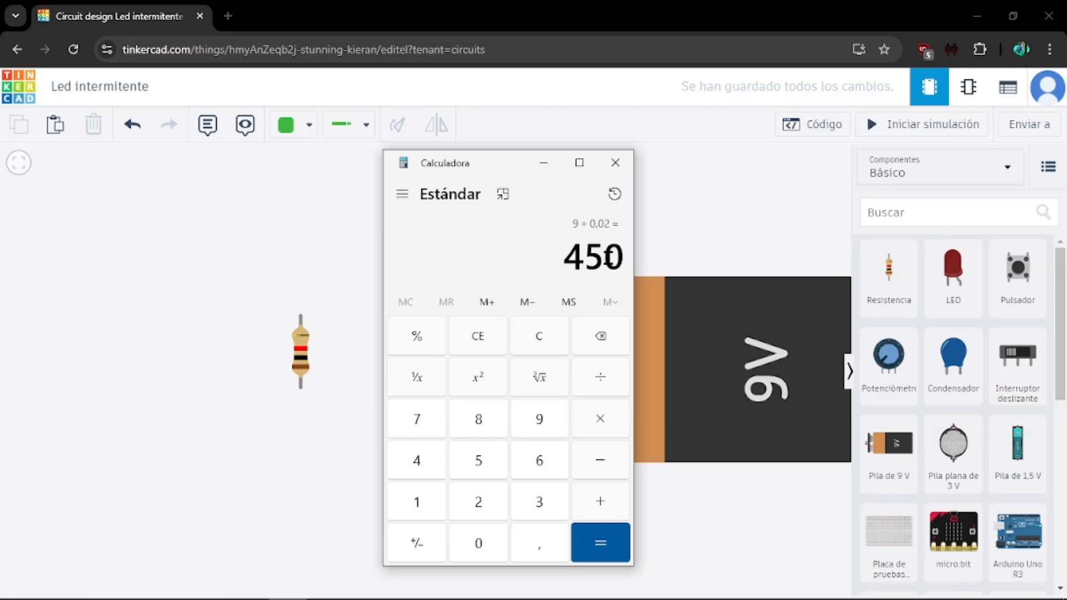
left_click(549, 164)
Step: Move the resistor closer to the battery leads and set its resistance number to 450
left_click_drag(304, 352, 374, 355)
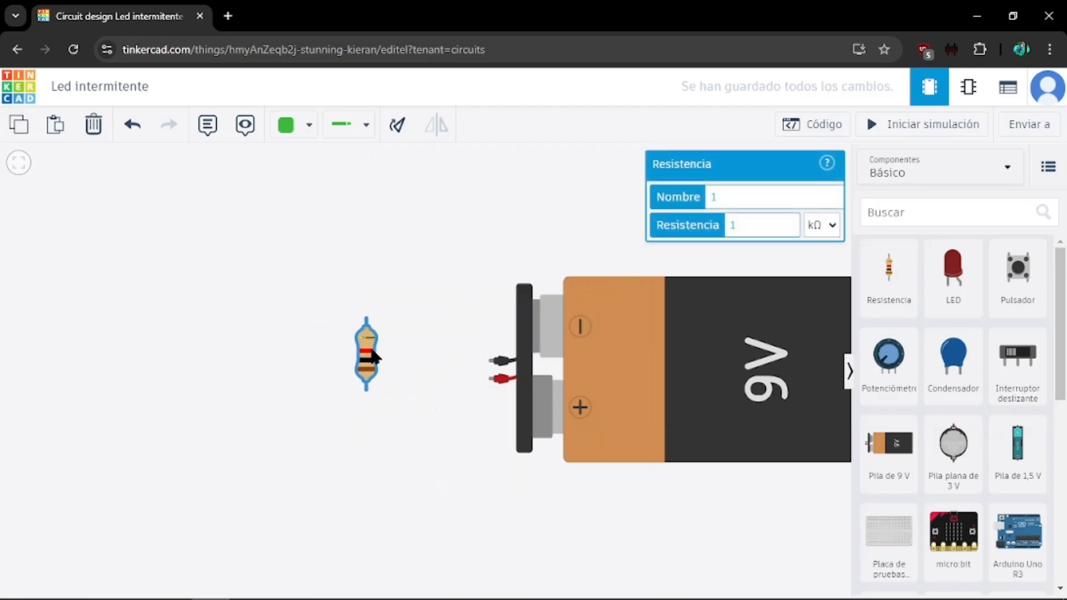
left_click(758, 230)
double_click(758, 231)
type("450")
left_click(491, 252)
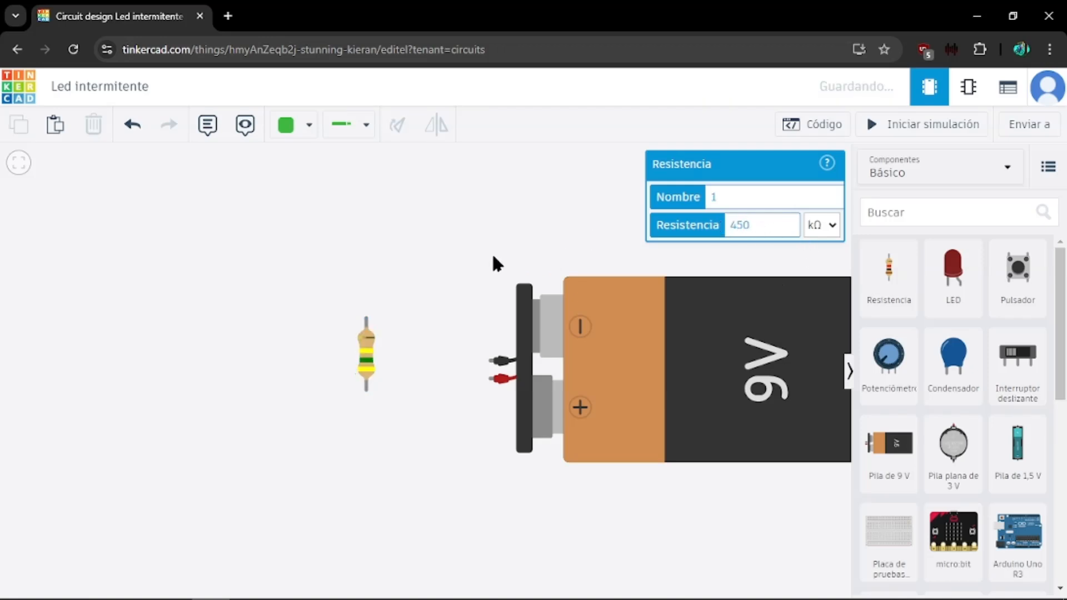
Step: Wire the battery's positive lead to the resistor's lower terminal
left_click(490, 384)
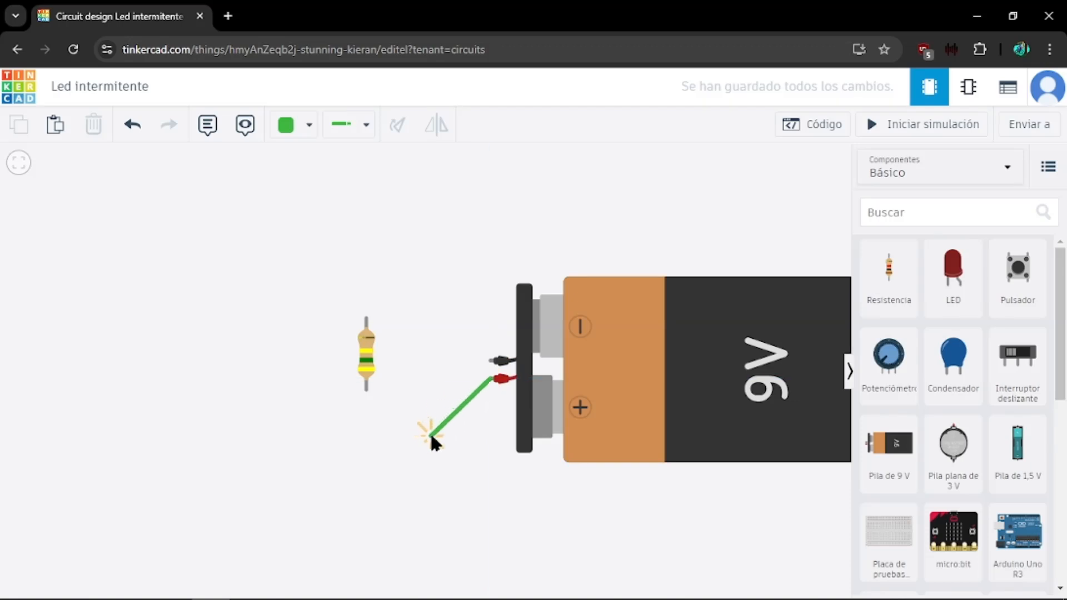
left_click(366, 389)
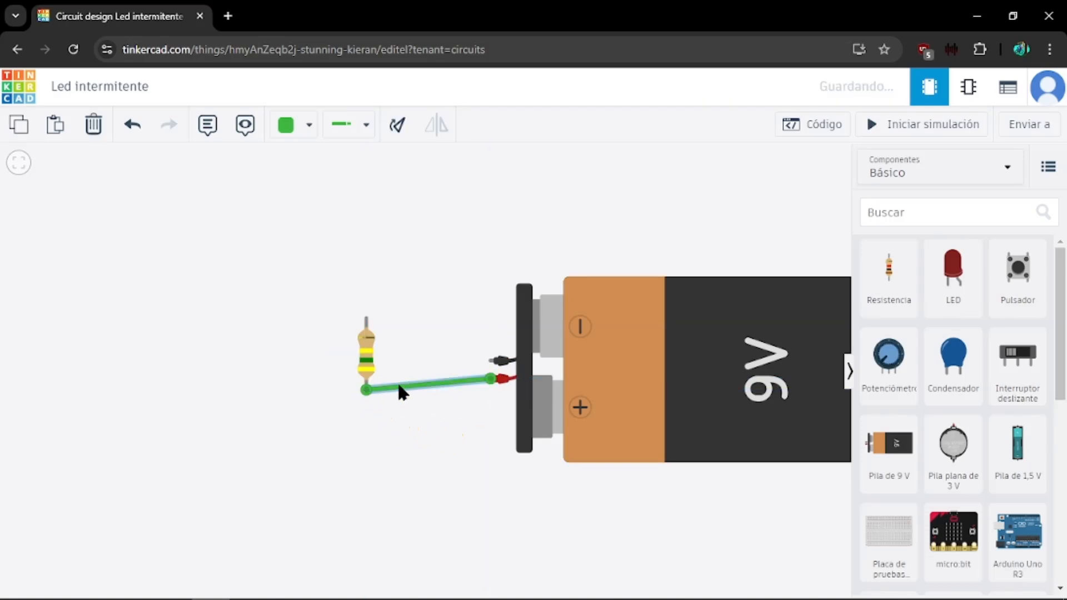
Step: Add a multimeter above the resistor, wiring its positive probe to the resistor's upper terminal and its negative probe to the battery's negative lead
scroll(917, 354, "down", 8)
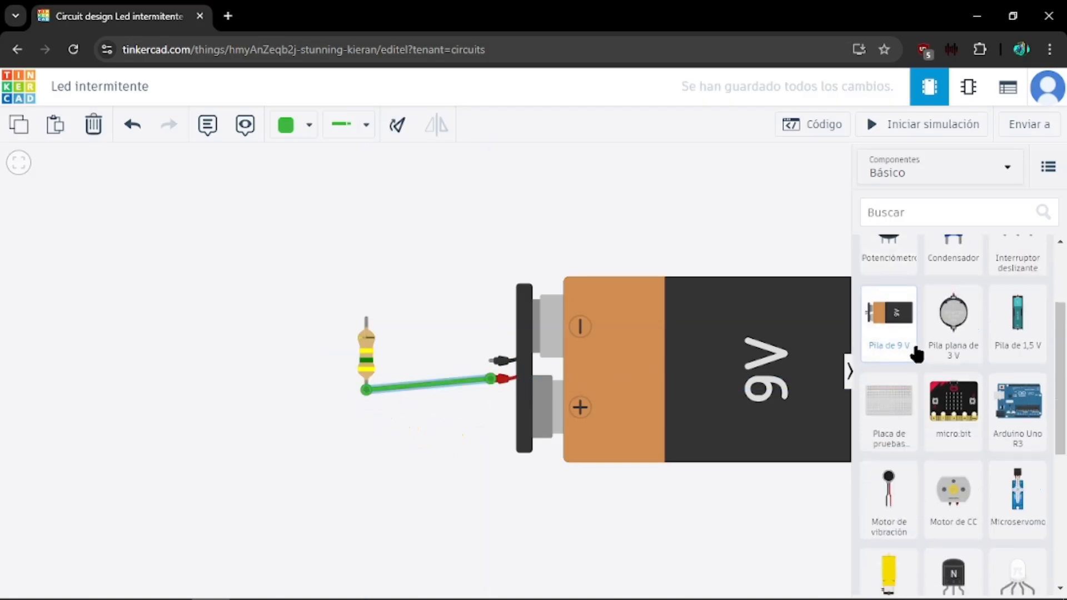
left_click_drag(952, 543, 395, 267)
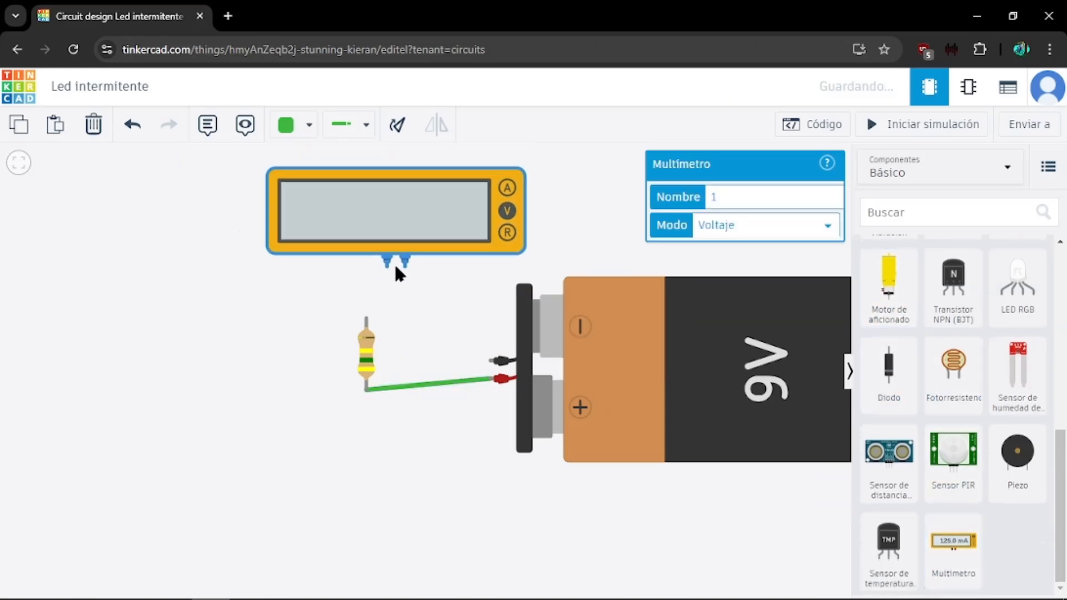
left_click(437, 285)
left_click(404, 268)
left_click(366, 318)
left_click(387, 257)
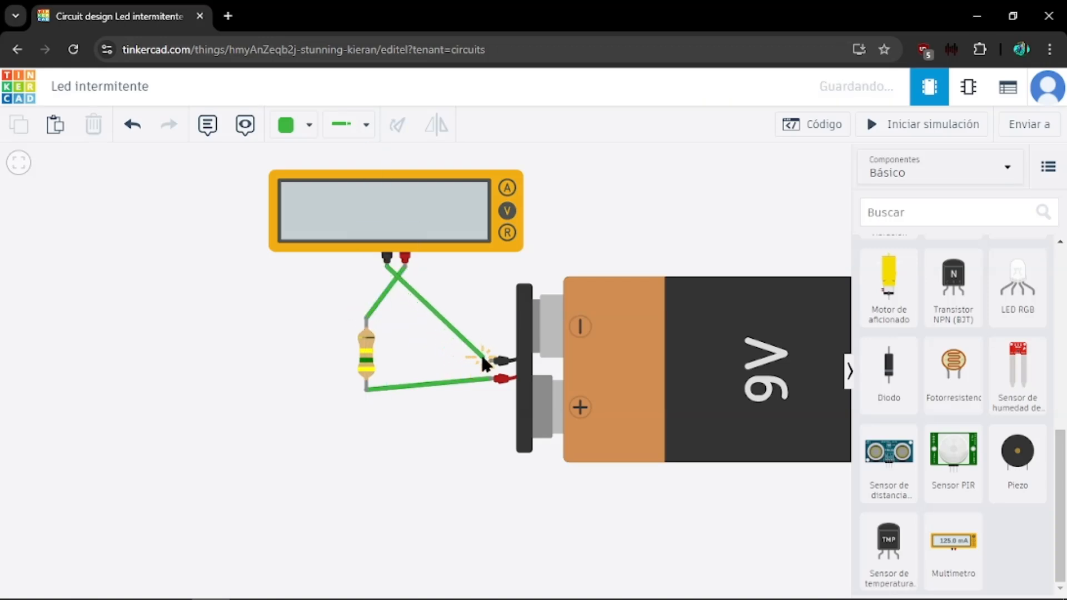
left_click(491, 361)
Step: Run the simulation, switch the multimeter to Amperaje mode to read the current, and stop the simulation
left_click(909, 127)
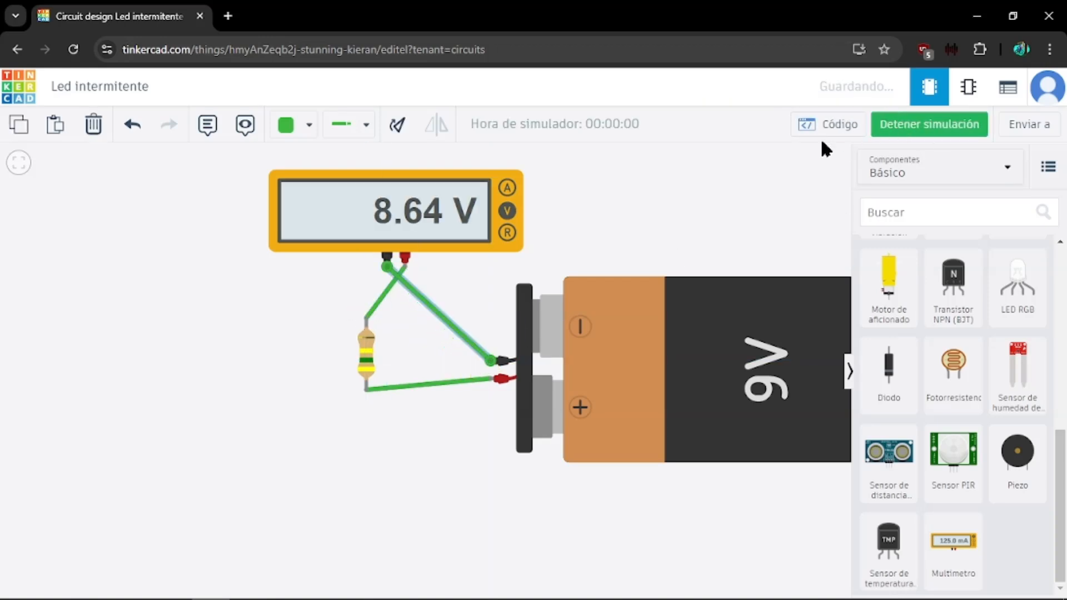
left_click(508, 190)
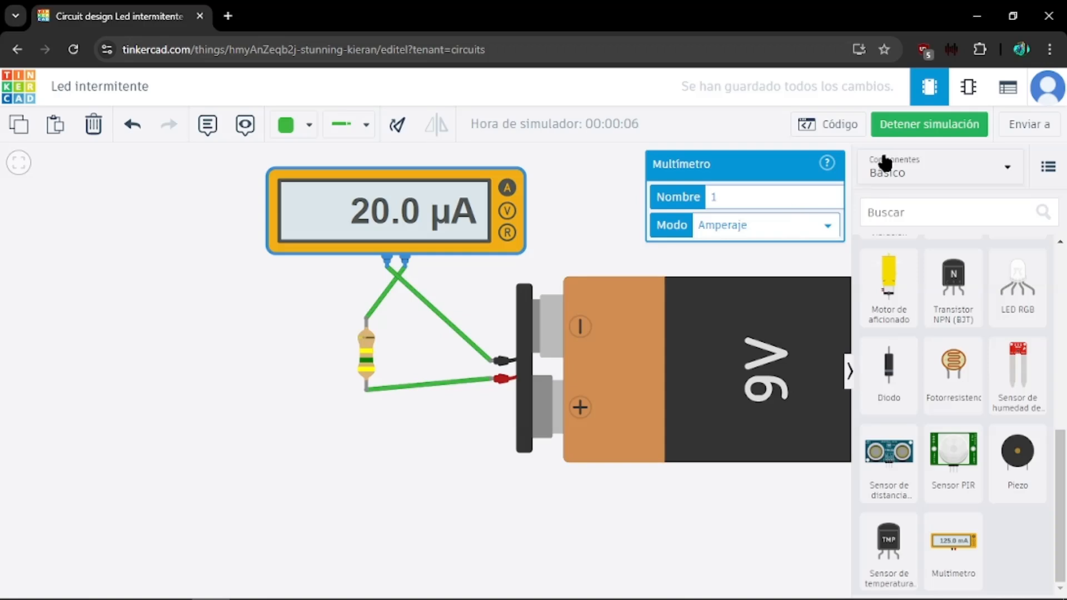
left_click(916, 129)
Step: Change the resistor's unit to Ω and run the simulation to read the current
left_click(371, 355)
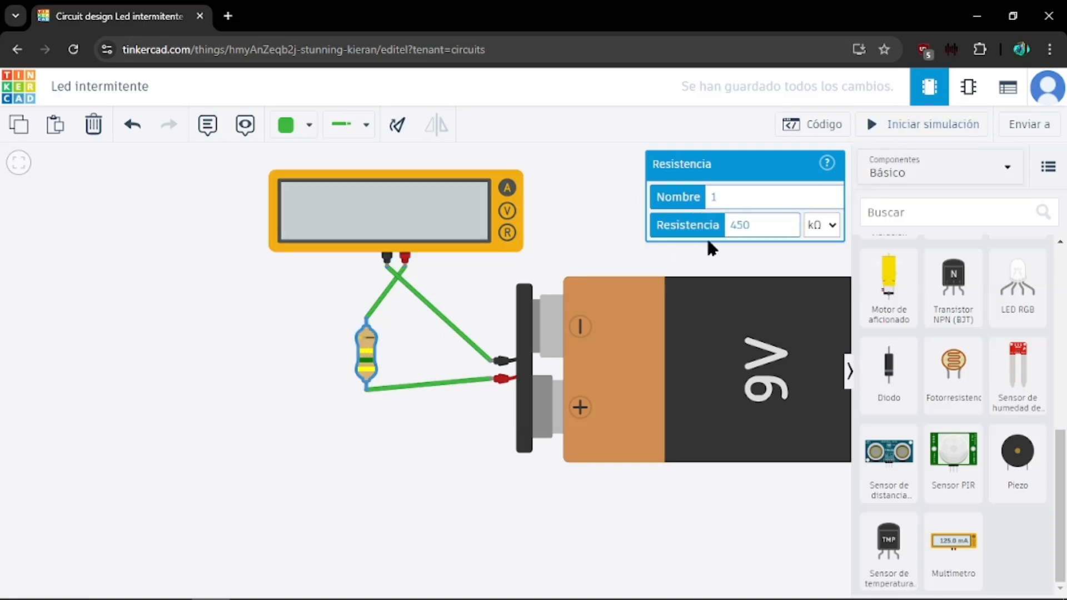
left_click(819, 223)
left_click(812, 336)
left_click(903, 128)
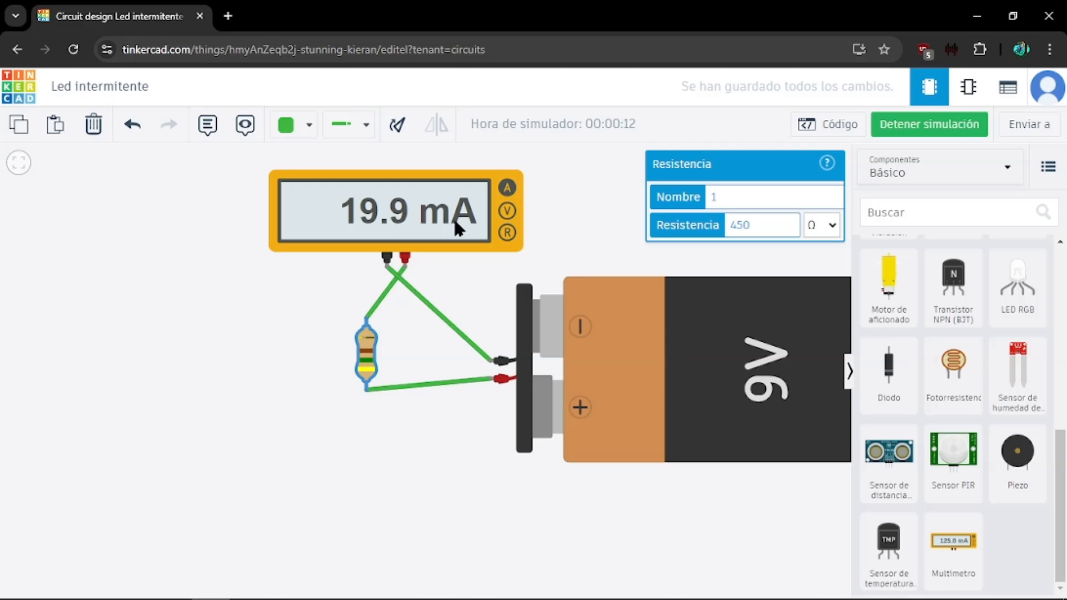
Step: Set the resistor's value to 400 Ω while the simulation is running
left_click_drag(774, 221, 728, 224)
type("400")
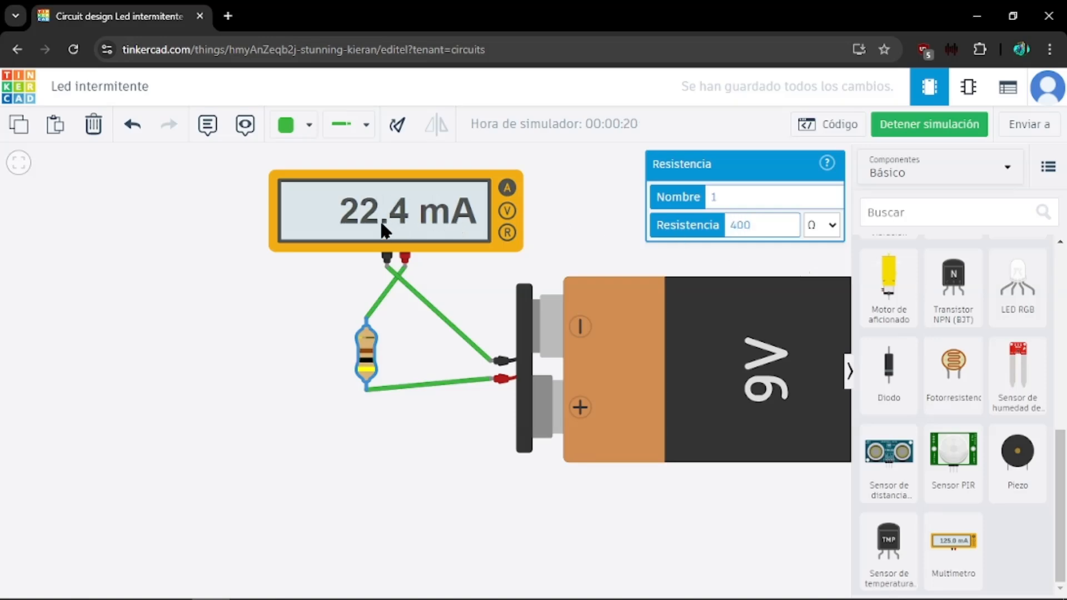
Step: Set the resistor's value to 500 Ω while the simulation is running
left_click(775, 232)
key("BackSpace")
key("BackSpace")
type("500")
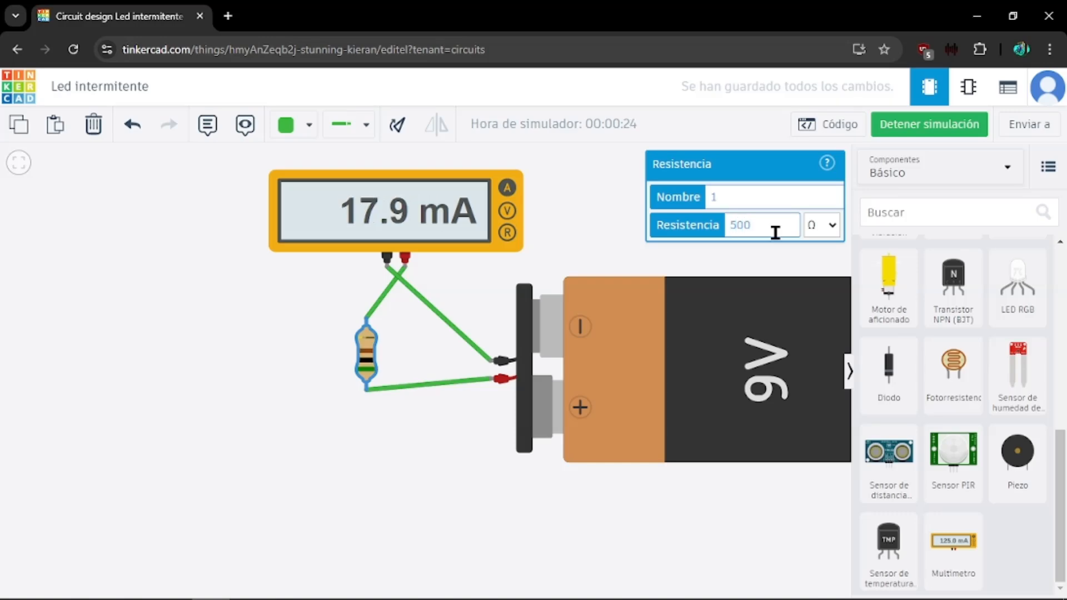
Step: Stop the simulation and delete the multimeter from the circuit
left_click(558, 195)
left_click(939, 125)
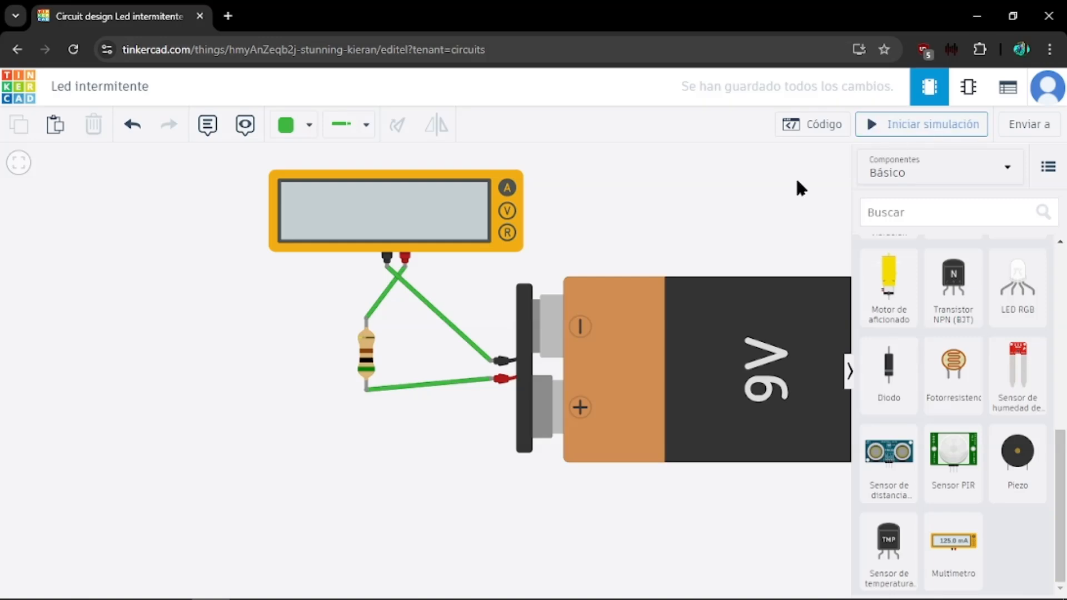
left_click(463, 251)
key("Delete")
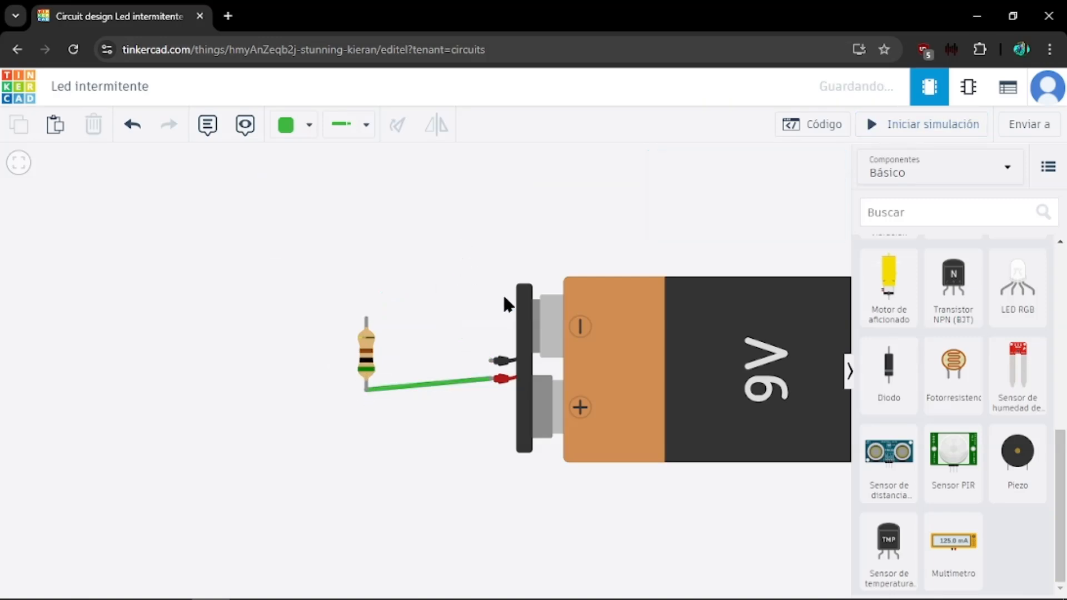
Step: Set the resistor's value to 450 Ω
left_click(368, 355)
double_click(741, 225)
type("4")
type("70")
left_click(597, 203)
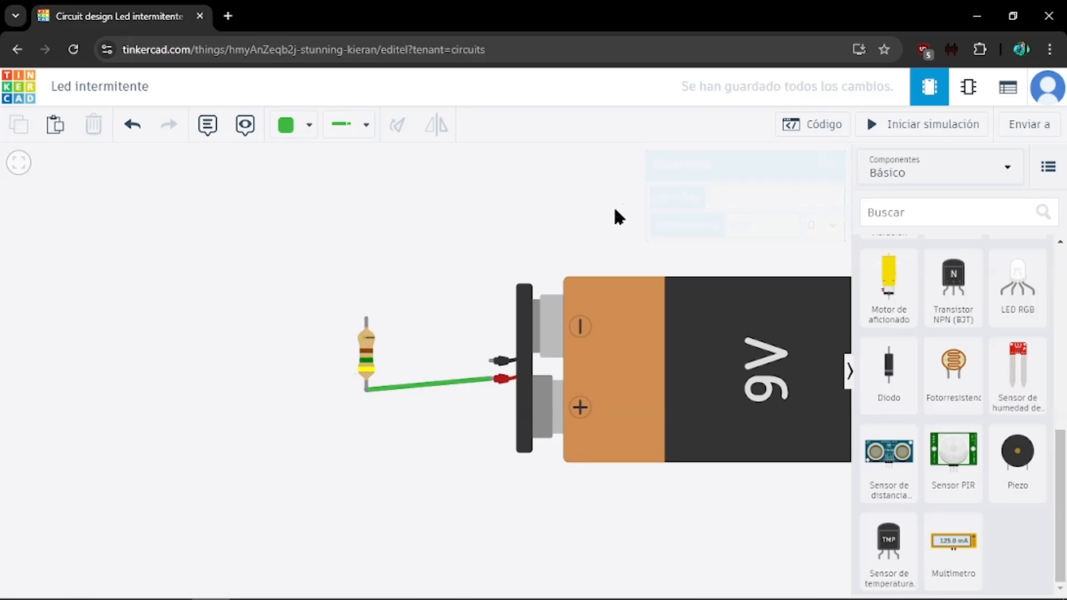
Step: Place an LED above the resistor, wire its anode to the resistor and its cathode to the battery's negative lead, and run the simulation
scroll(943, 352, "up", 5)
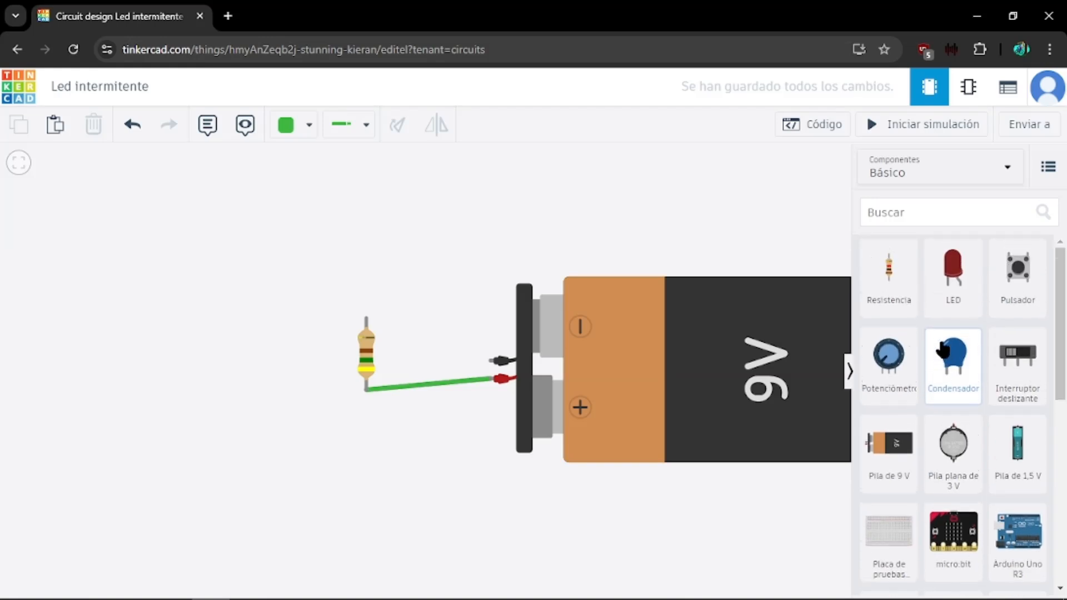
left_click_drag(952, 291, 360, 270)
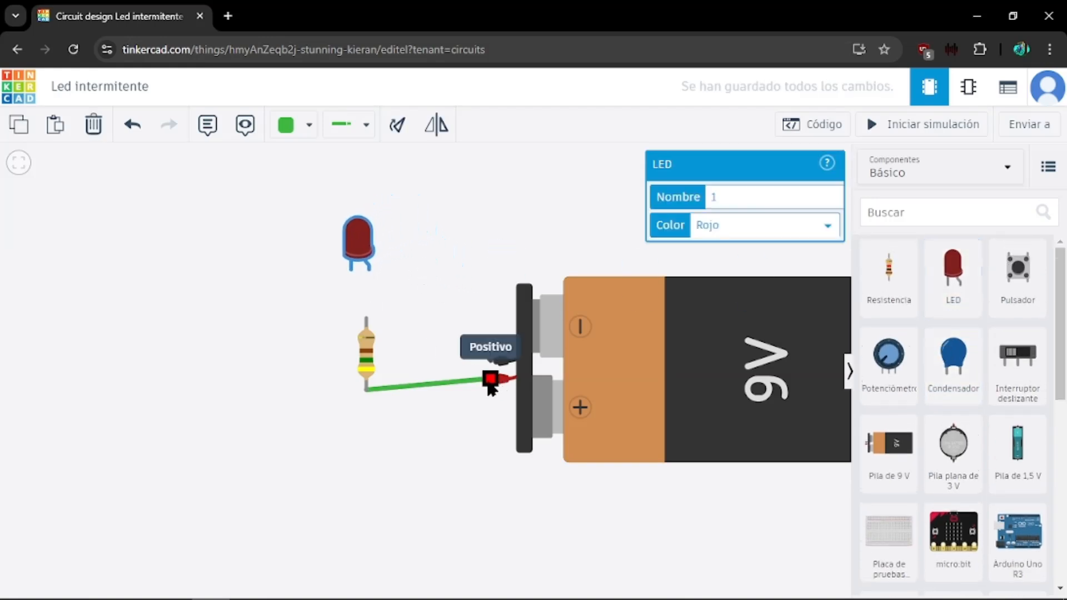
left_click(365, 321)
left_click(369, 272)
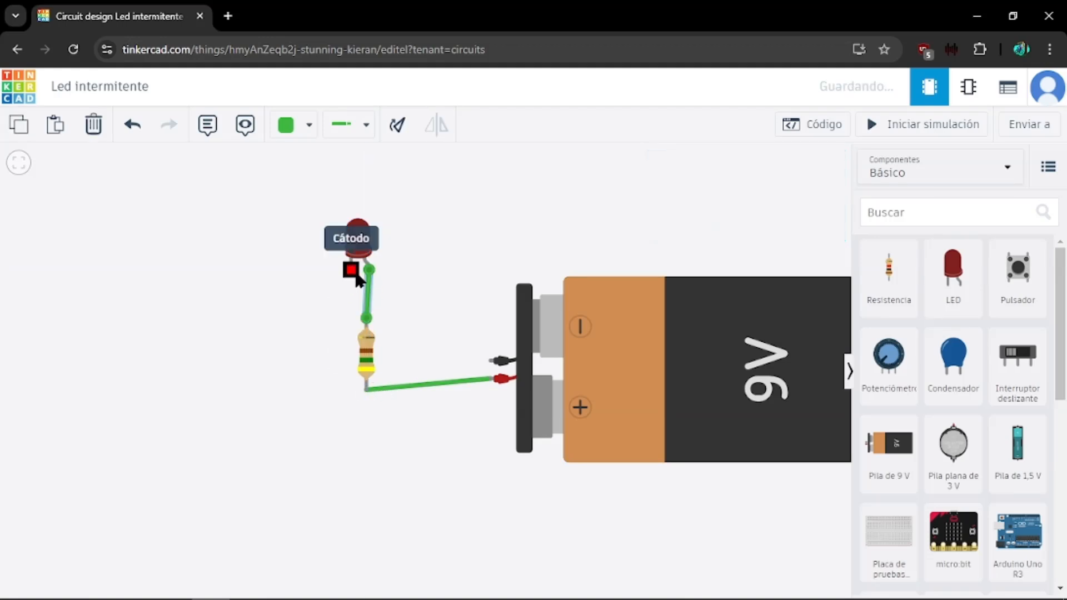
left_click(351, 270)
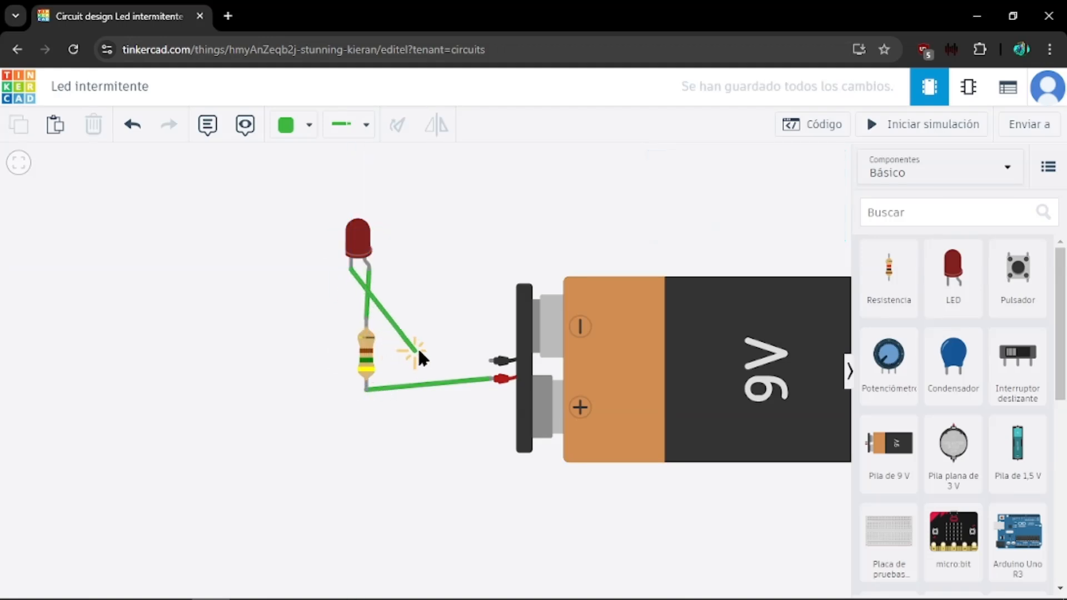
left_click(489, 361)
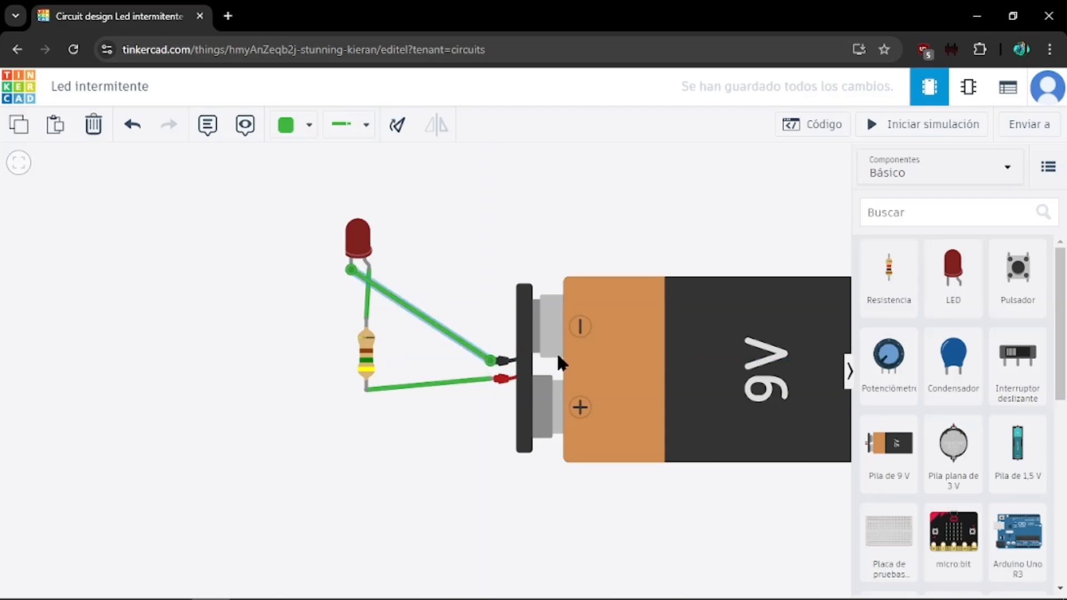
left_click(893, 131)
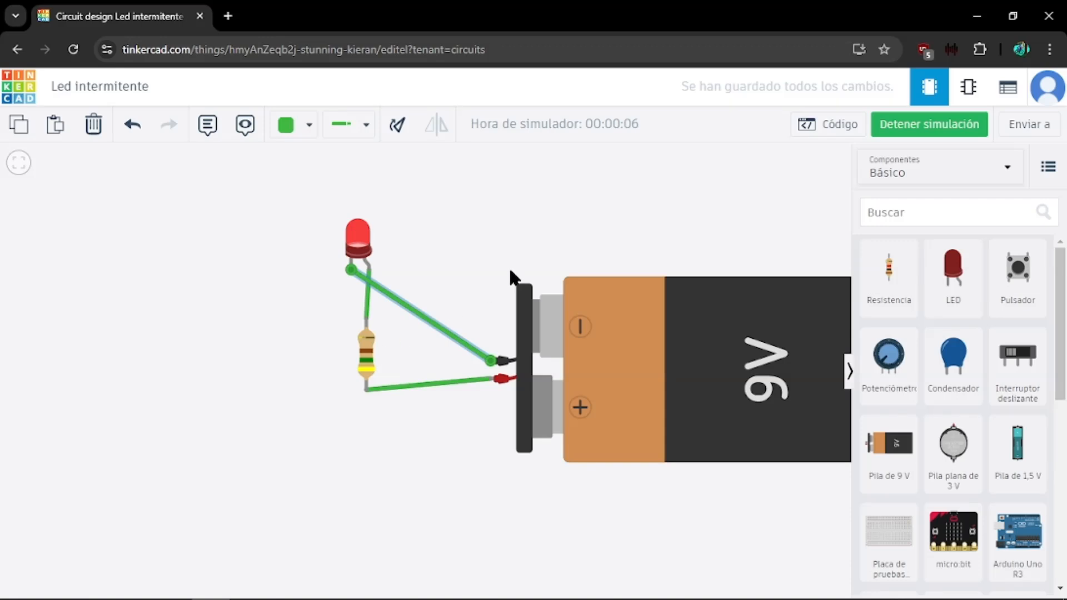
left_click(626, 353)
key("Delete")
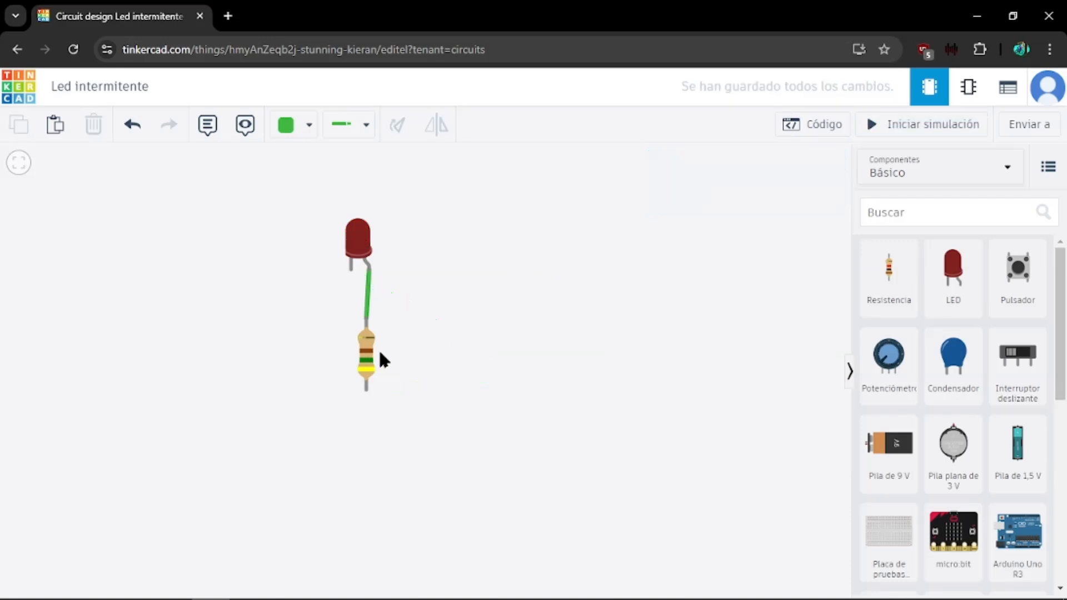
key("ctrl+z")
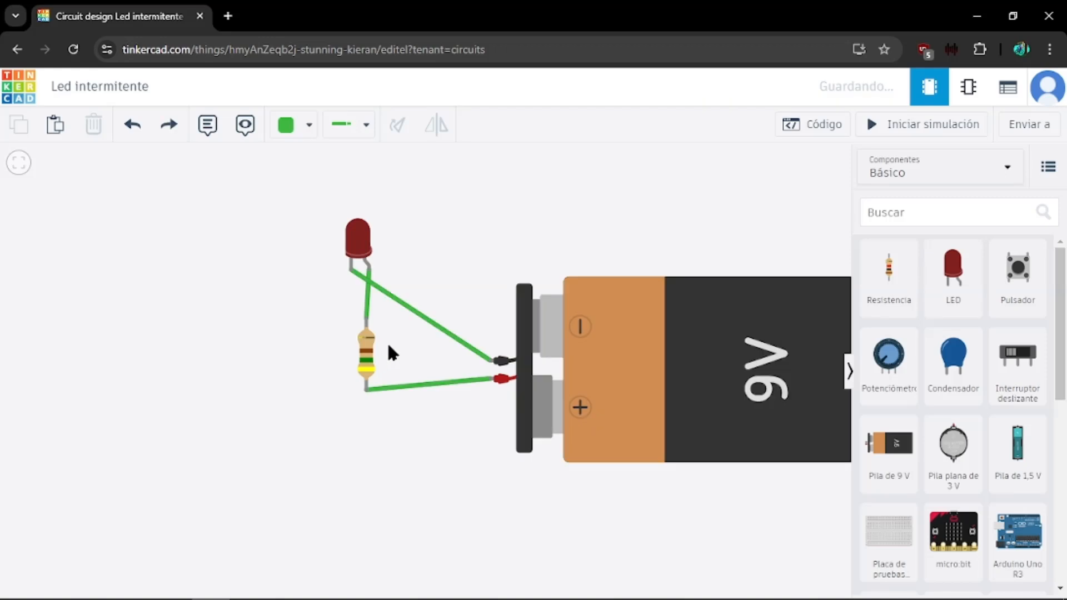
Step: Run and stop the simulation once more, and delete the two wires attached to the LED
left_click(886, 125)
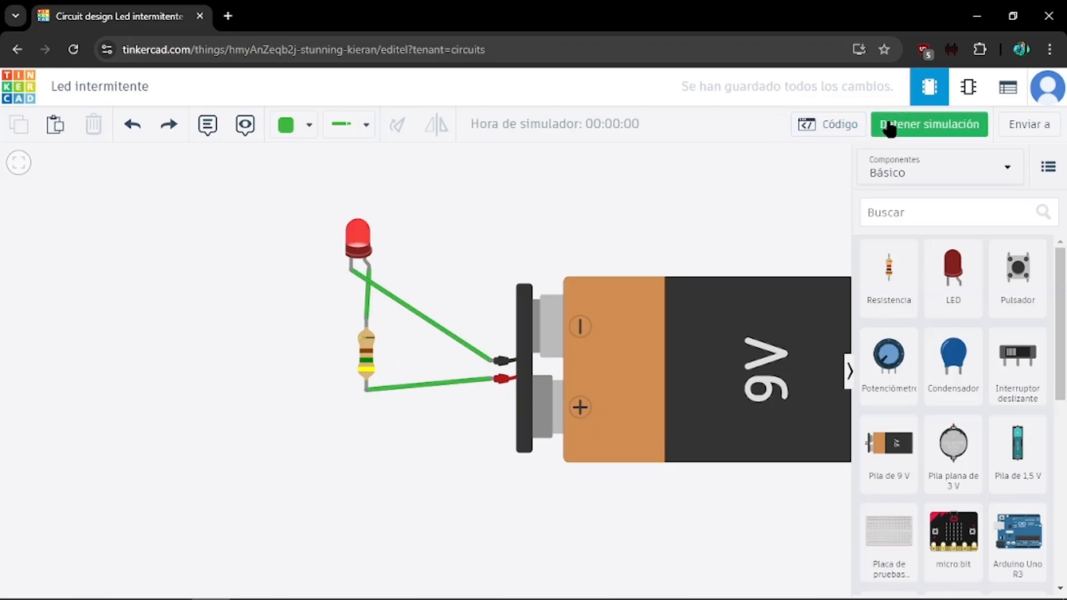
left_click(889, 127)
left_click(399, 304)
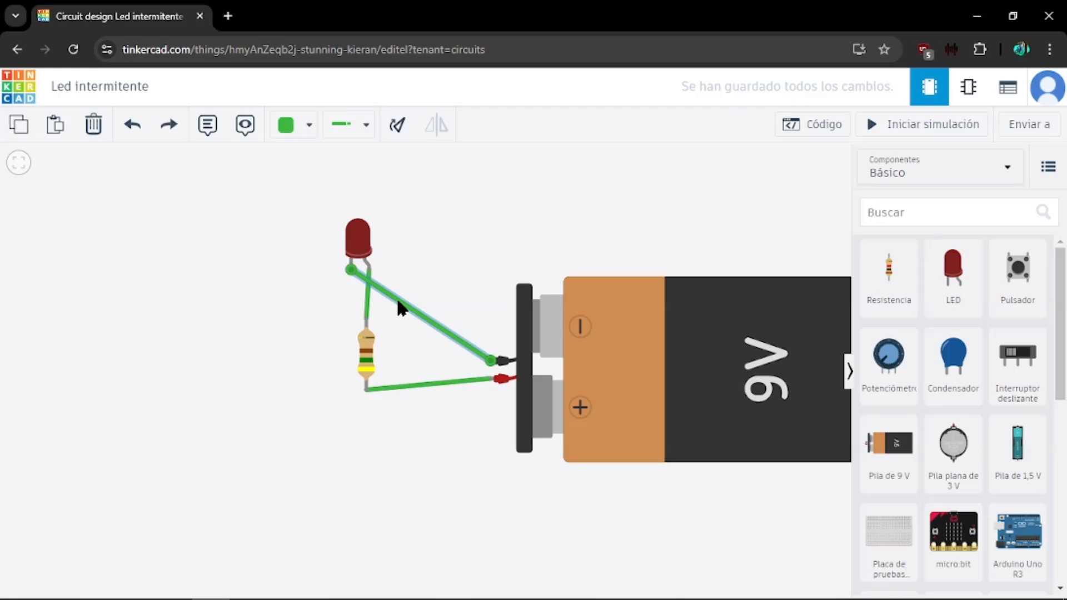
key("Delete")
left_click(371, 304)
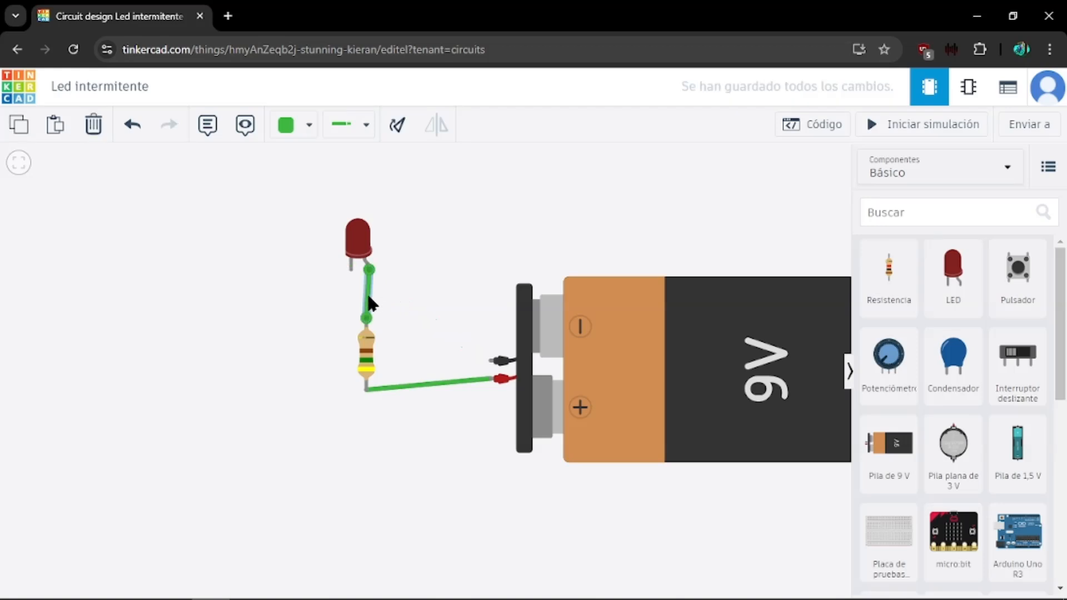
key("Delete")
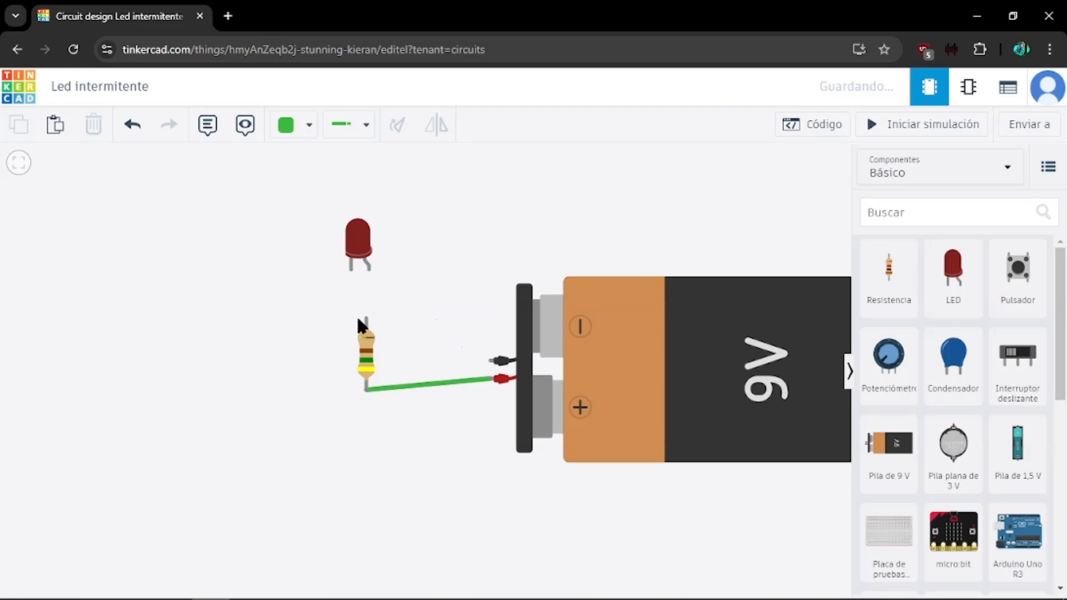
Step: Rewire the LED reversed, with its cathode to the resistor and its anode to the battery's negative lead, and run the simulation
left_click(366, 319)
left_click(351, 267)
left_click(368, 268)
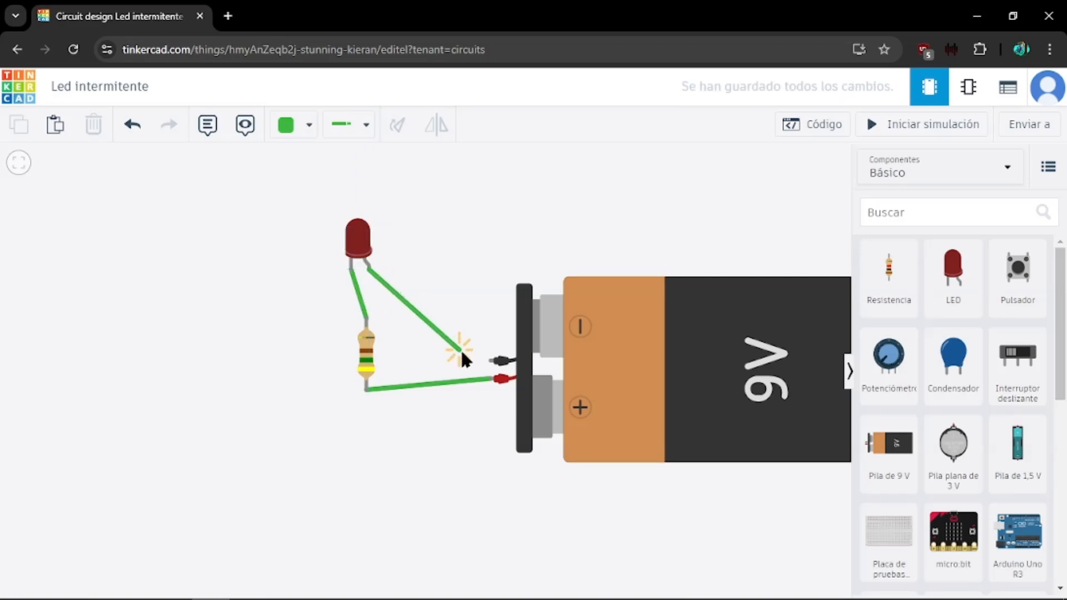
left_click(489, 361)
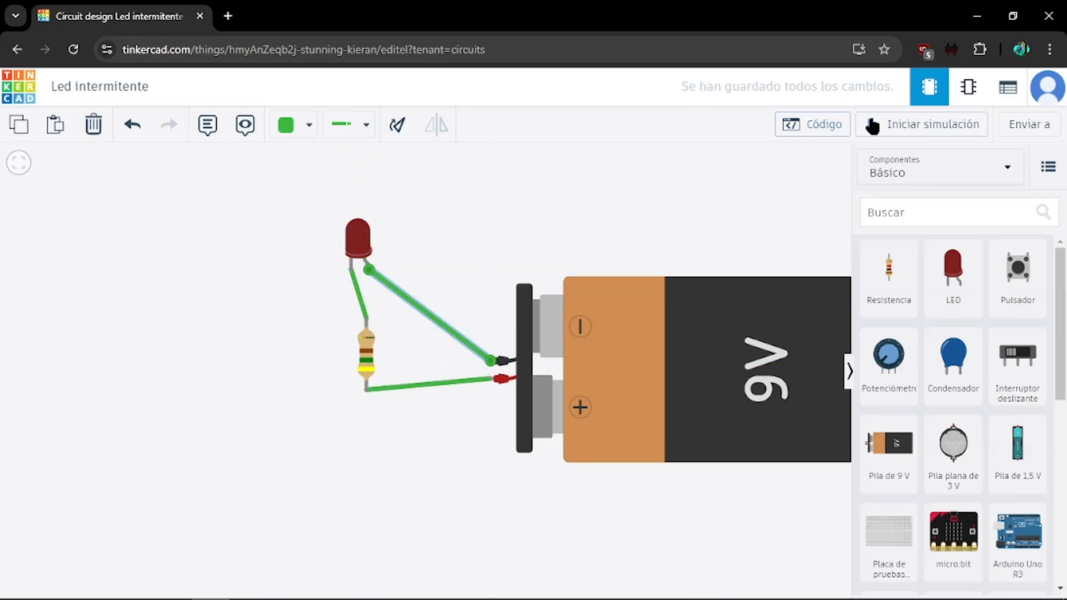
left_click(876, 125)
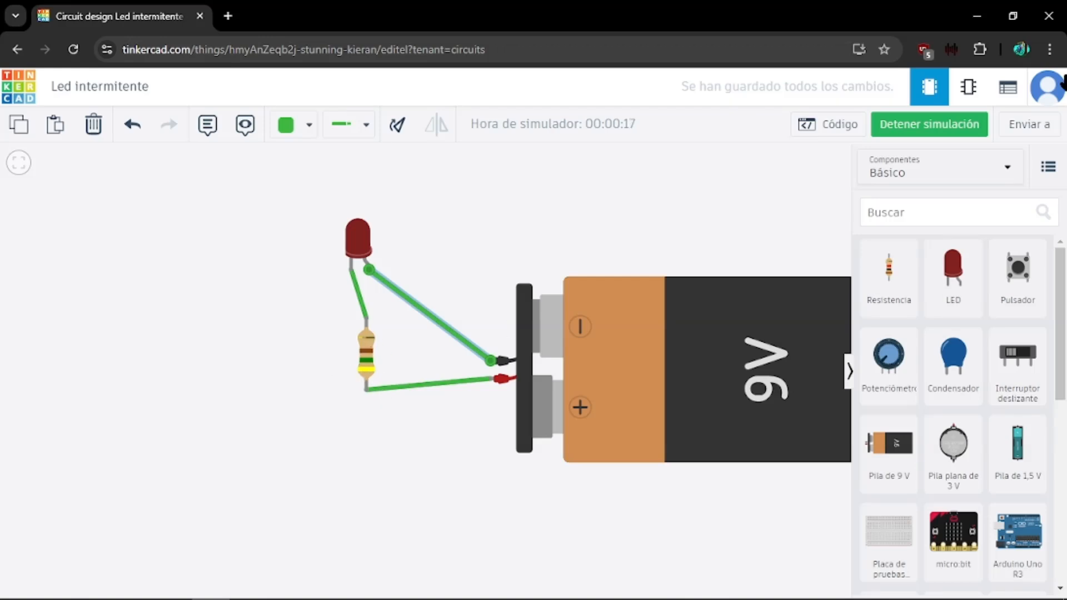
Step: Stop the simulation and delete the battery, resistor and LED to clear the workspace
left_click(924, 126)
left_click(693, 297)
key("Delete")
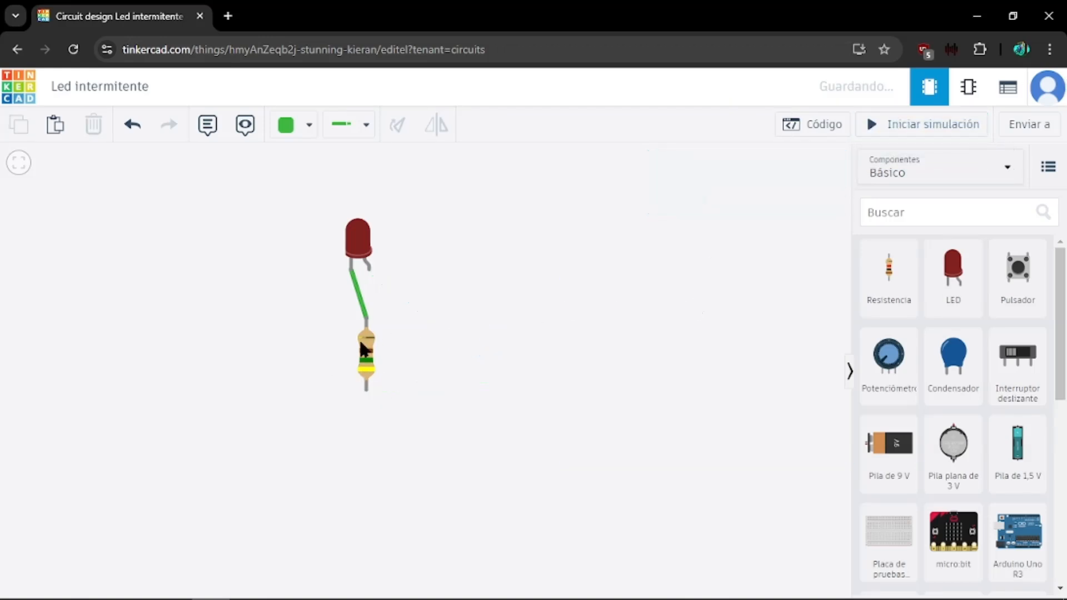
left_click(363, 349)
key("Delete")
left_click(364, 256)
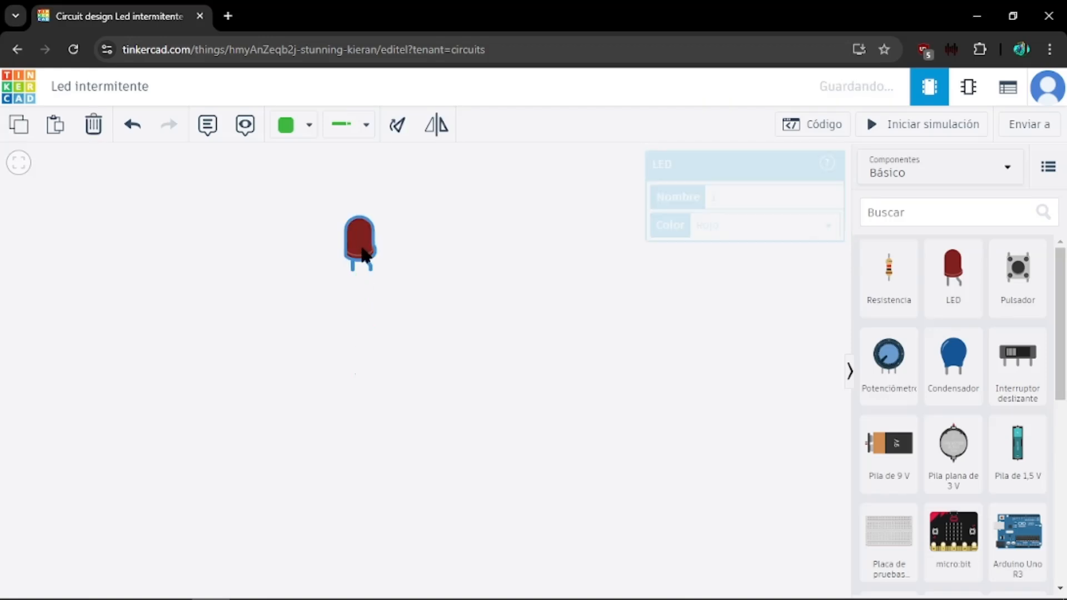
key("Delete")
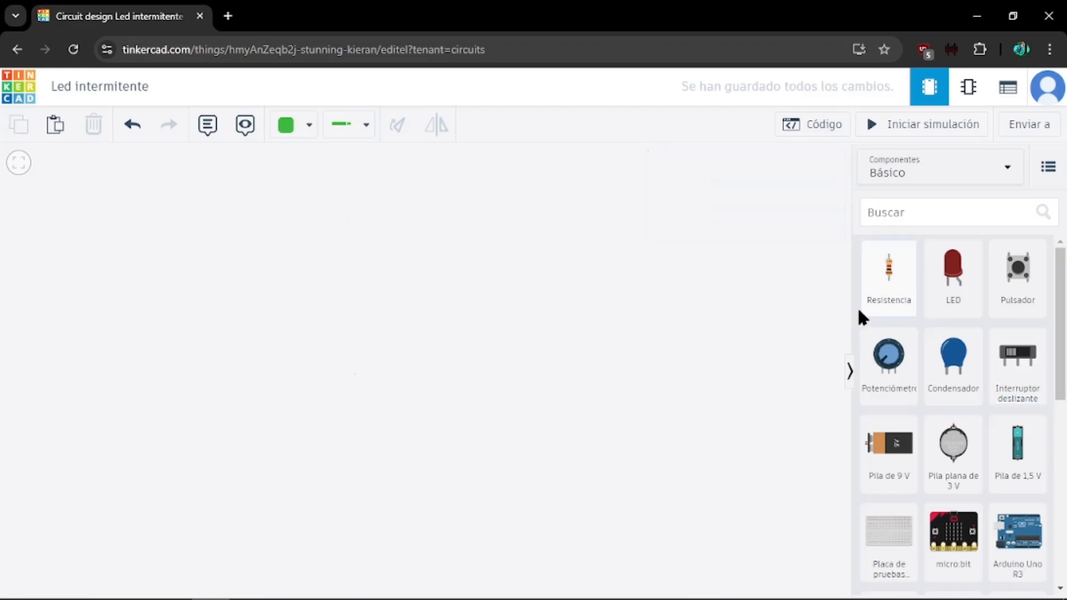
Step: Show all available components and place an Arduino Uno R3 in the workspace
left_click(991, 174)
left_click(948, 214)
scroll(944, 272, "down", 20)
scroll(943, 279, "down", 12)
left_click_drag(1022, 299, 498, 376)
left_click(803, 307)
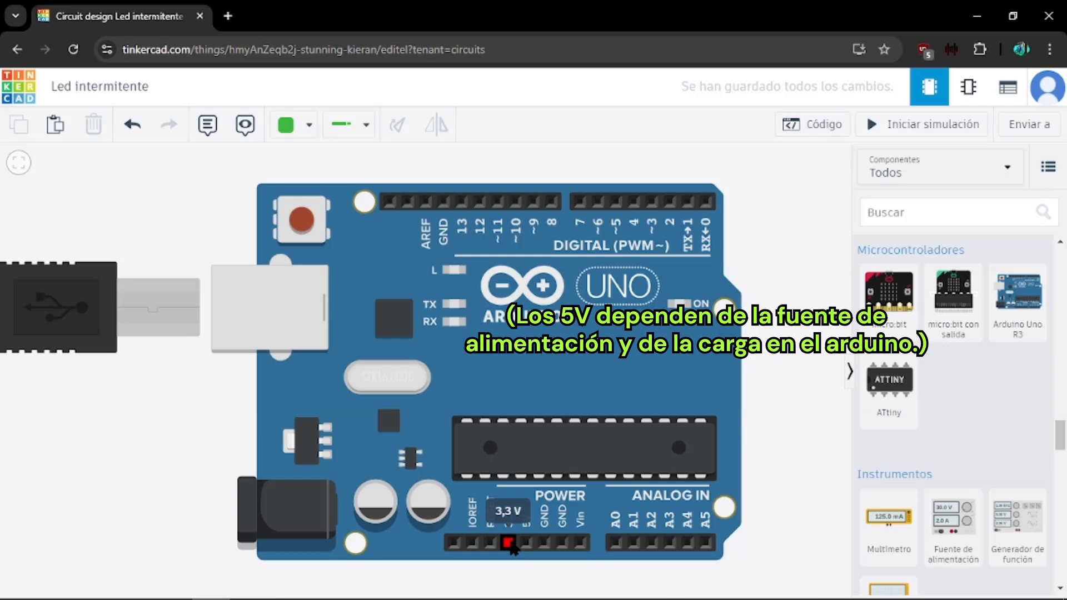
Step: Reposition the Arduino board in the workspace to examine its power, GND and digital pins
left_click_drag(669, 340, 585, 356)
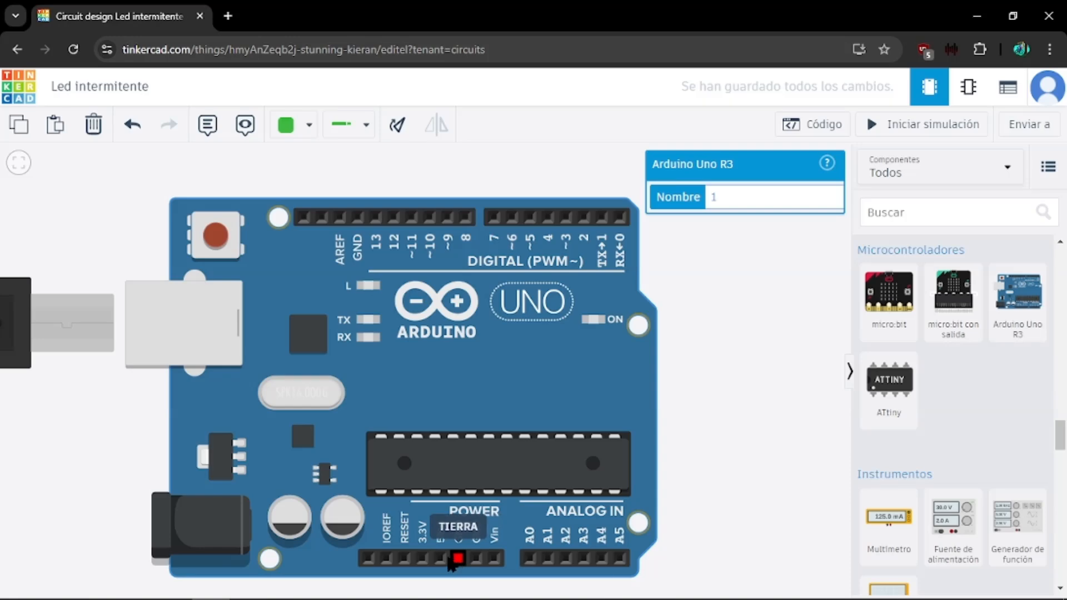
left_click_drag(546, 334, 593, 456)
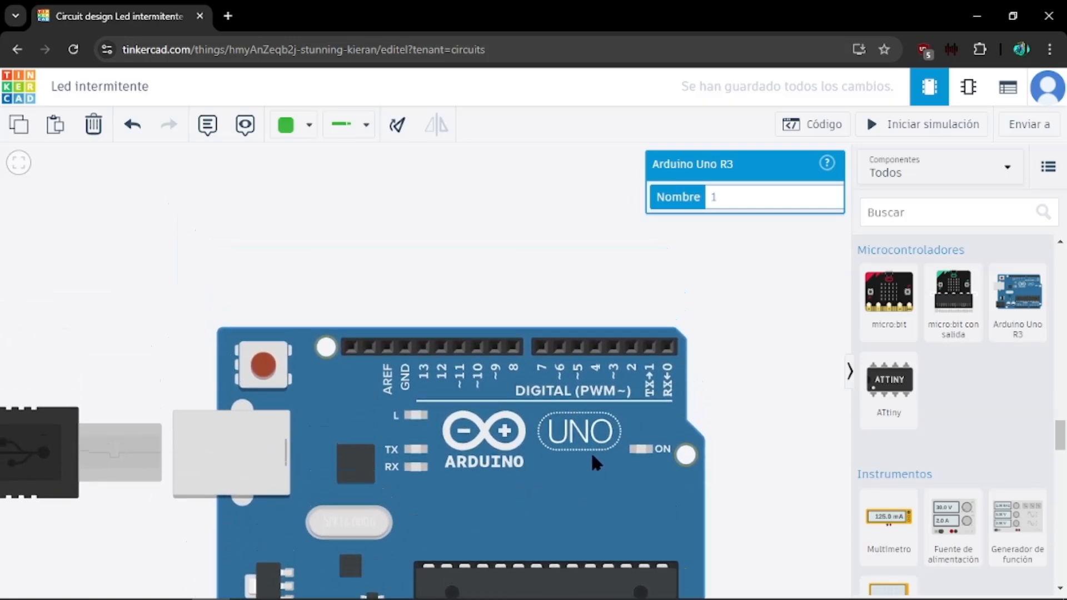
left_click(727, 352)
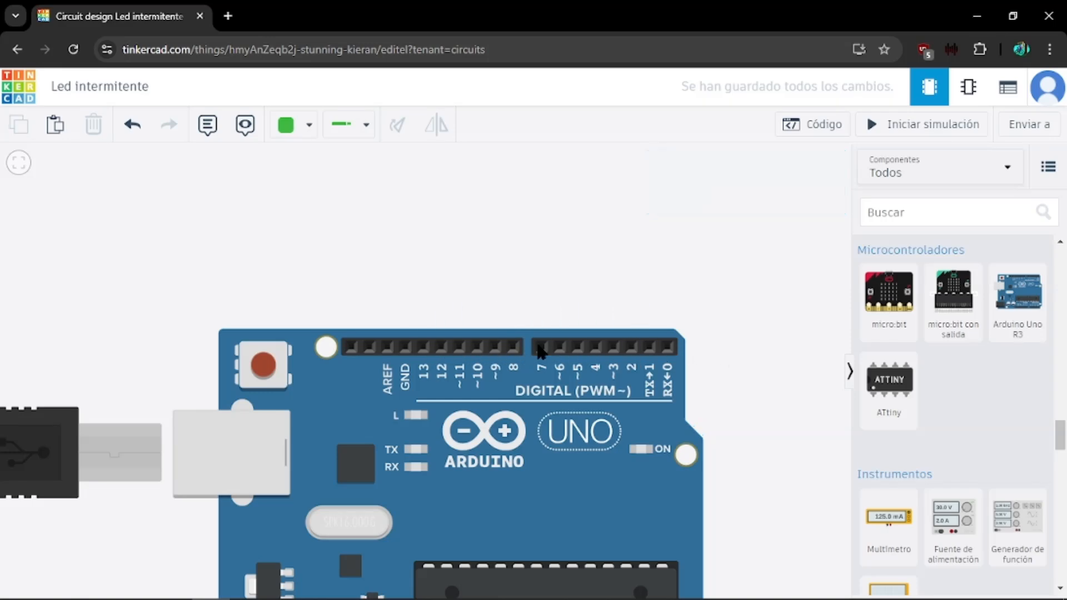
left_click_drag(555, 428, 555, 321)
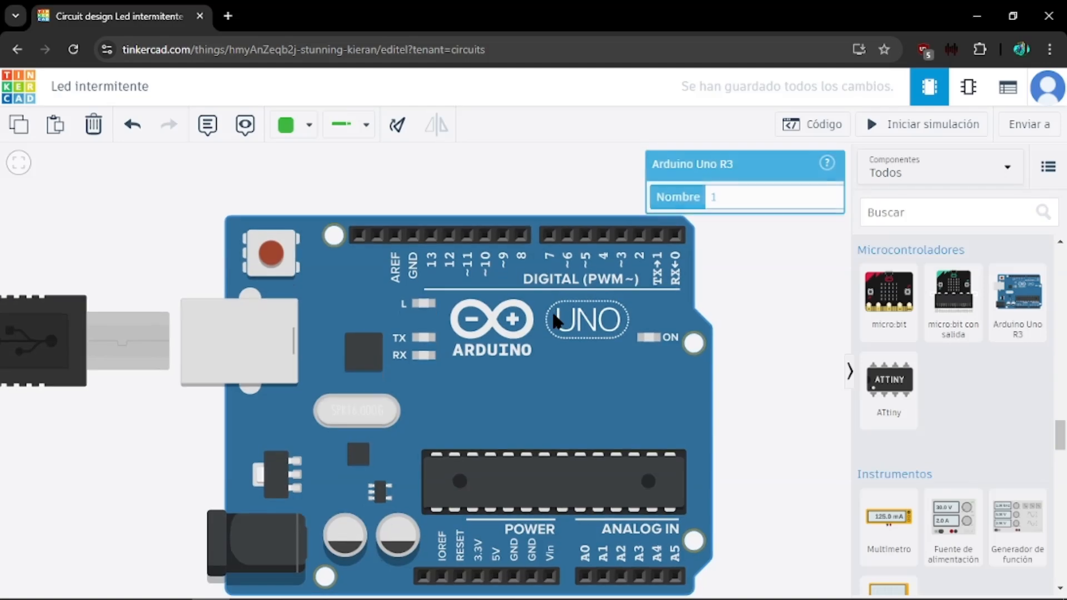
left_click(764, 286)
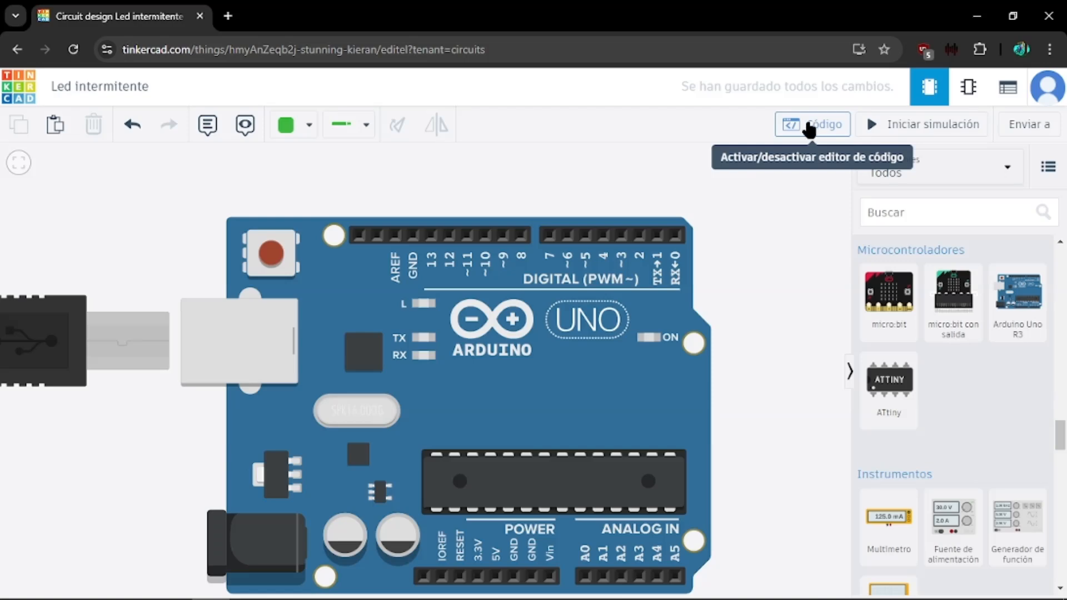
Step: Open the block code editor, widen it, and remove all the default blocks from the "siempre" loop
left_click(811, 130)
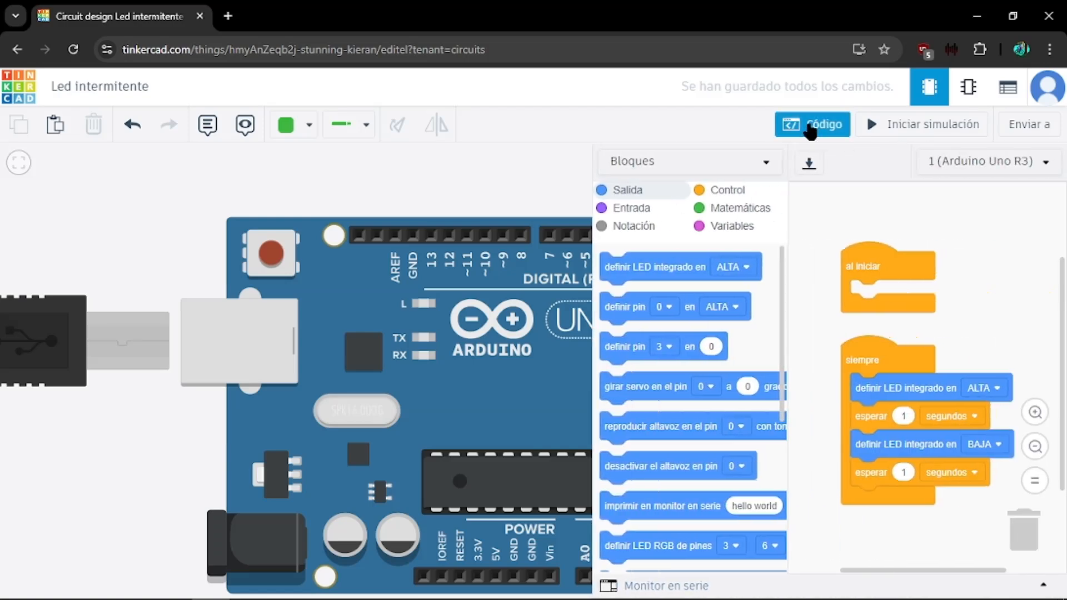
left_click_drag(589, 253, 424, 253)
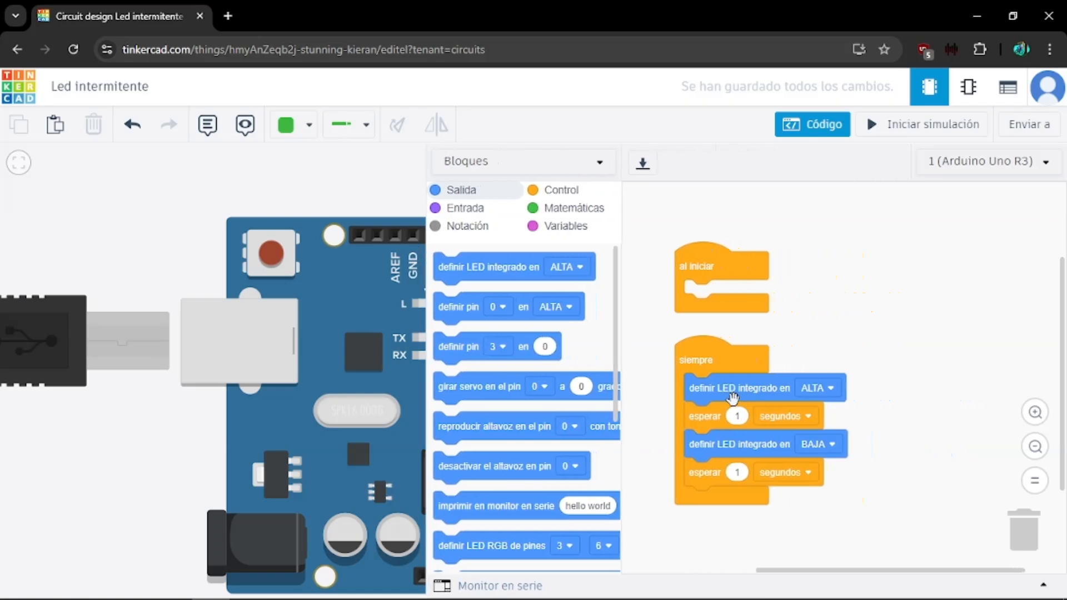
left_click_drag(736, 396, 1008, 534)
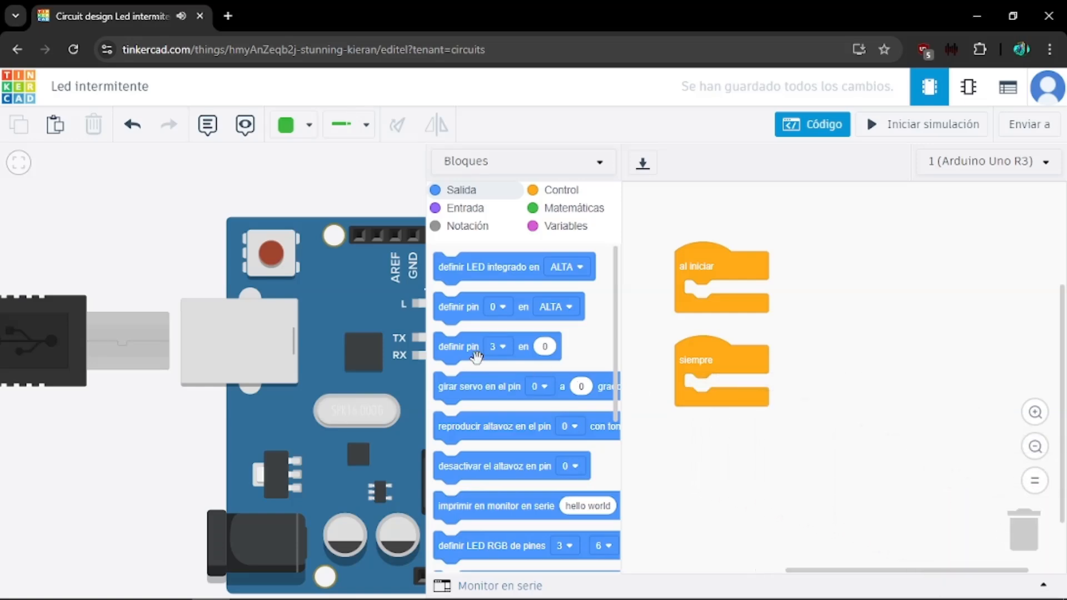
left_click_drag(429, 364, 225, 349)
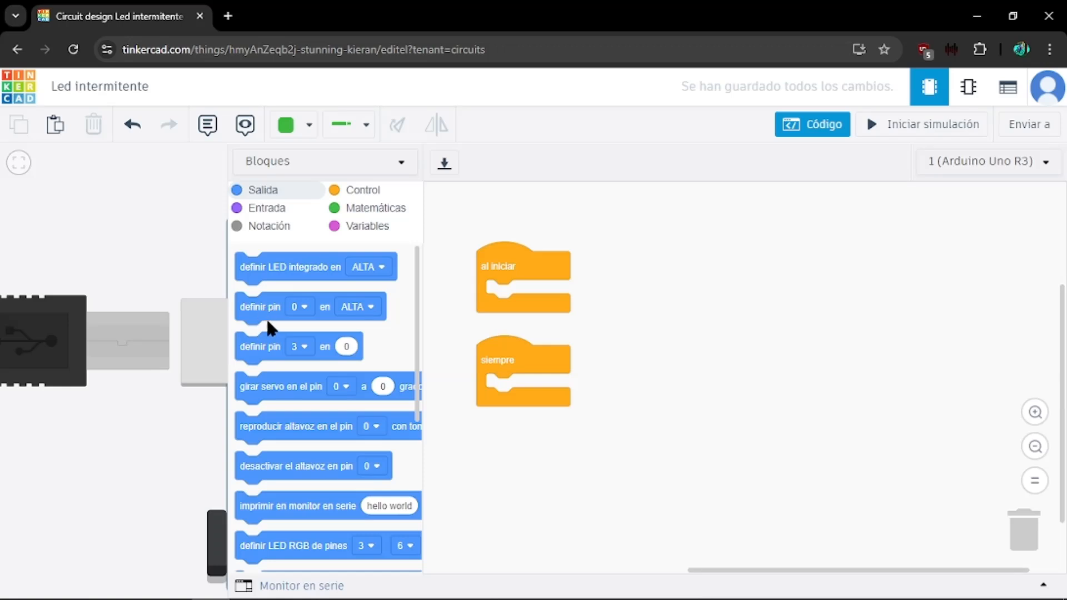
Step: Add a "definir pin" output block inside the "siempre" loop and examine its pin and ALTA/BAJA options
left_click_drag(268, 314, 535, 385)
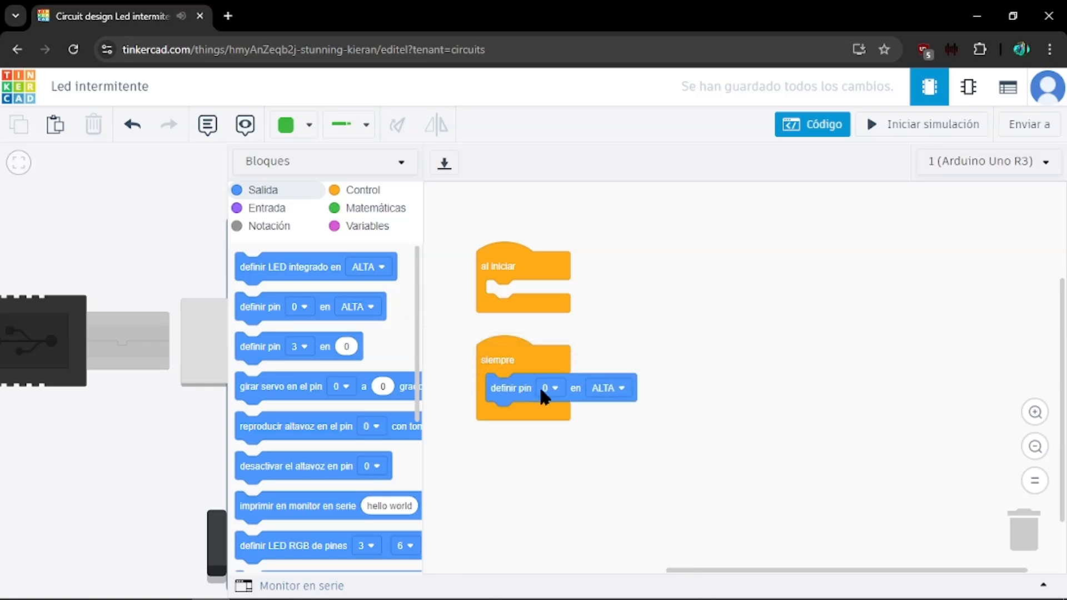
left_click(554, 387)
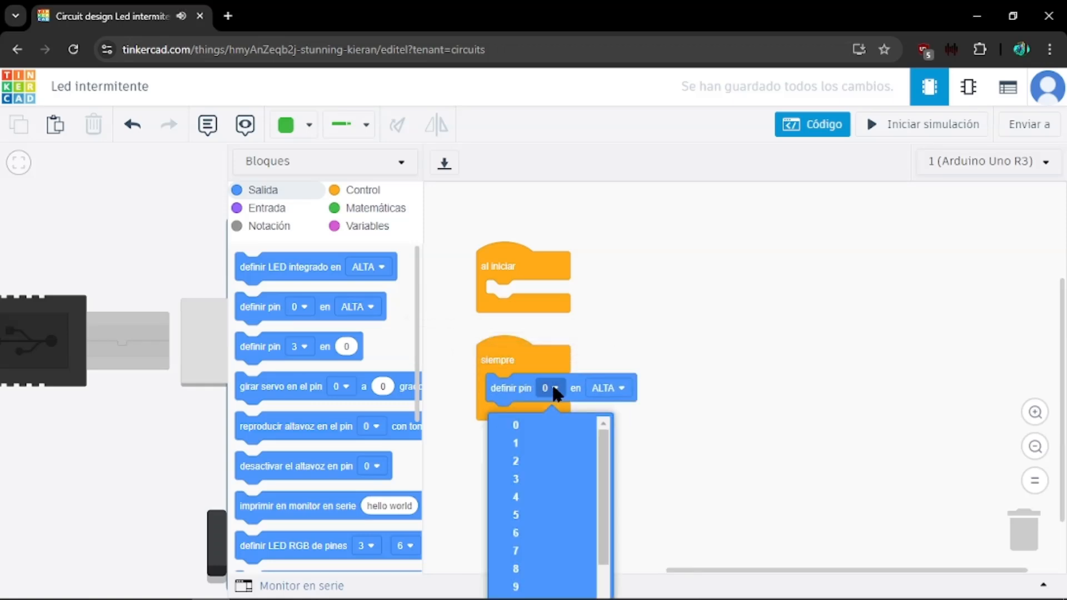
scroll(577, 434, "down", 2)
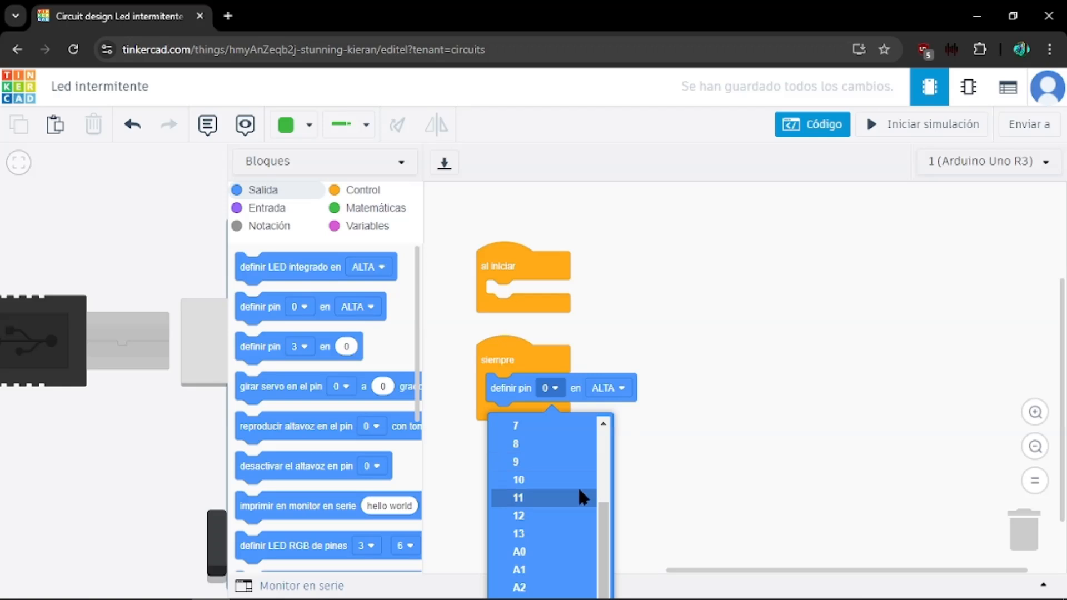
left_click(639, 447)
left_click_drag(639, 448, 650, 357)
left_click(560, 317)
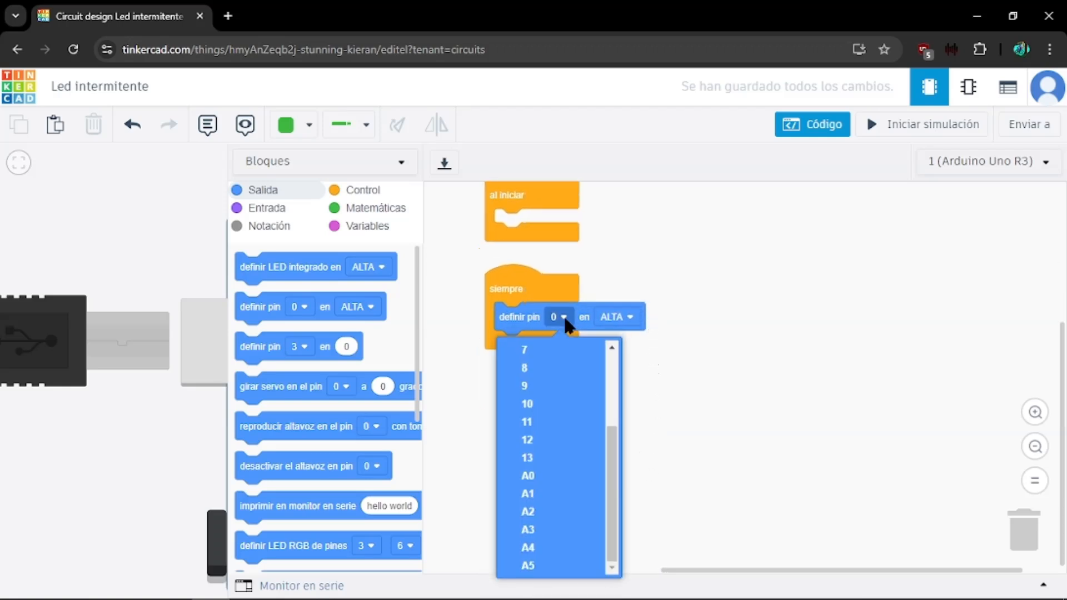
scroll(588, 512, "up", 3)
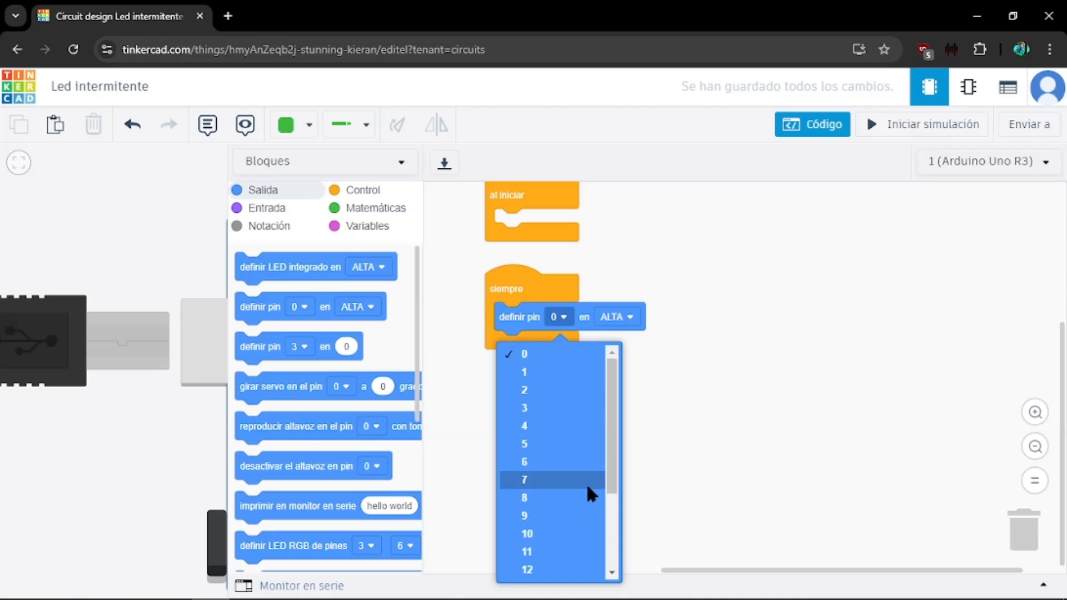
scroll(599, 481, "down", 3)
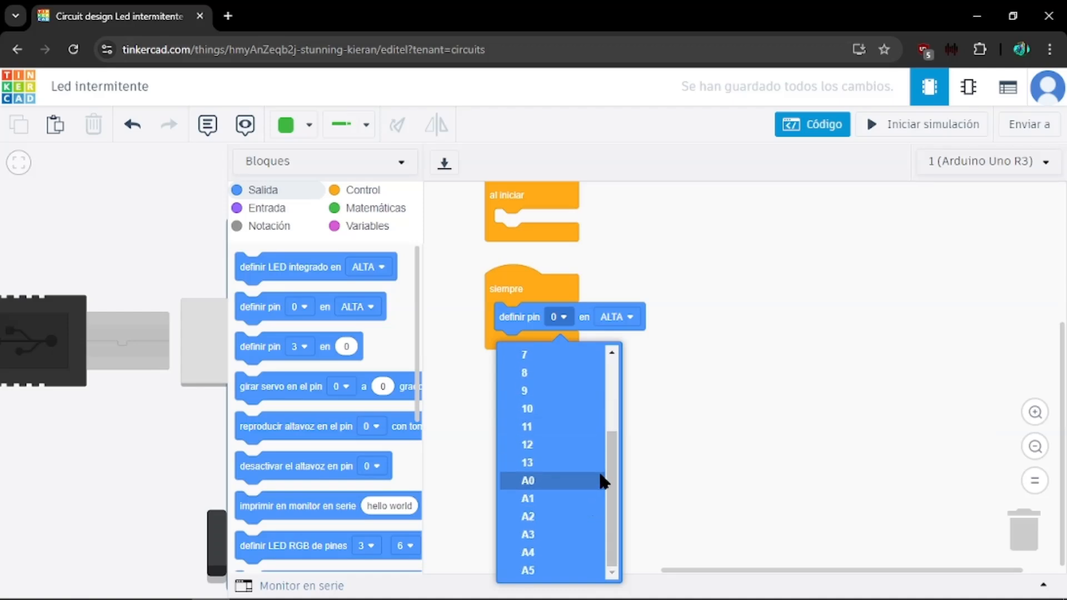
left_click(637, 319)
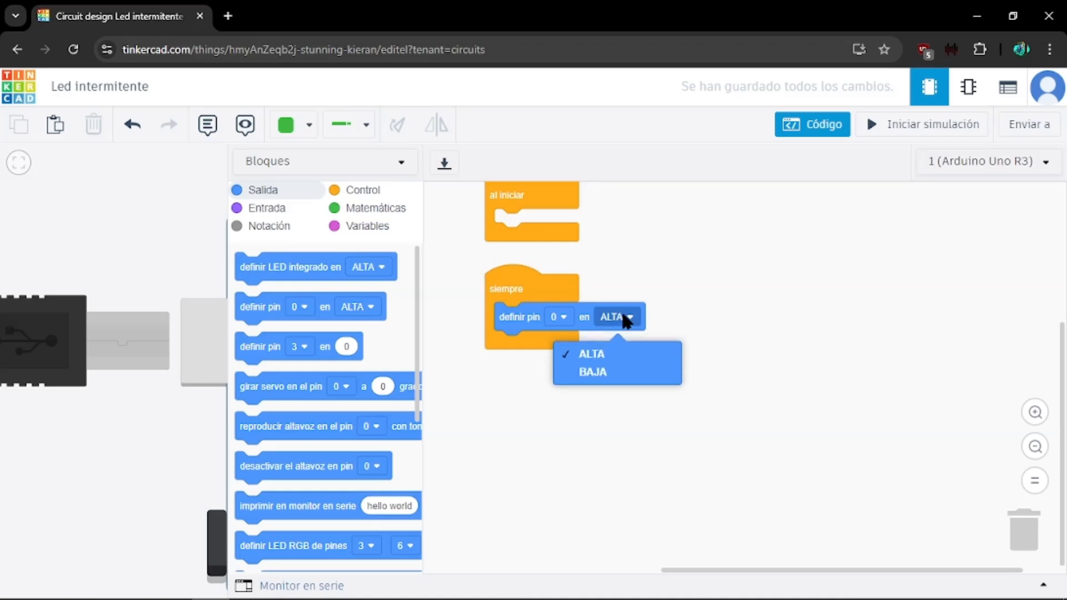
left_click(610, 447)
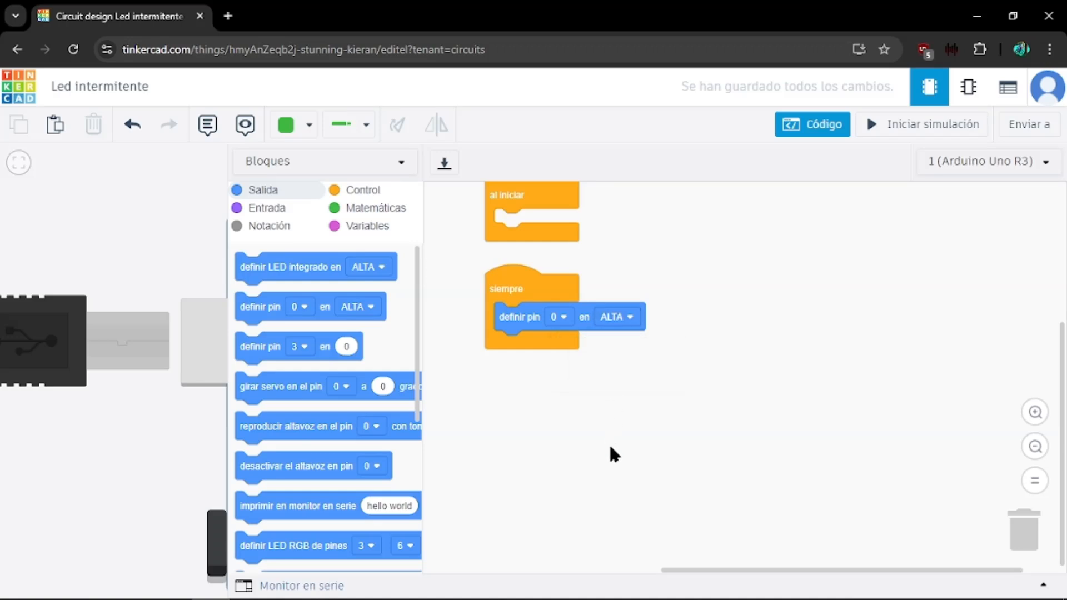
scroll(630, 472, "up", 3)
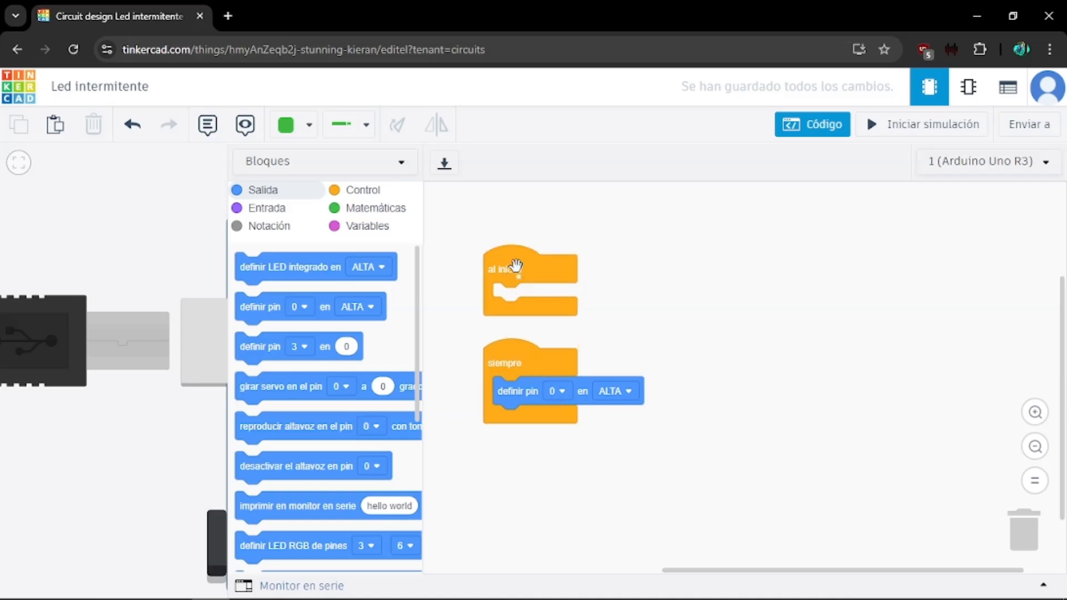
Step: Switch the code editor to "Bloques + Texto" mode and move the "al iniciar" block away from the "siempre" block
left_click(399, 164)
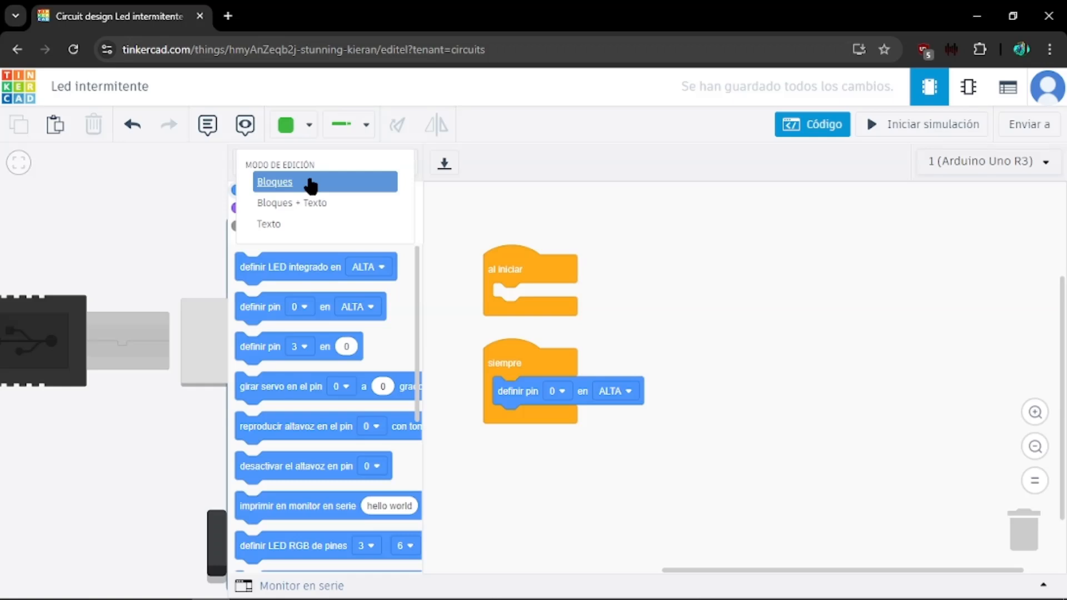
left_click(310, 205)
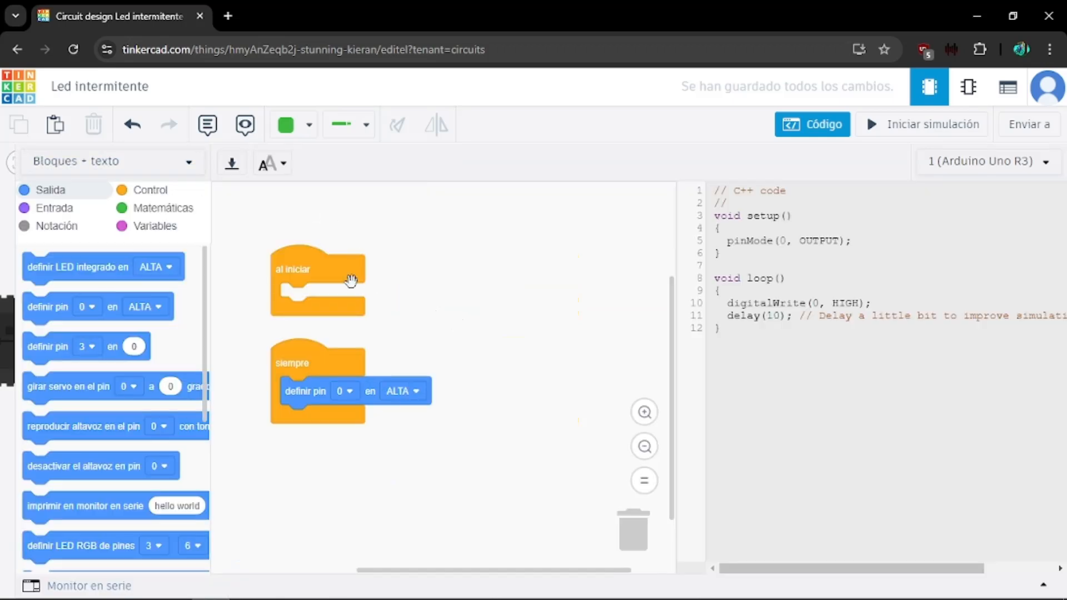
left_click_drag(310, 271, 368, 243)
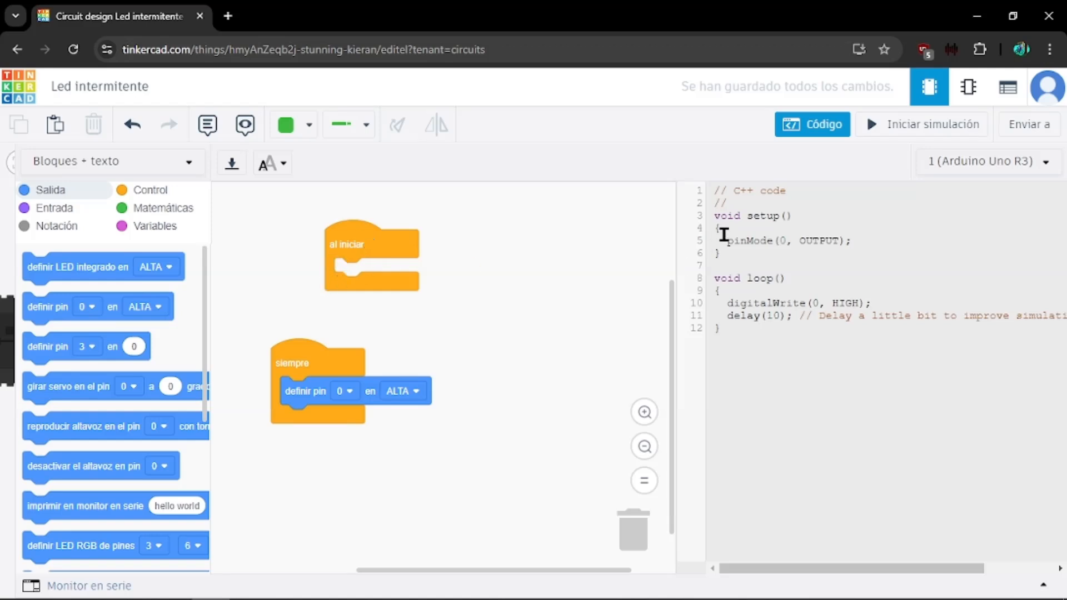
Step: Examine the pinMode instruction in setup and the digitalWrite instruction in loop of the generated C++ code
double_click(764, 215)
double_click(745, 240)
double_click(758, 216)
left_click(752, 239)
double_click(751, 240)
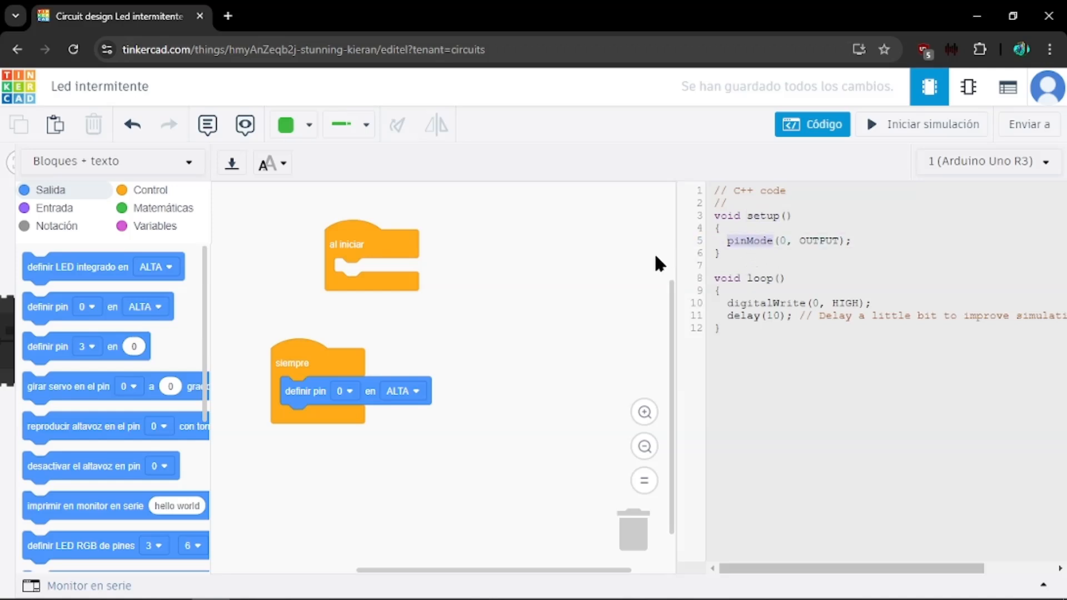
double_click(781, 241)
double_click(825, 241)
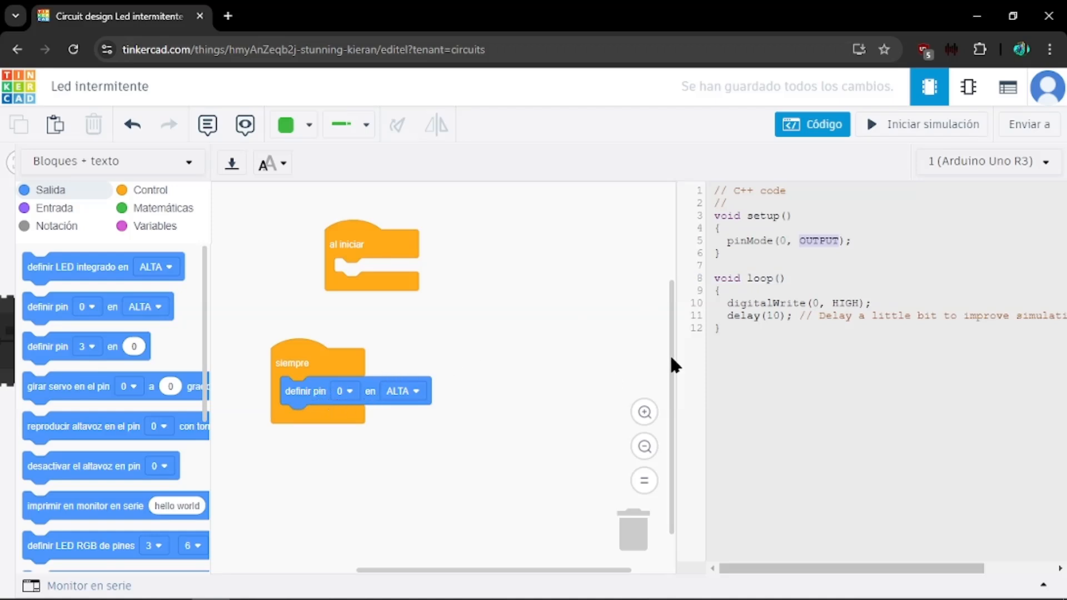
left_click(758, 302)
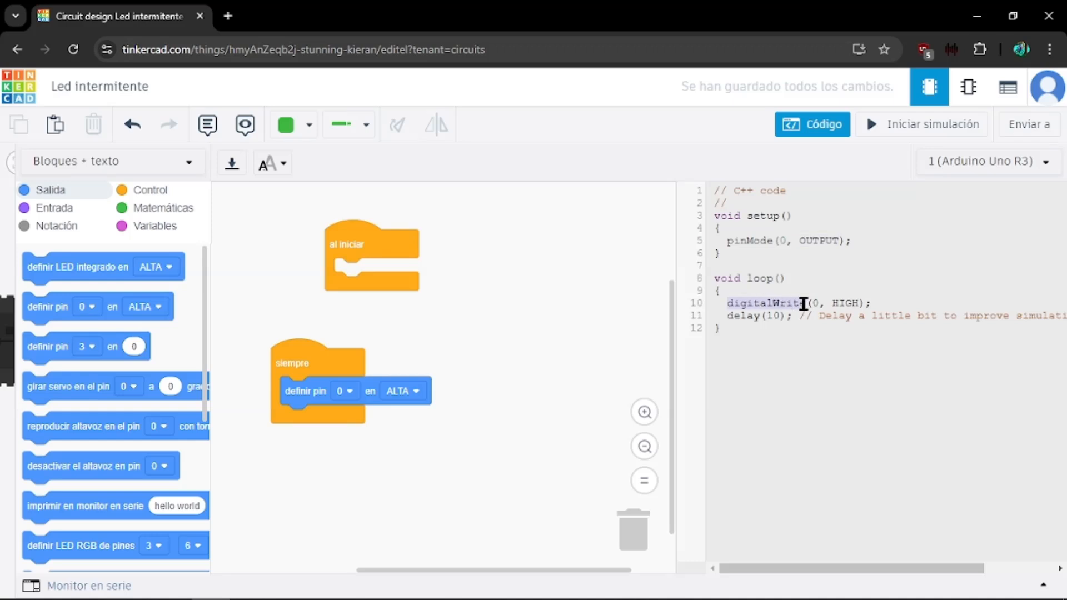
left_click(843, 302)
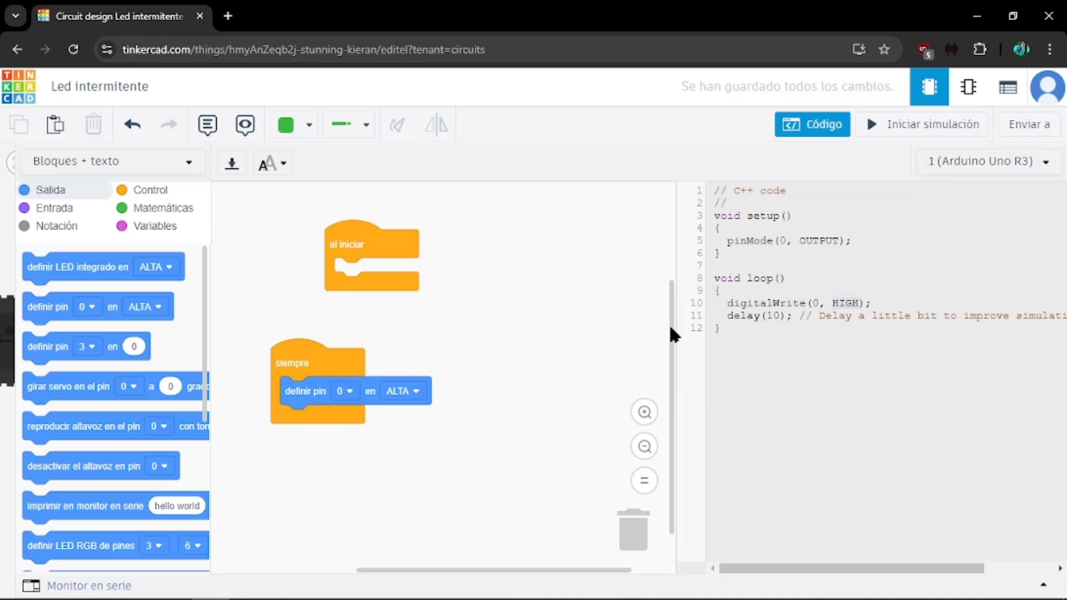
Step: Delete the "al iniciar" block and check the pinMode line in the generated setup function
left_click_drag(366, 244, 637, 529)
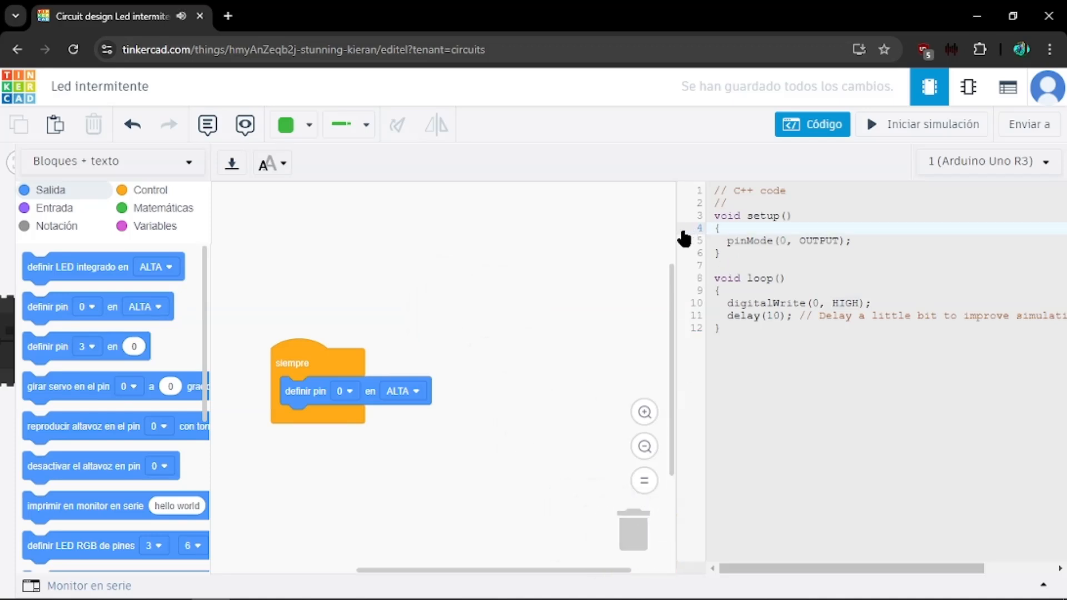
double_click(729, 242)
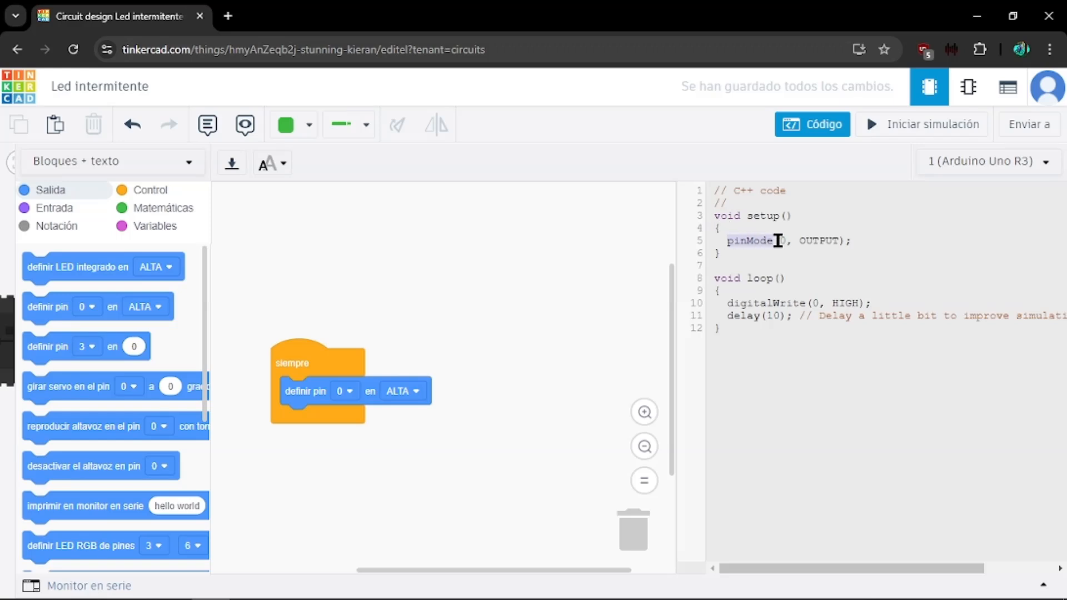
left_click(742, 241)
double_click(815, 241)
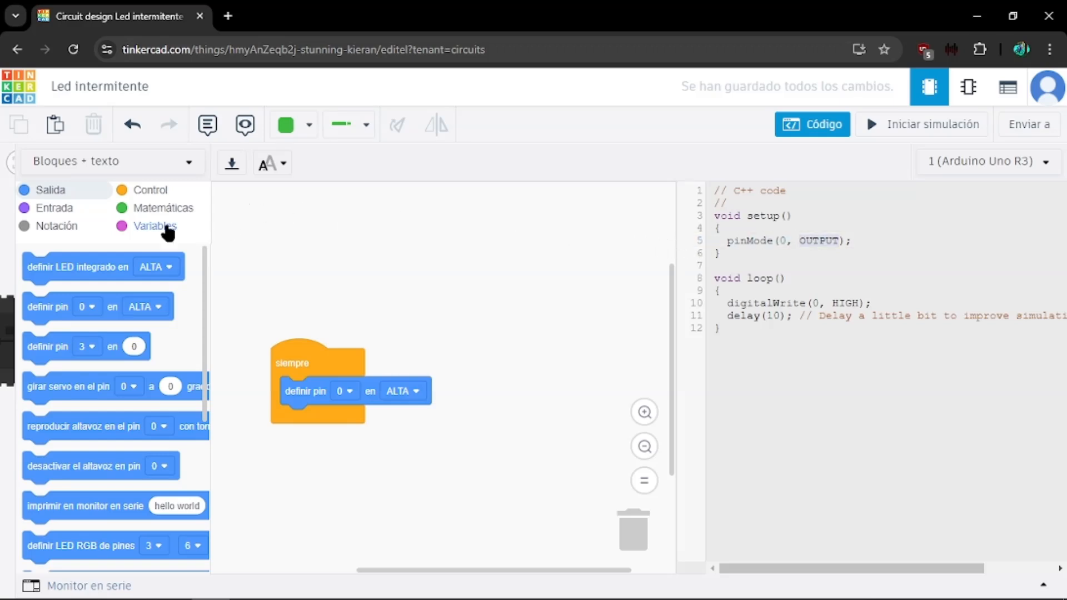
Step: Narrow the code editor and set the "definir pin" block in the "siempre" loop to pin 7
left_click_drag(12, 241, 198, 244)
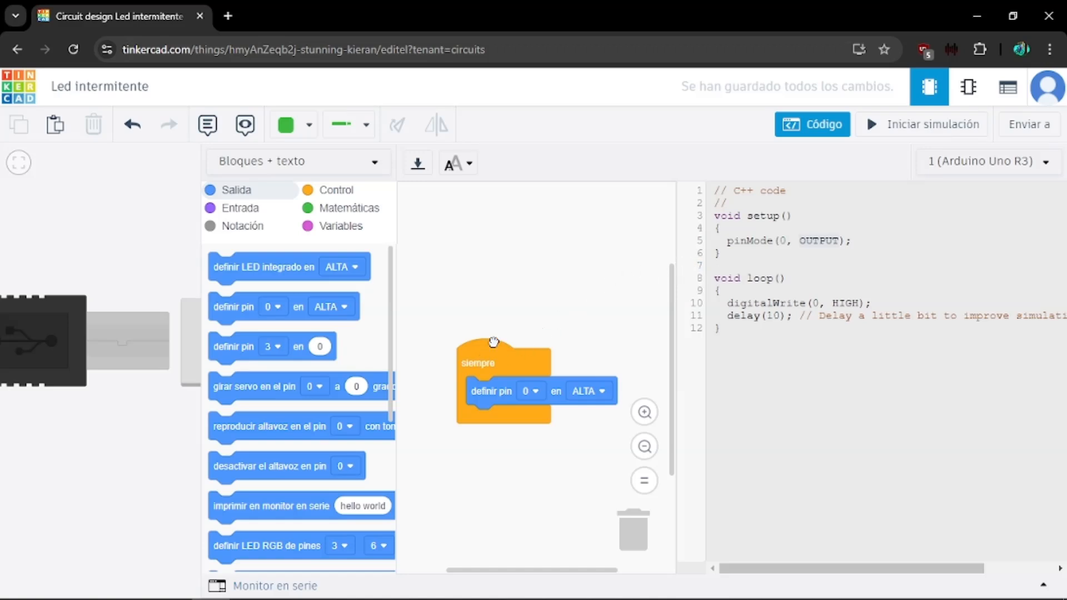
left_click_drag(486, 354, 509, 290)
left_click(560, 328)
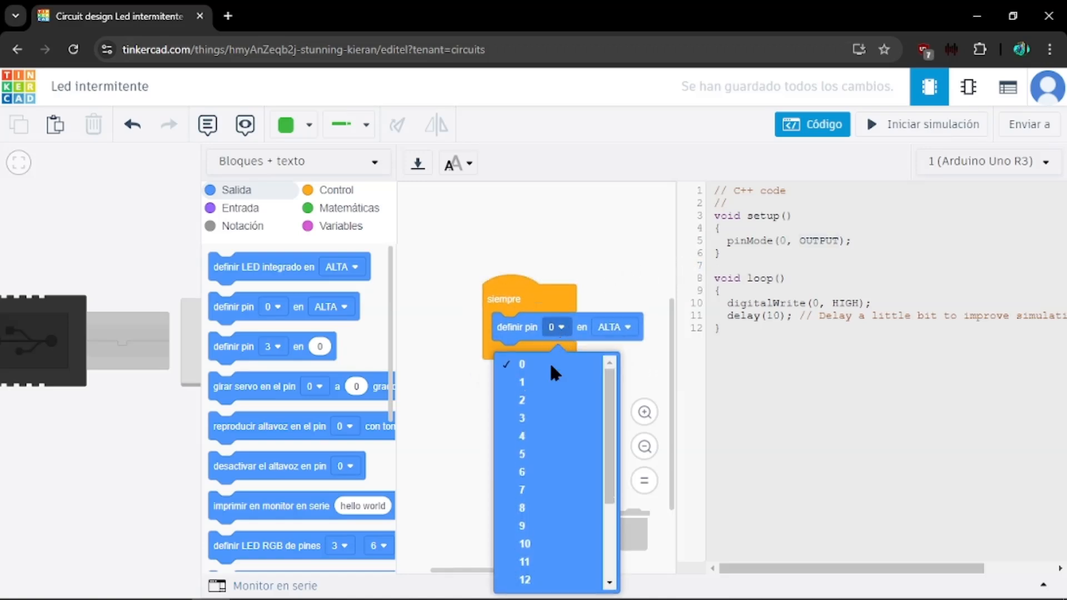
left_click(526, 490)
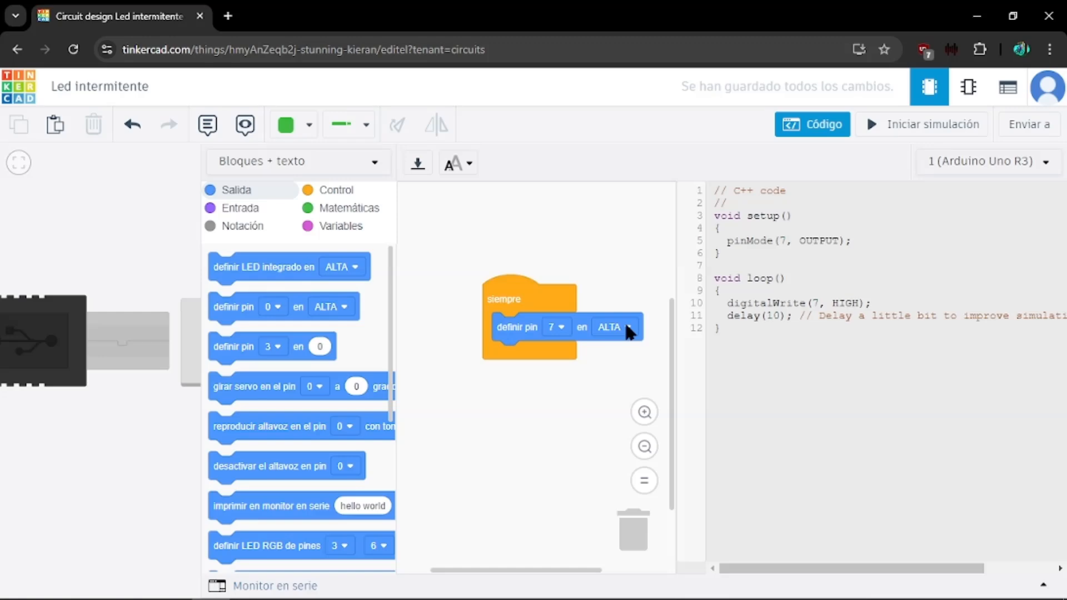
Step: Close the code editor and place a multimeter above the Arduino's digital pins
left_click(837, 124)
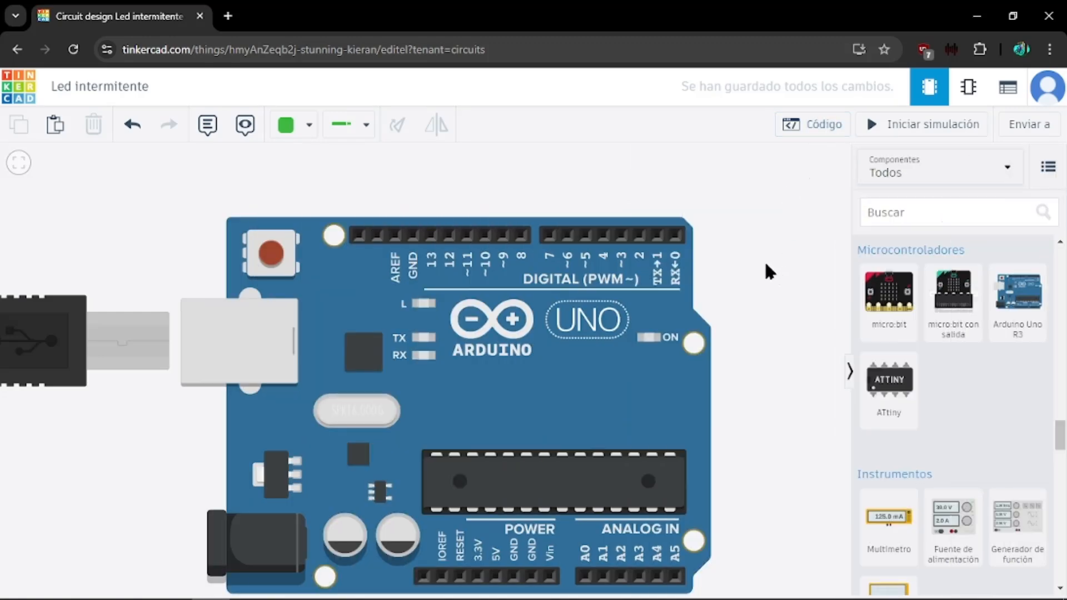
scroll(766, 259, "down", 1)
left_click_drag(889, 525, 575, 186)
left_click_drag(763, 329, 710, 452)
left_click_drag(552, 229, 485, 214)
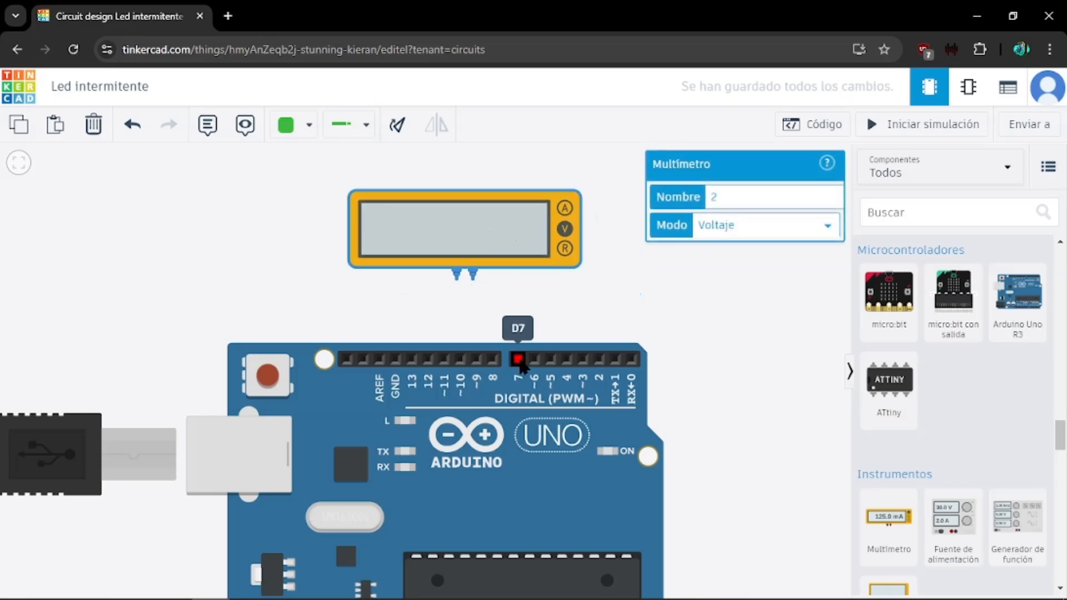
Step: Wire the multimeter's red probe to digital pin 7 and its black probe to the GND pin beside AREF
left_click(516, 311)
left_click(517, 359)
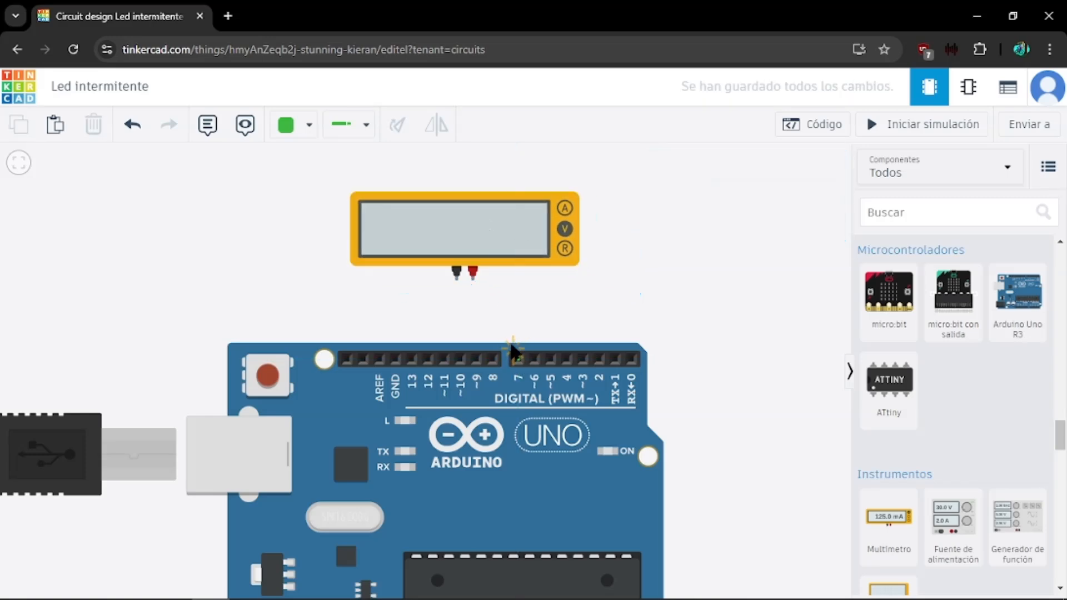
left_click(472, 278)
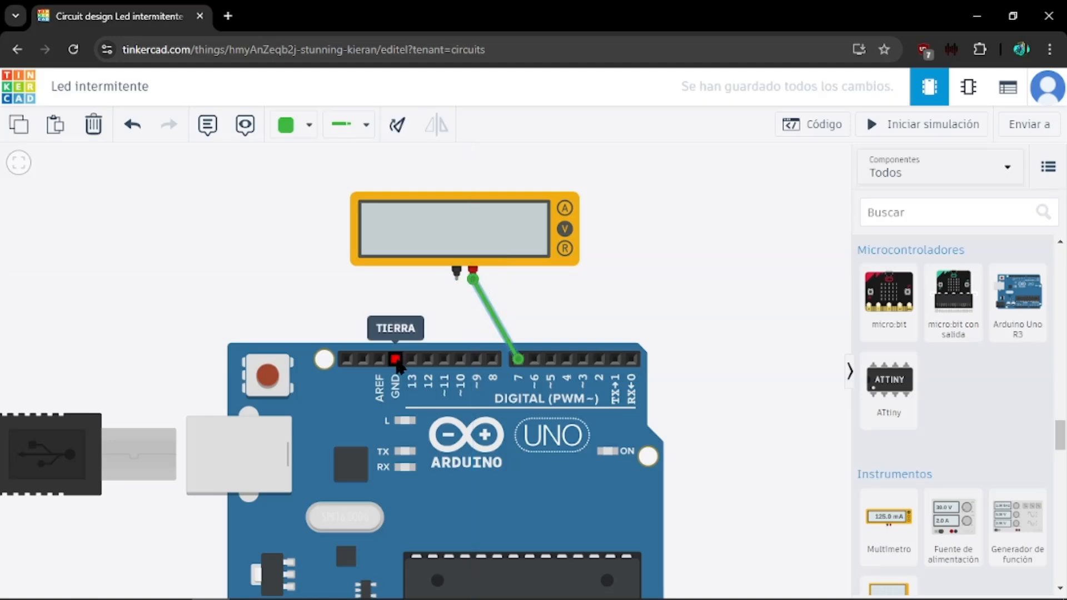
left_click(396, 360)
left_click(456, 277)
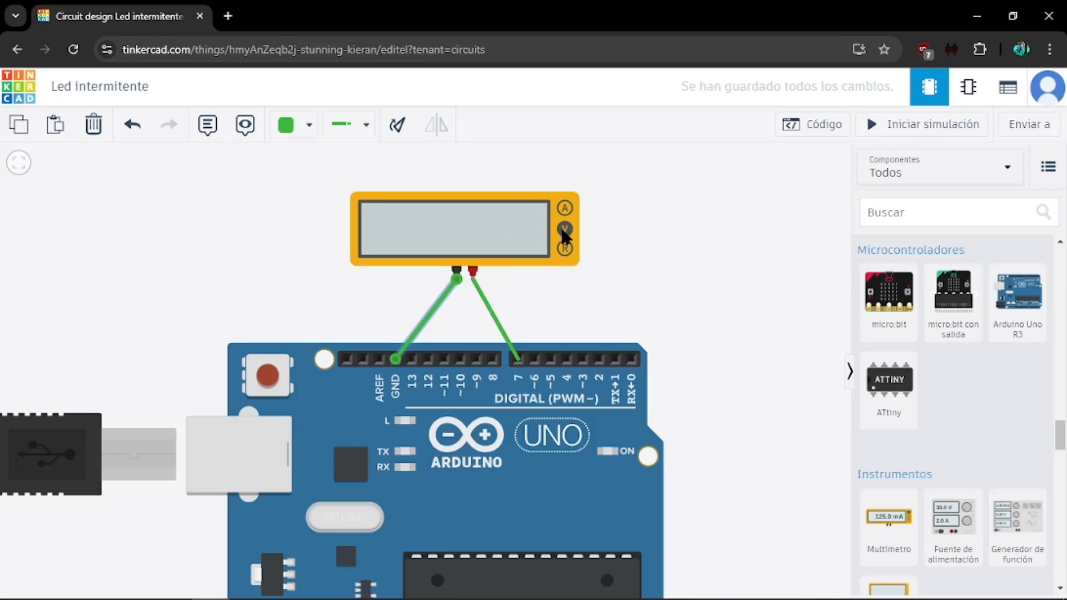
Step: Run the simulation with pin 7 set to ALTA to measure its voltage on the multimeter, and stop it
left_click(816, 126)
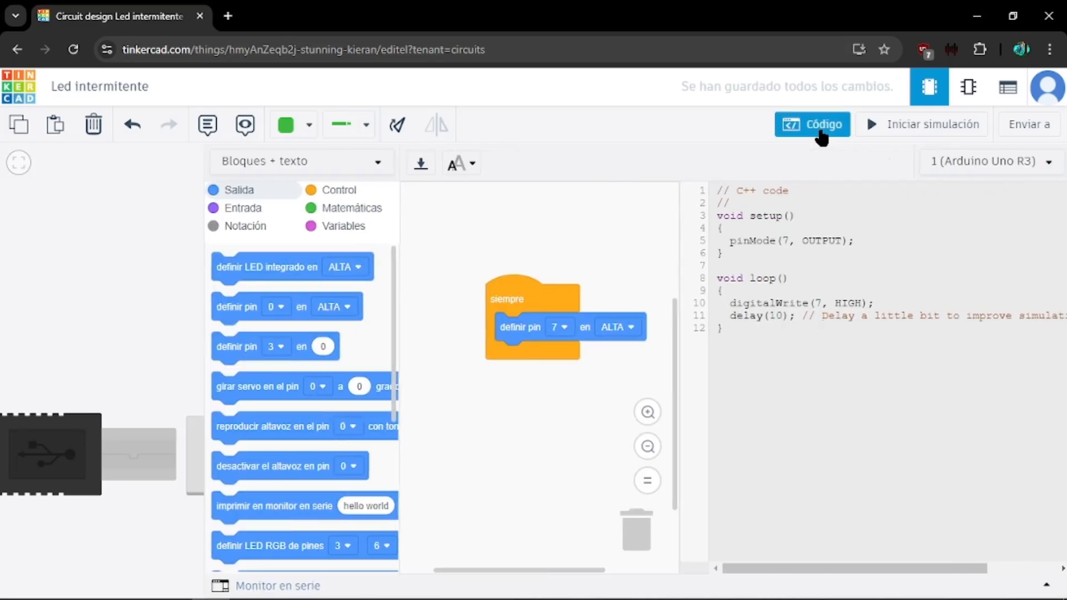
left_click_drag(520, 300, 517, 281)
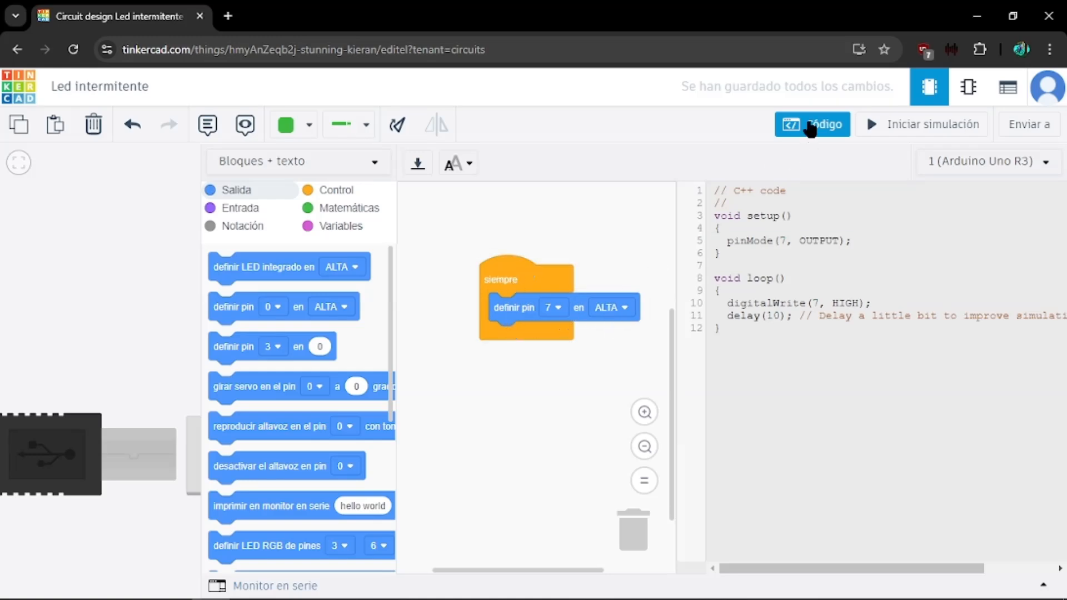
left_click(811, 126)
left_click(871, 125)
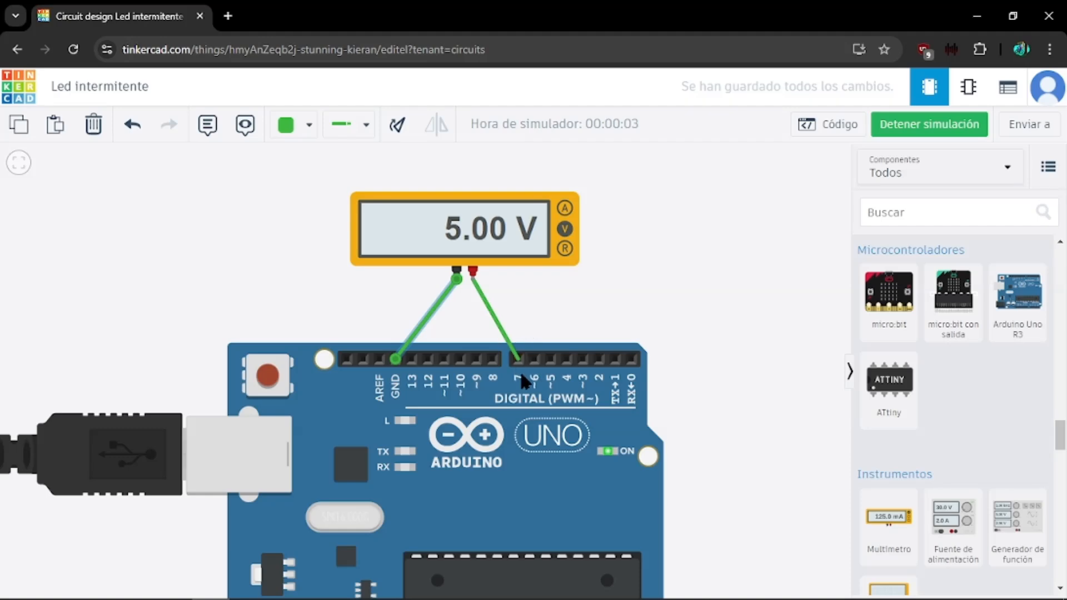
left_click(912, 124)
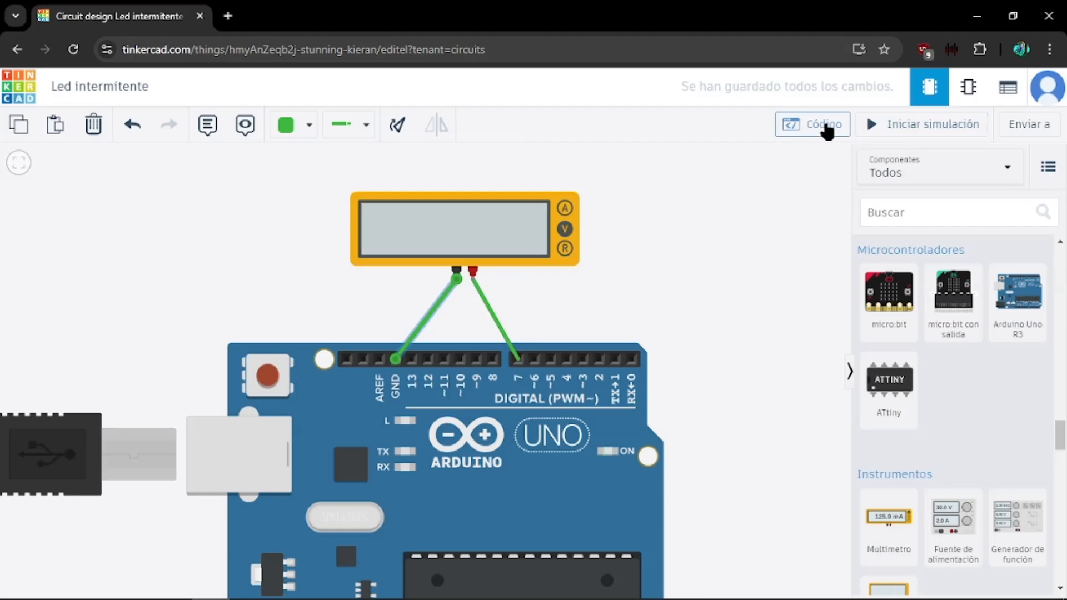
Step: Set the pin 7 block to BAJA and run the simulation to measure the pin's voltage
left_click(832, 130)
left_click(617, 307)
left_click(602, 362)
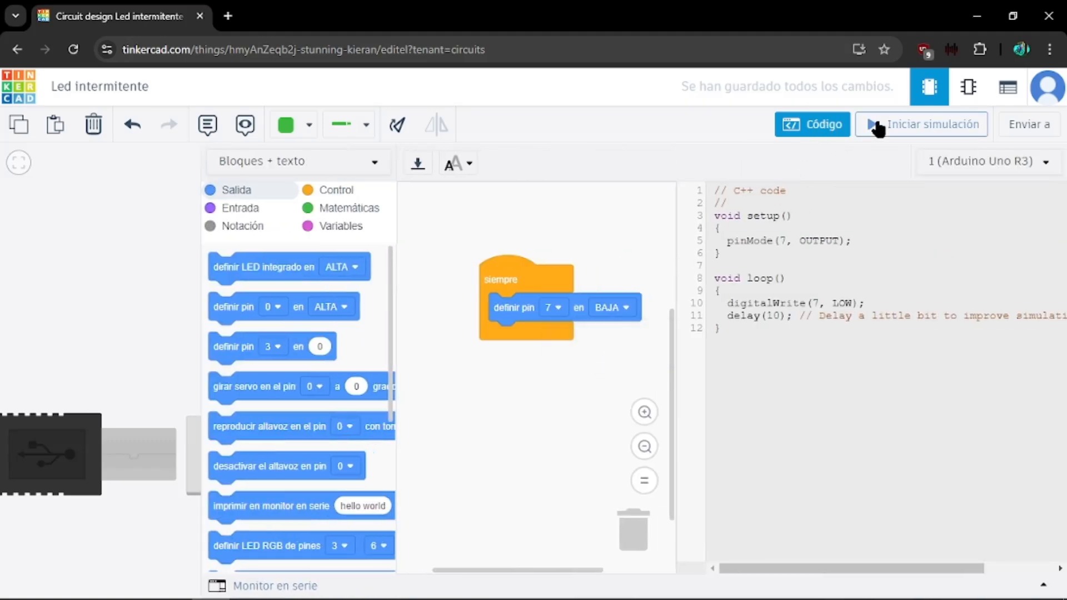
left_click(831, 125)
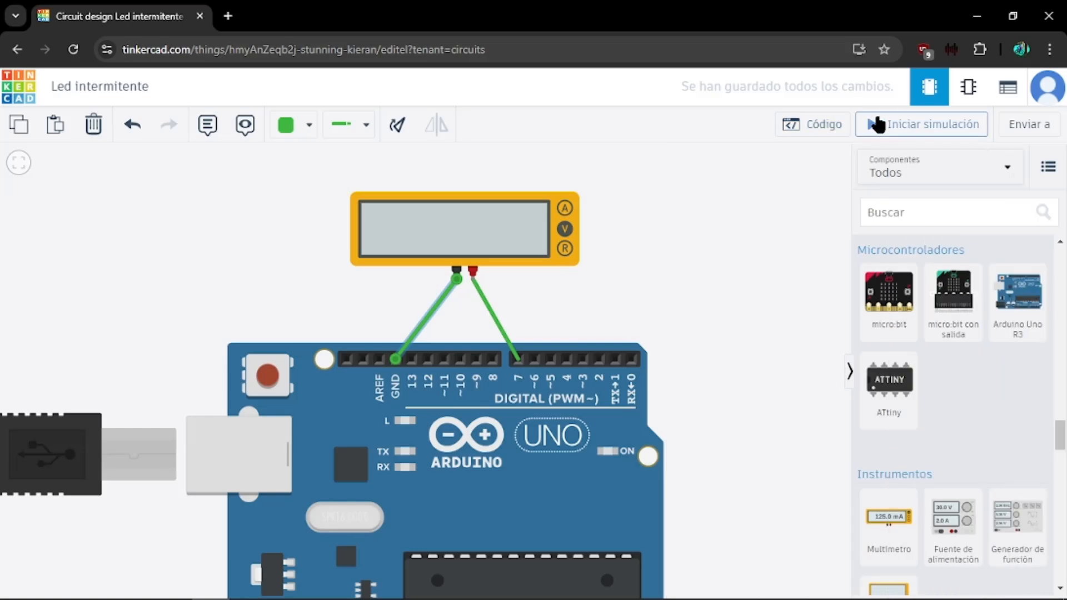
left_click(879, 124)
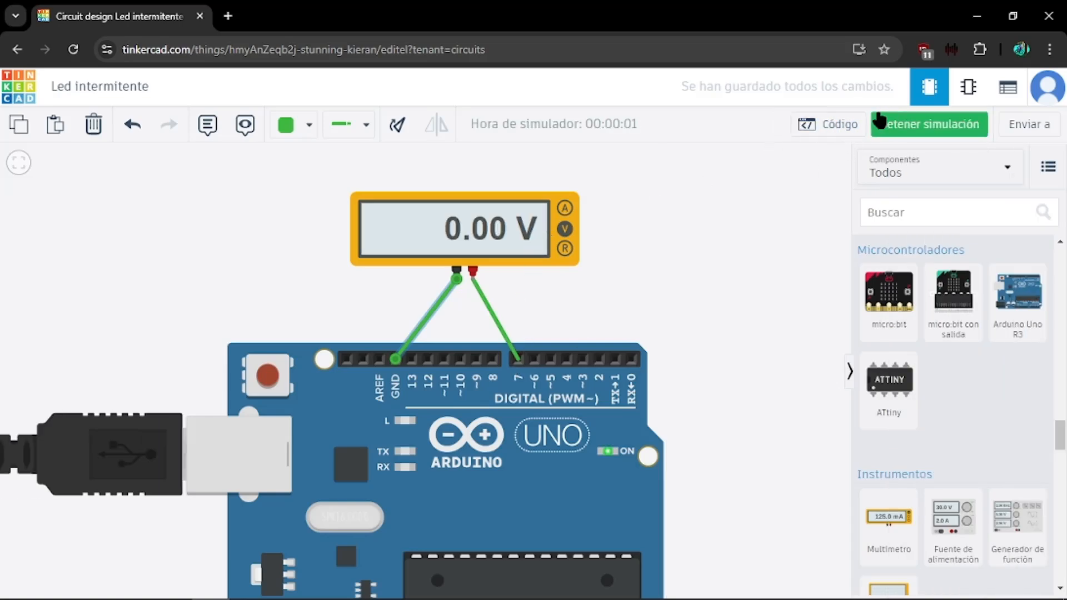
Step: Stop the simulation and check the pin 7 block's state options in the code editor, closing the editor when done
left_click(846, 127)
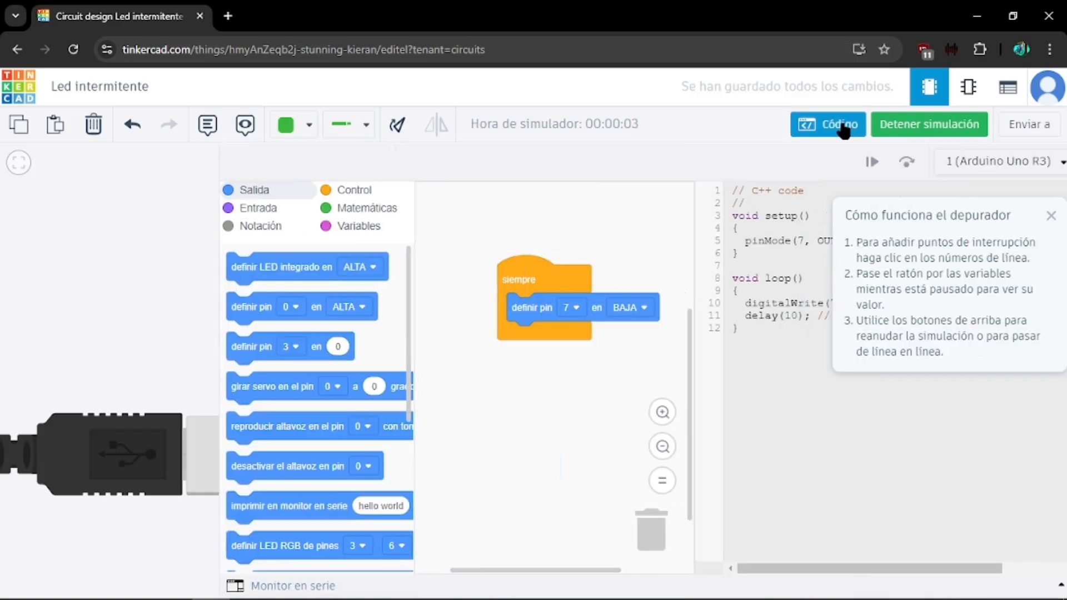
left_click_drag(506, 309, 484, 284)
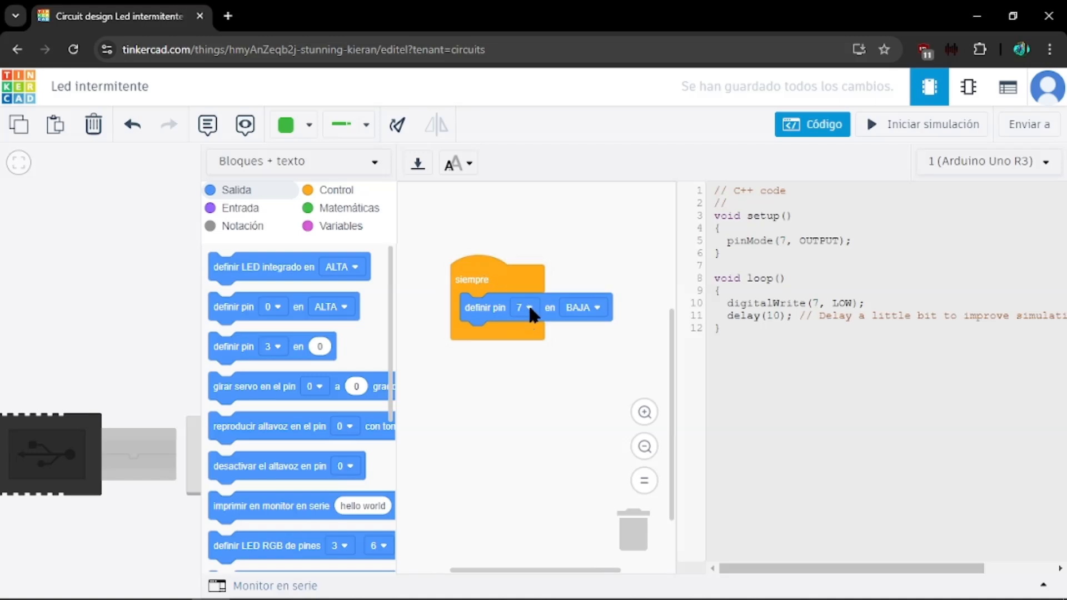
left_click(593, 311)
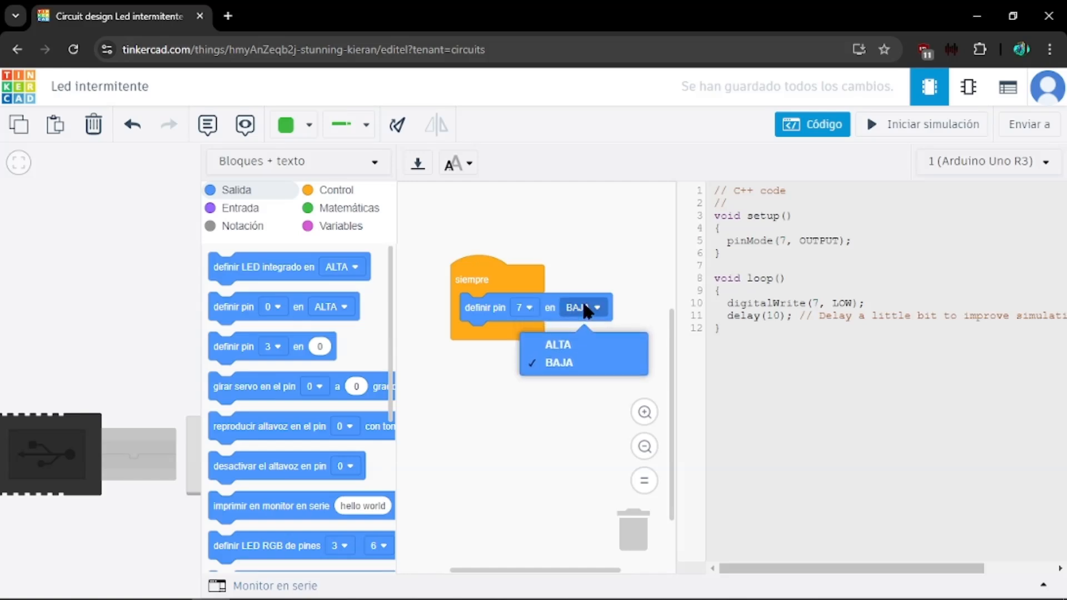
left_click(579, 258)
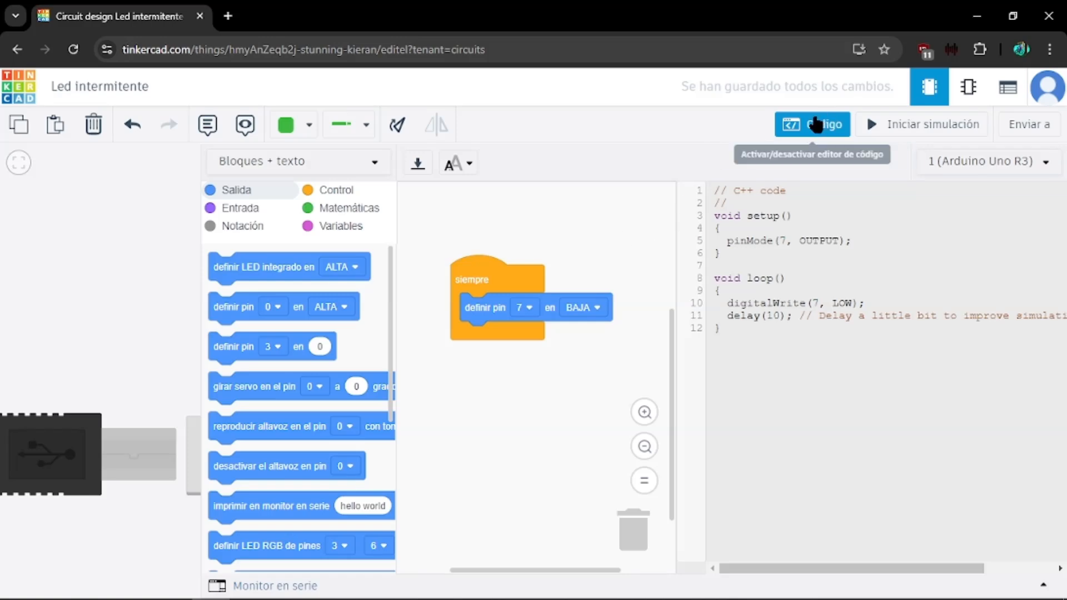
left_click(816, 124)
Step: Delete the multimeter and place a red LED in its spot above the Arduino's digital pins
left_click(532, 239)
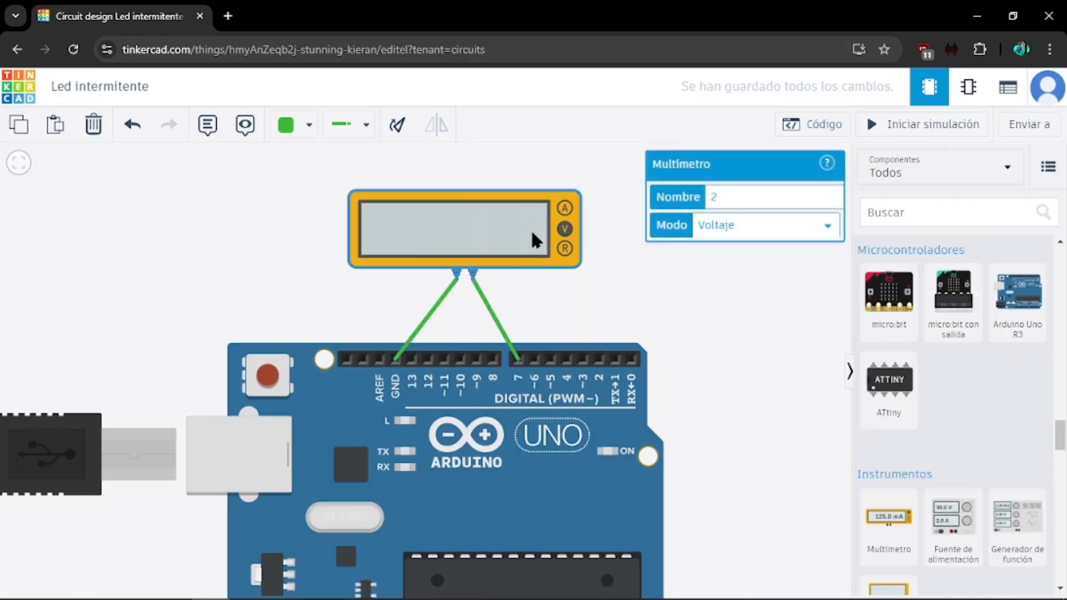
key("Delete")
scroll(943, 351, "down", 5)
scroll(942, 351, "up", 8)
scroll(871, 478, "down", 3)
left_click_drag(889, 525, 483, 222)
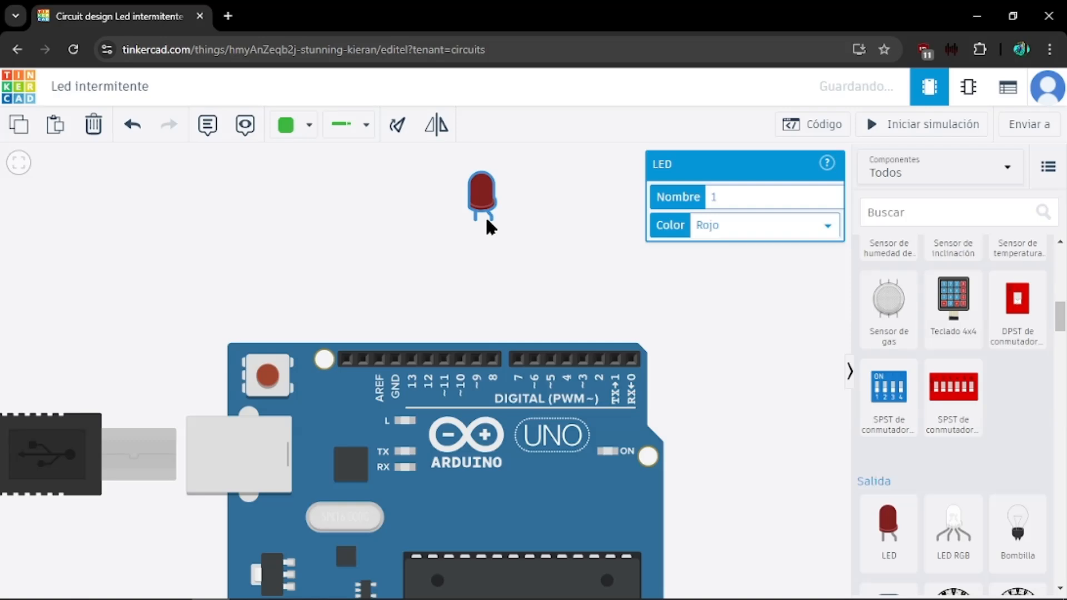
left_click(729, 289)
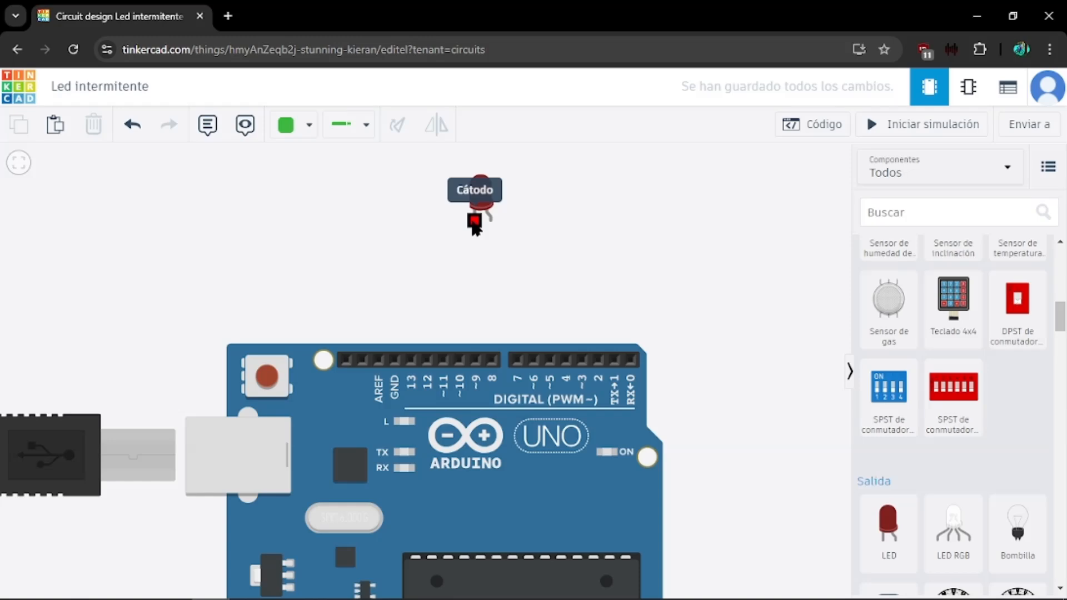
Step: Wire the LED's cathode to the GND pin beside AREF and its anode to digital pin 7
left_click(473, 222)
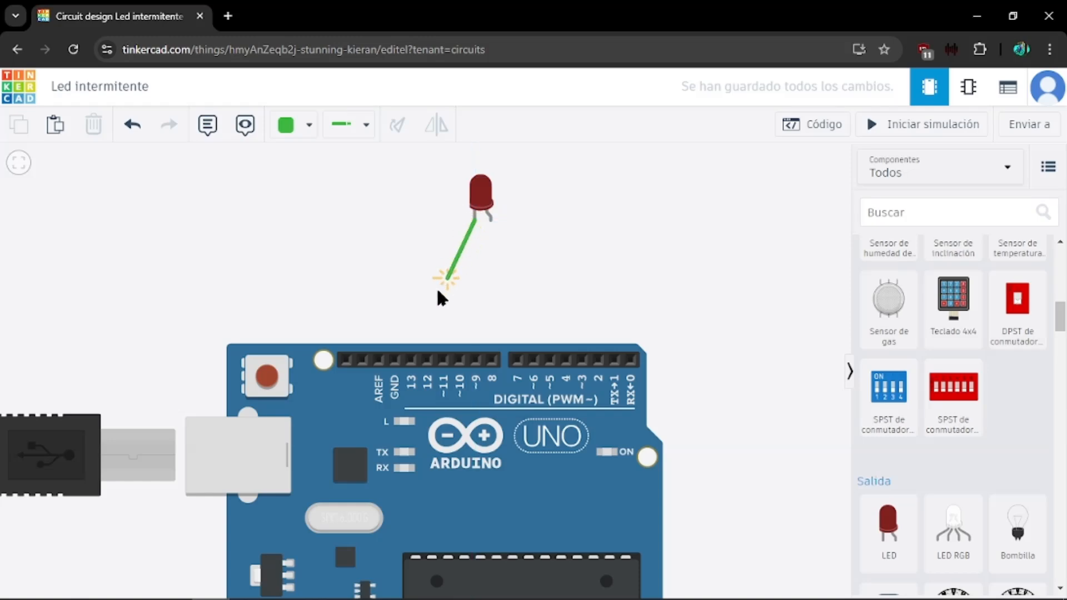
left_click(395, 360)
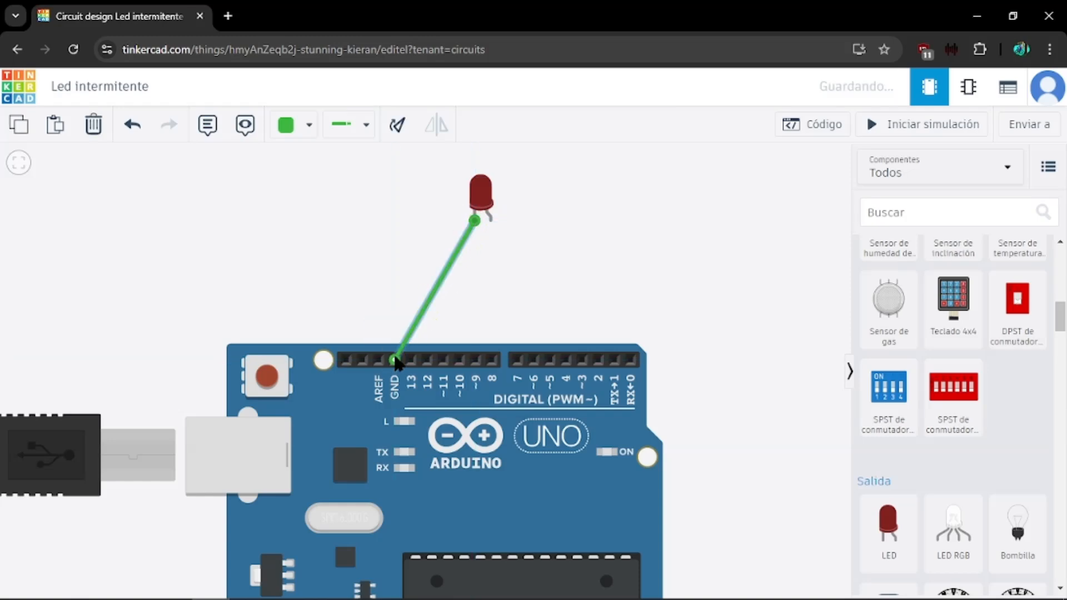
left_click_drag(477, 199, 468, 199)
left_click(535, 255)
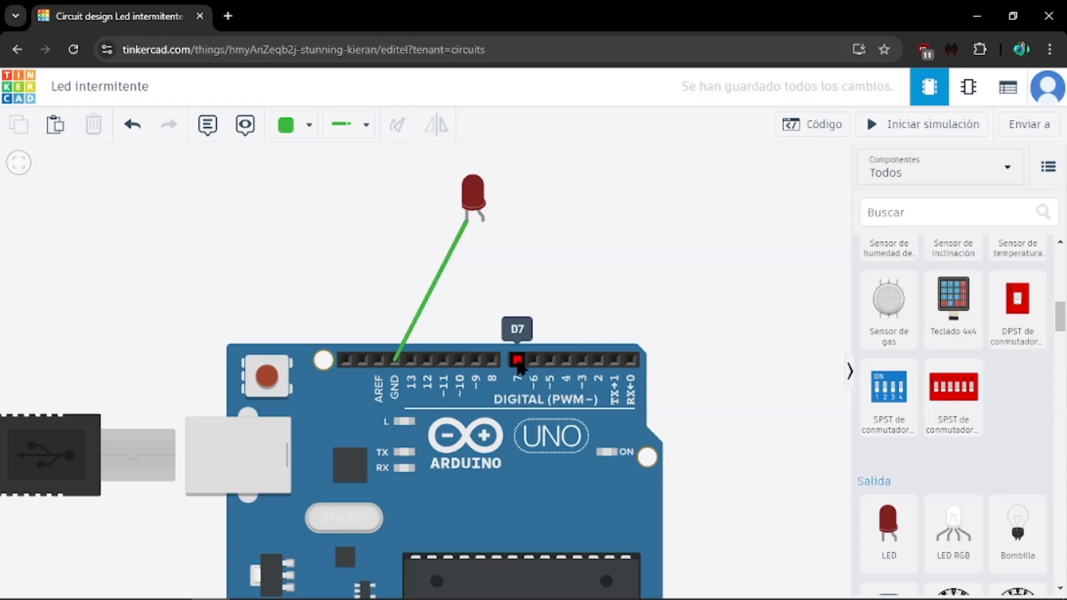
scroll(978, 364, "up", 7)
scroll(977, 350, "down", 3)
scroll(971, 350, "down", 2)
left_click(517, 360)
left_click(486, 227)
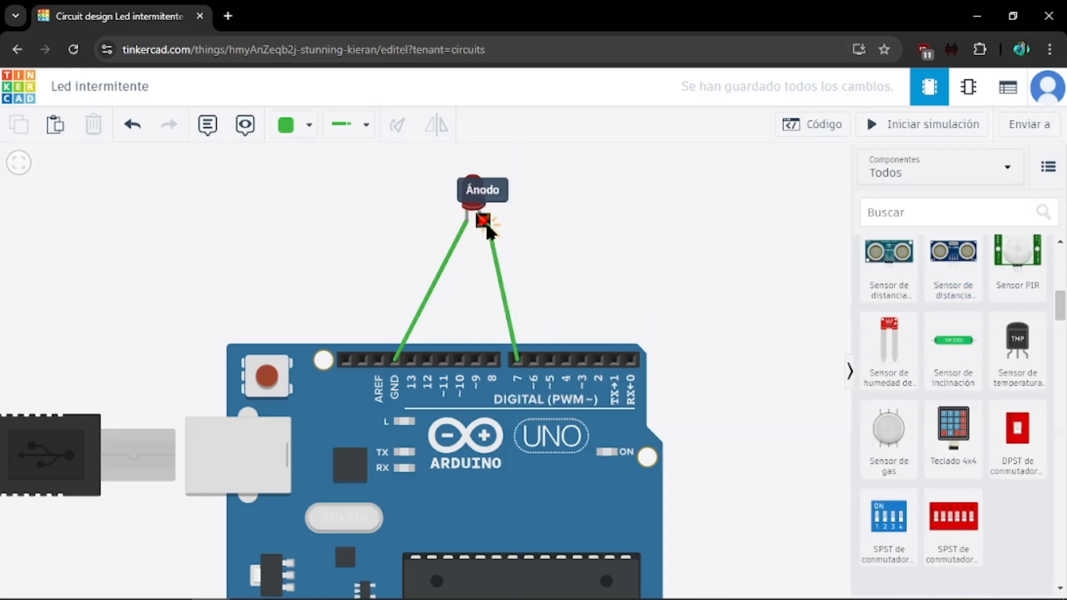
Step: Set the pin 7 block to ALTA and run the simulation to read the warning on the LED
left_click(811, 132)
left_click(593, 310)
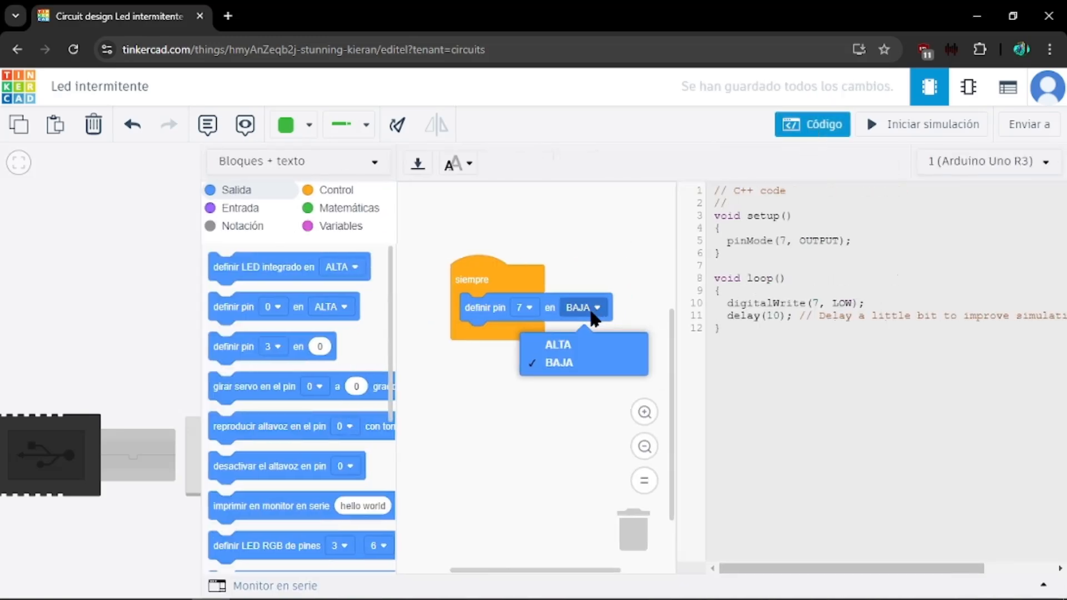
left_click(590, 349)
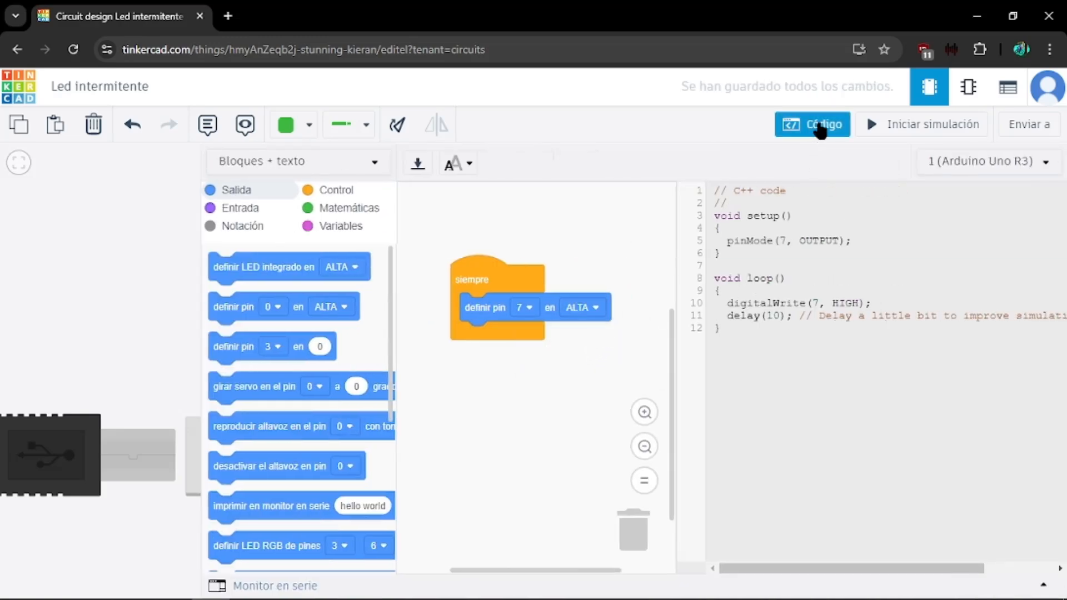
left_click(821, 124)
left_click(870, 127)
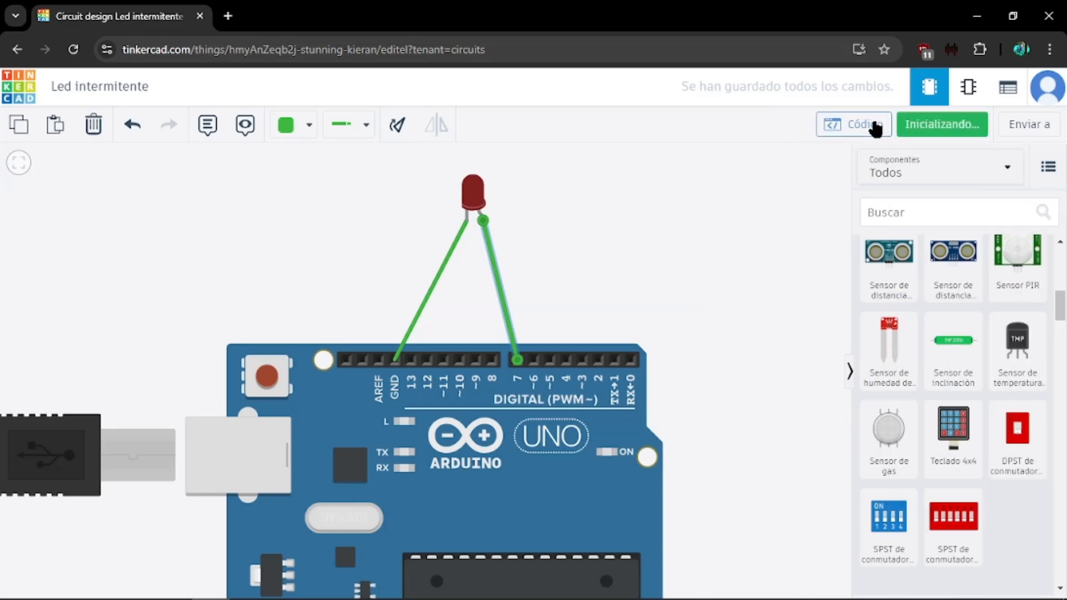
mouse_move(491, 173)
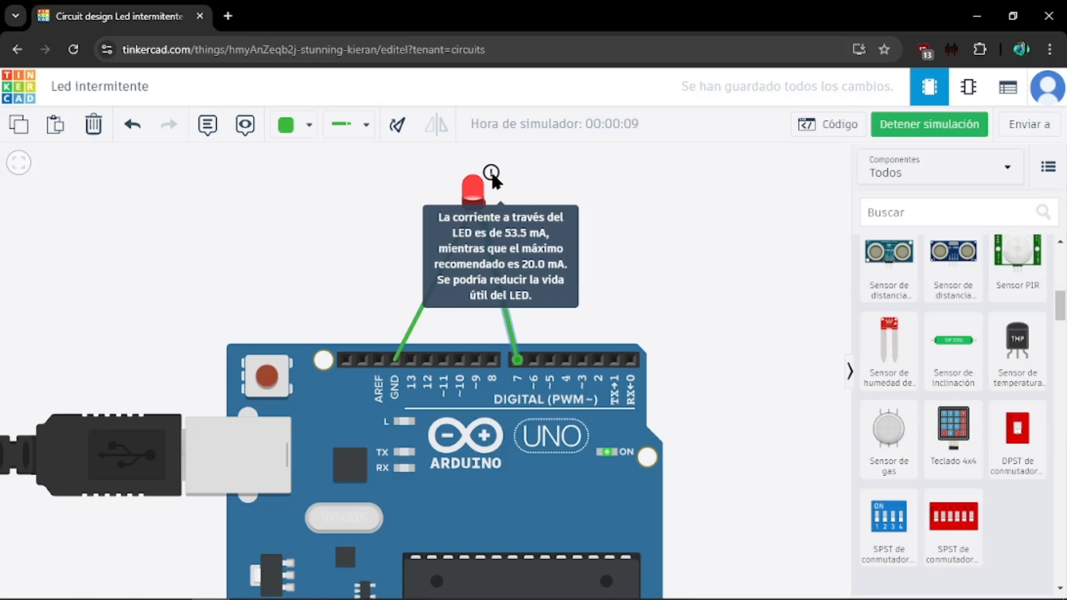
left_click(521, 177)
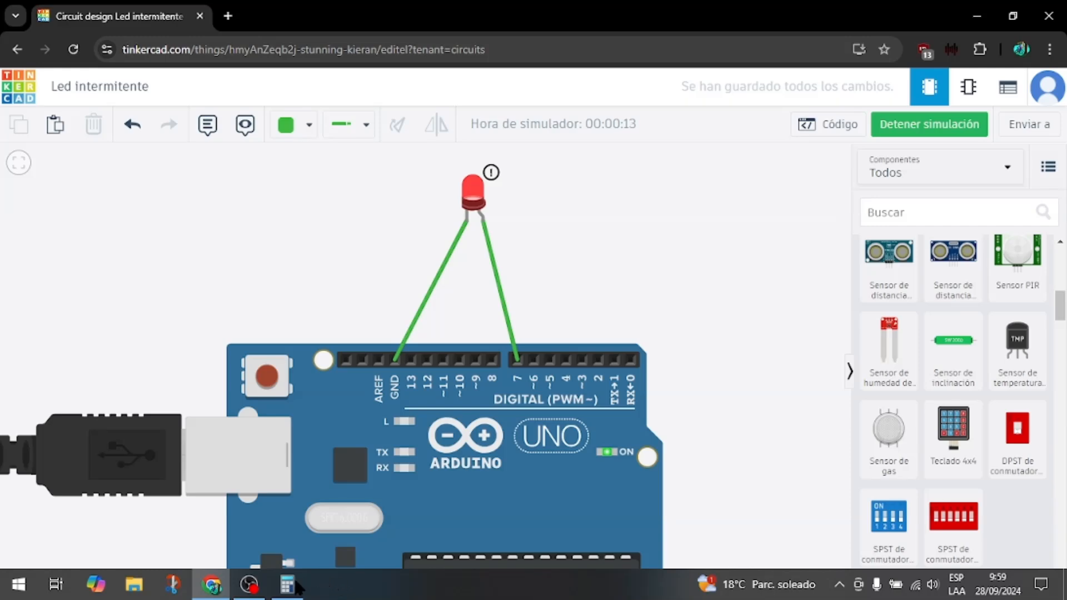
Step: Switch to Calculator, compute 5 ÷ 0,02 for the LED's series resistance, and minimize it
left_click(287, 594)
left_click(546, 337)
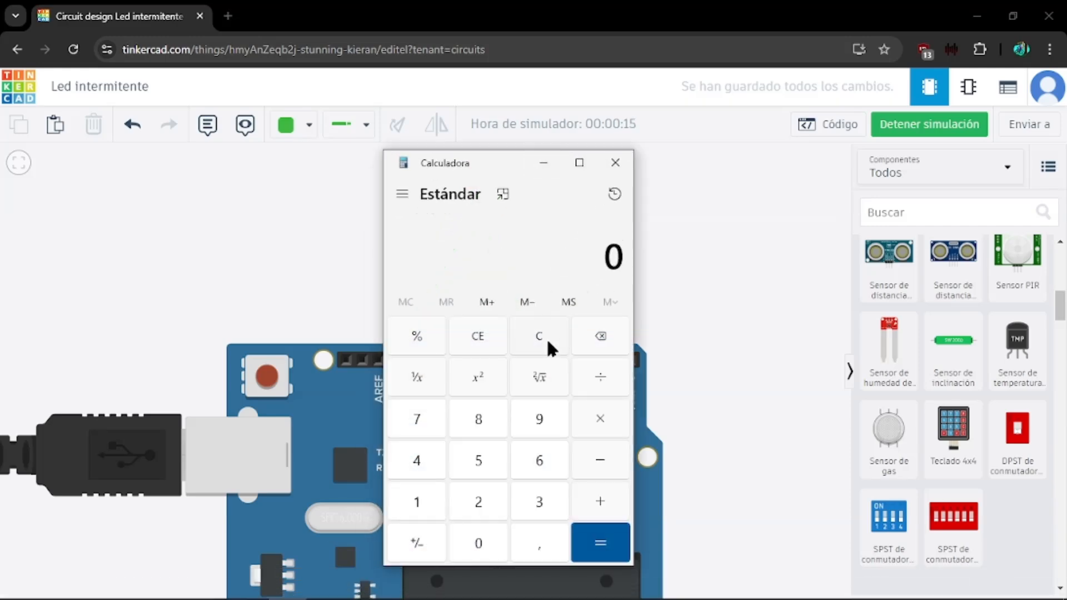
type("5/0,")
type("02")
key("Return")
left_click_drag(569, 258, 620, 256)
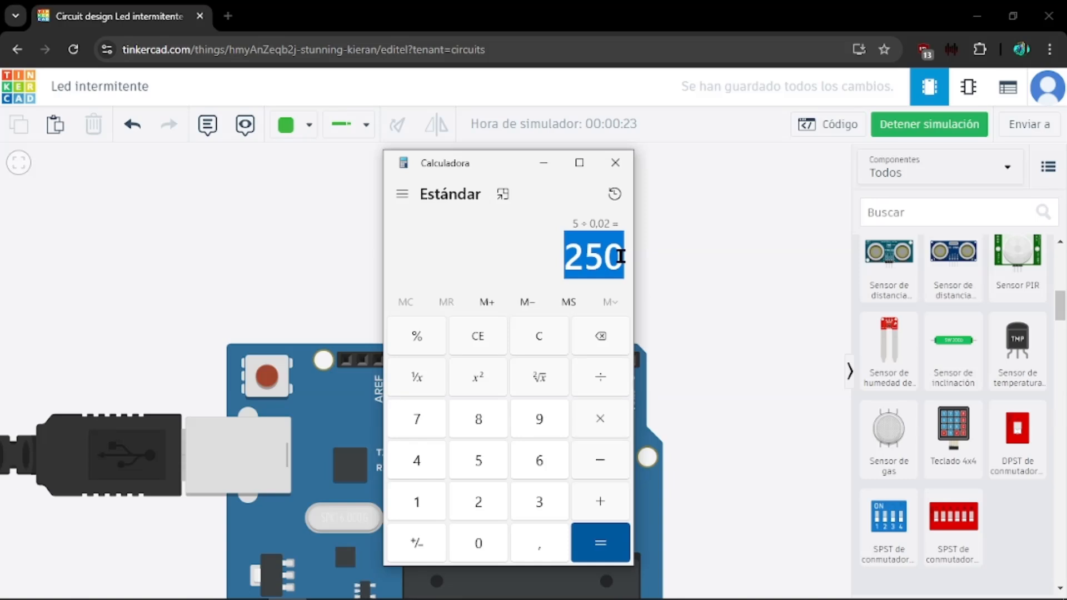
left_click(544, 162)
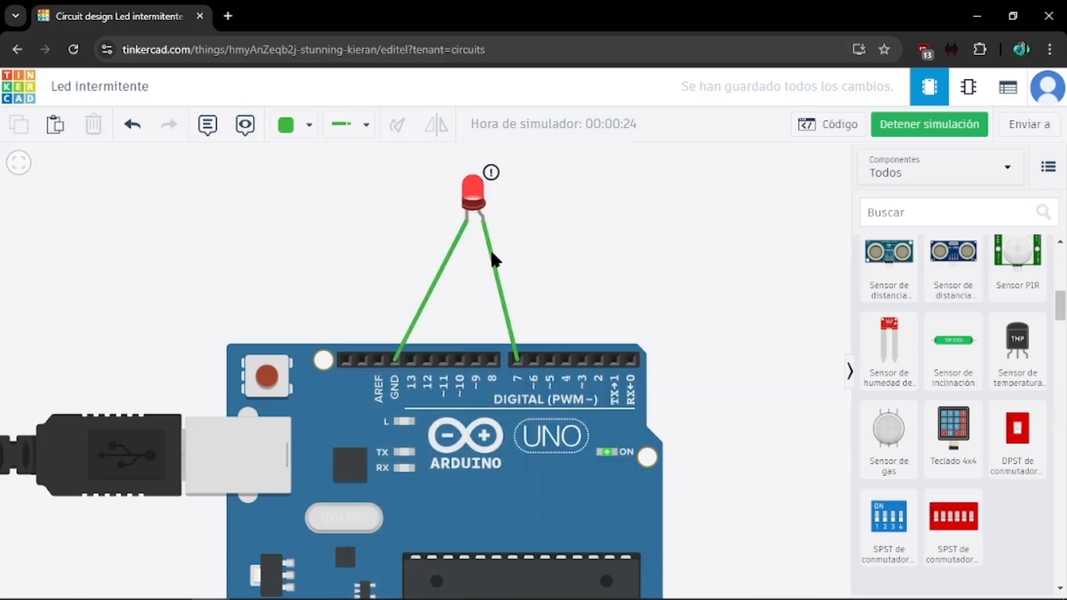
Step: Stop the simulation and delete the wire between the LED's anode and digital pin 7
left_click(883, 128)
left_click(501, 303)
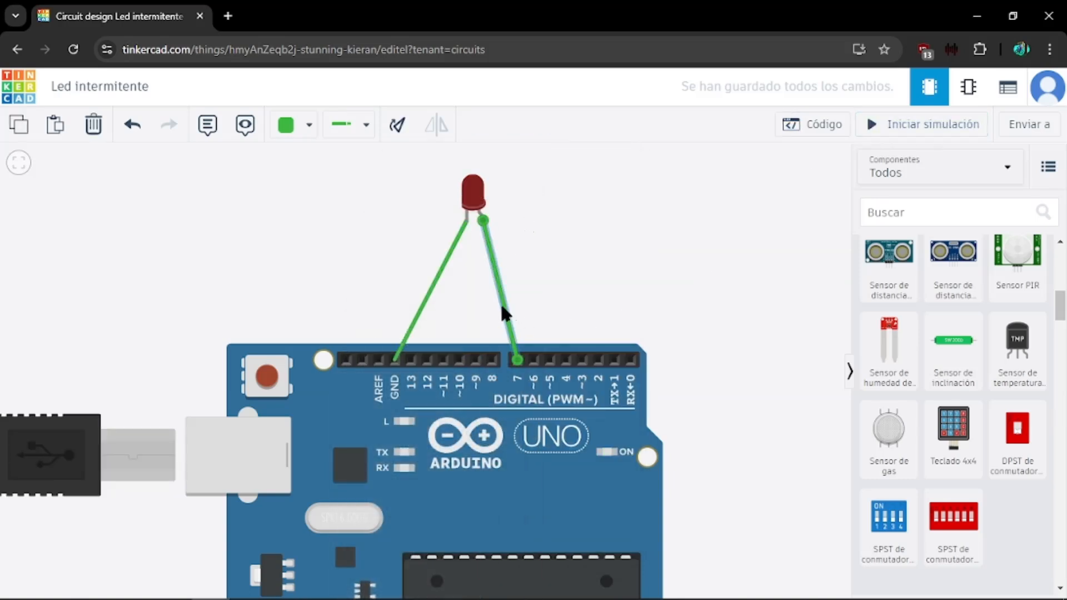
key("Delete")
Step: Place a resistor between the LED and the digital pins and set its resistance to 250 Ω
scroll(956, 368, "up", 4)
scroll(956, 369, "up", 5)
left_click(870, 302)
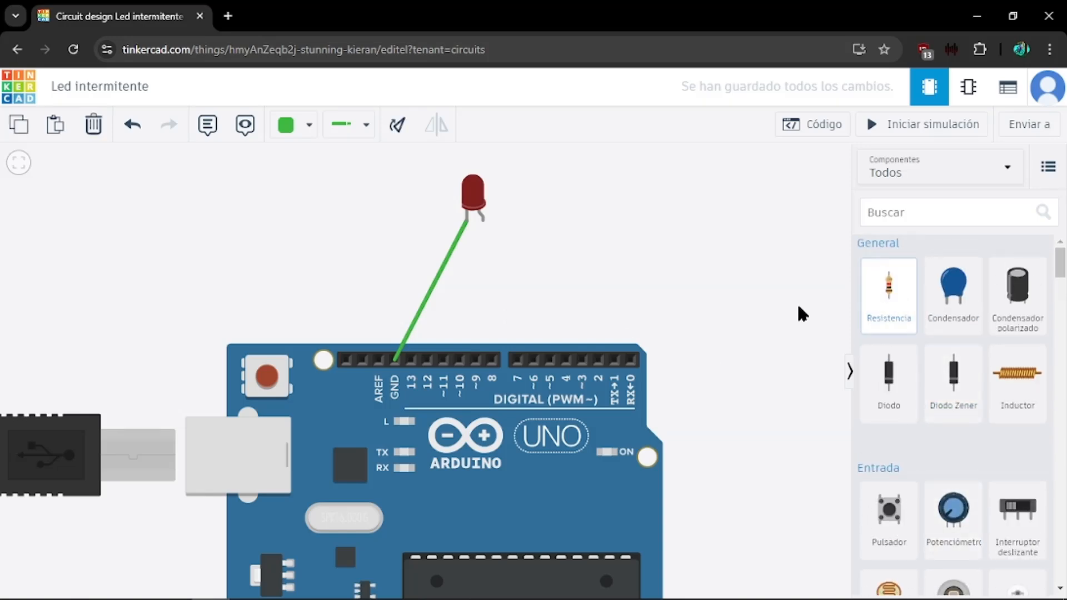
left_click(507, 273)
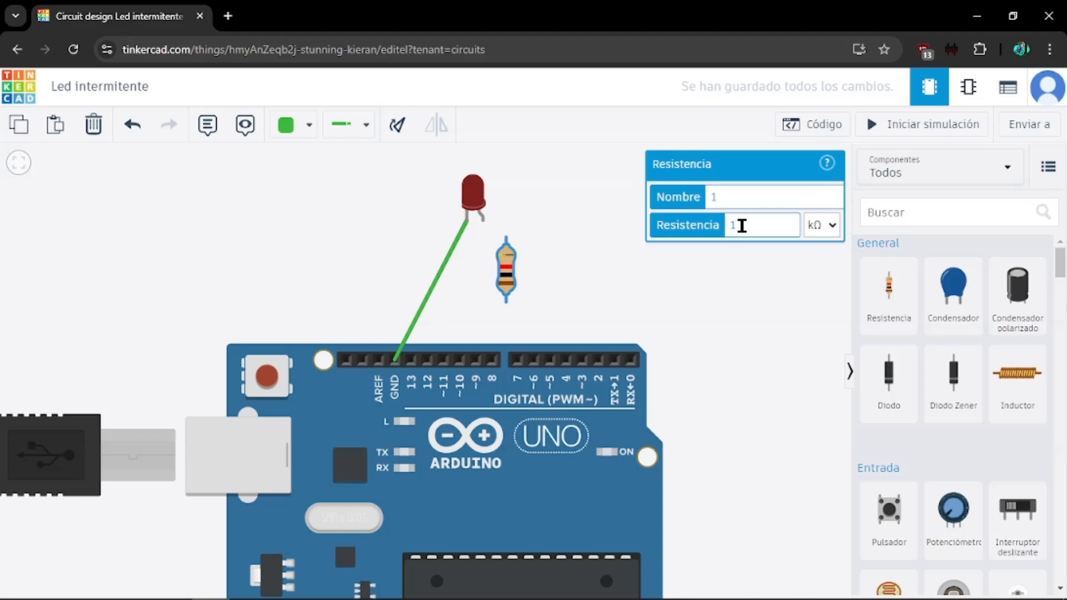
left_click(821, 225)
left_click(820, 315)
left_click_drag(741, 224, 721, 229)
type("250")
Step: Wire the resistor between the LED's anode and digital pin 7, and test the circuit with a short simulation
left_click(483, 218)
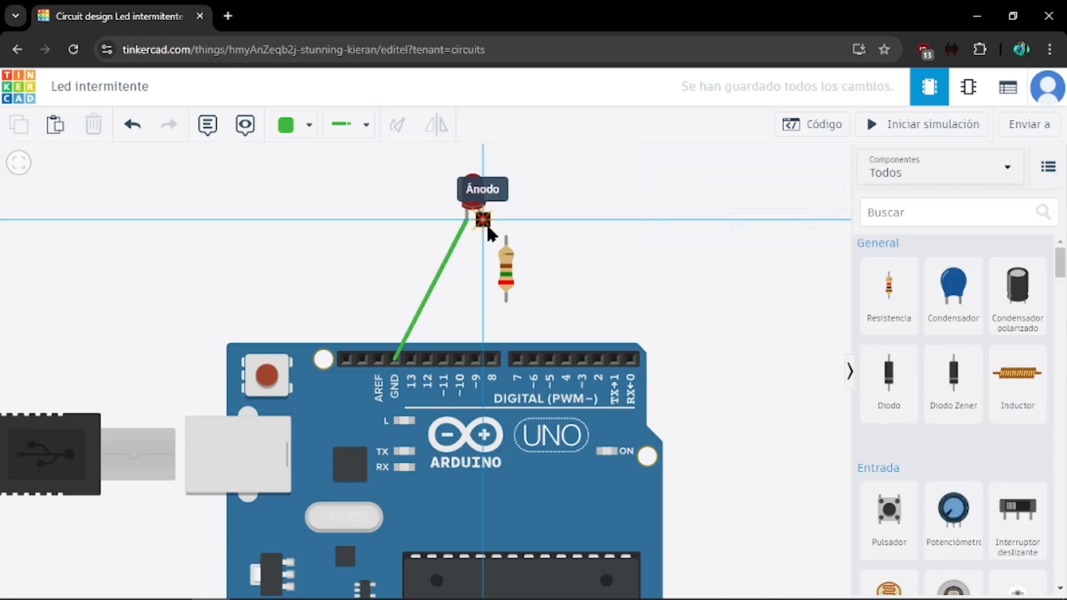
left_click(506, 236)
left_click(506, 300)
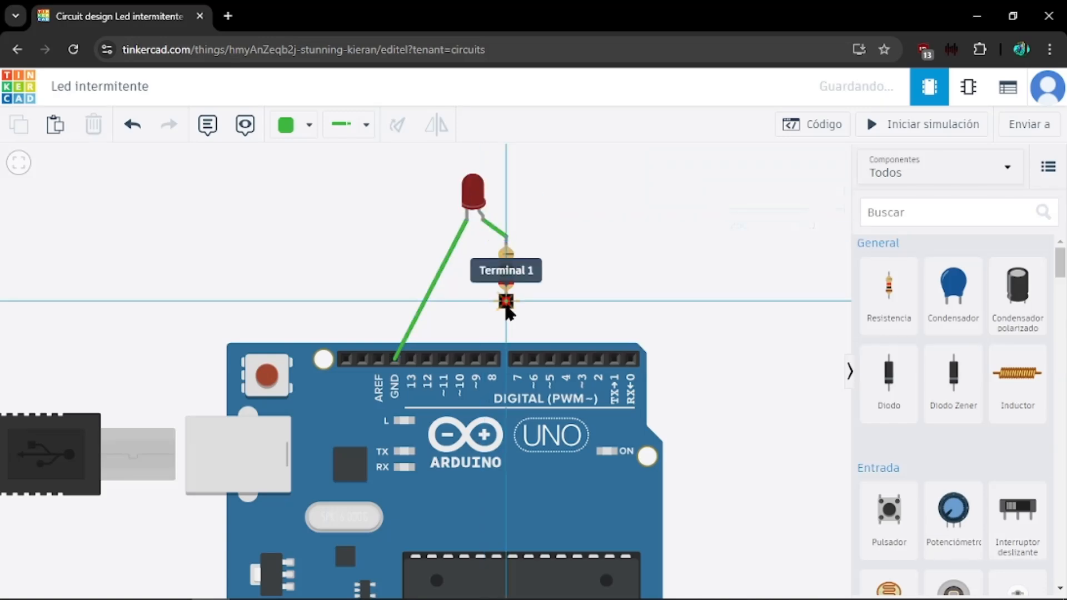
left_click(515, 357)
left_click(914, 127)
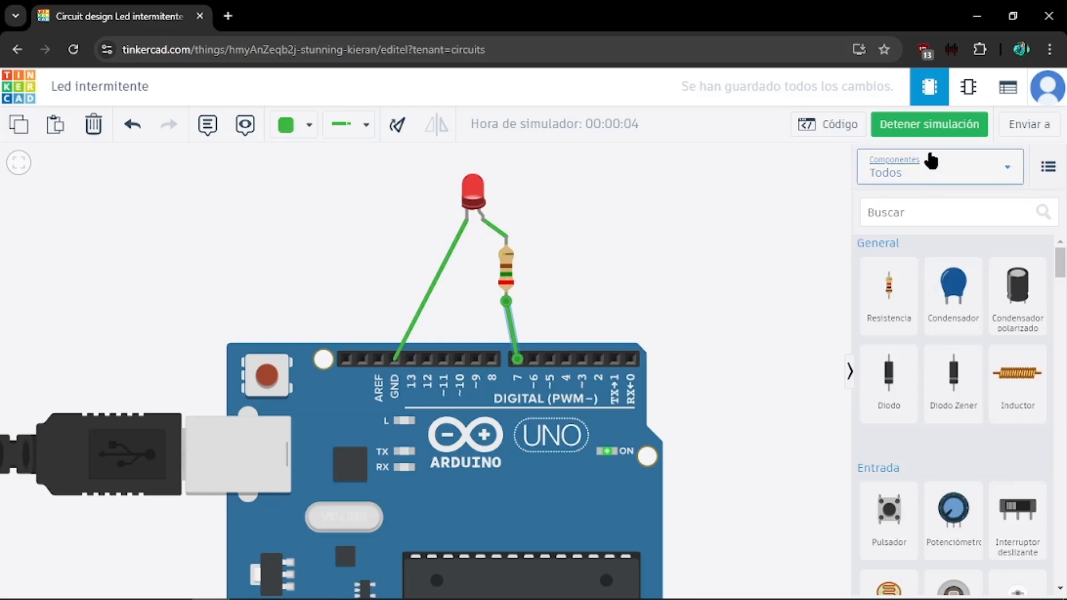
left_click(910, 127)
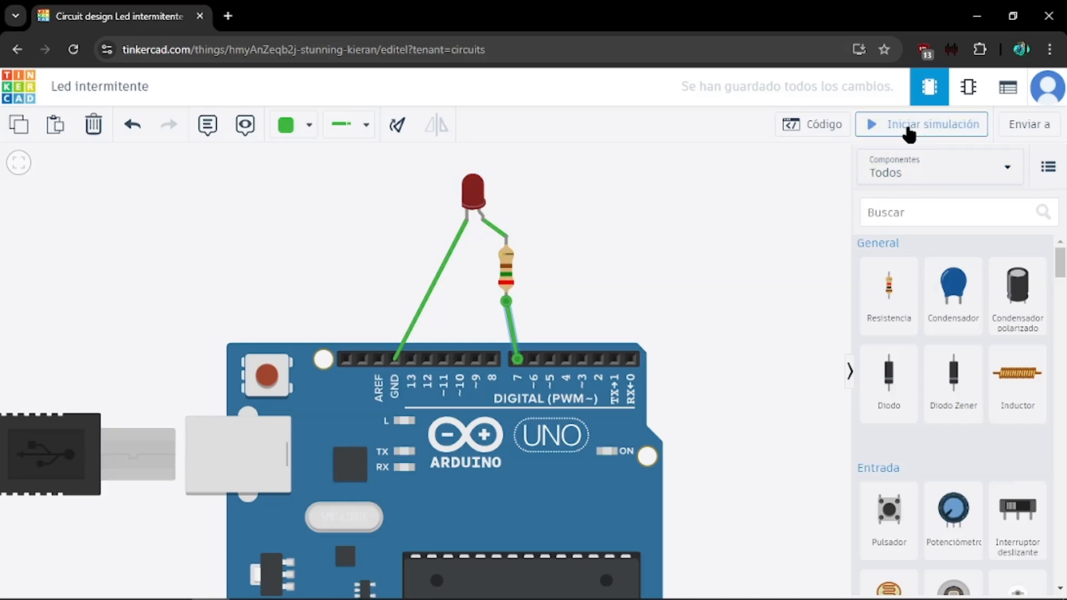
Step: Set the resistor to 220 Ω and run the simulation to check the LED, stopping it when done
left_click(504, 278)
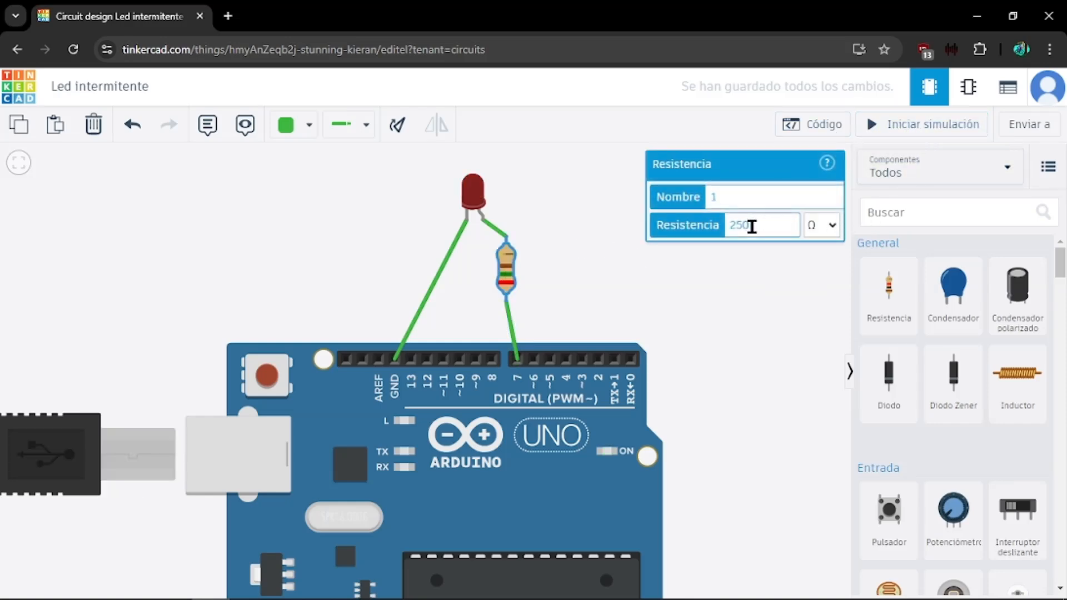
left_click_drag(751, 226, 728, 226)
type("22")
left_click(748, 293)
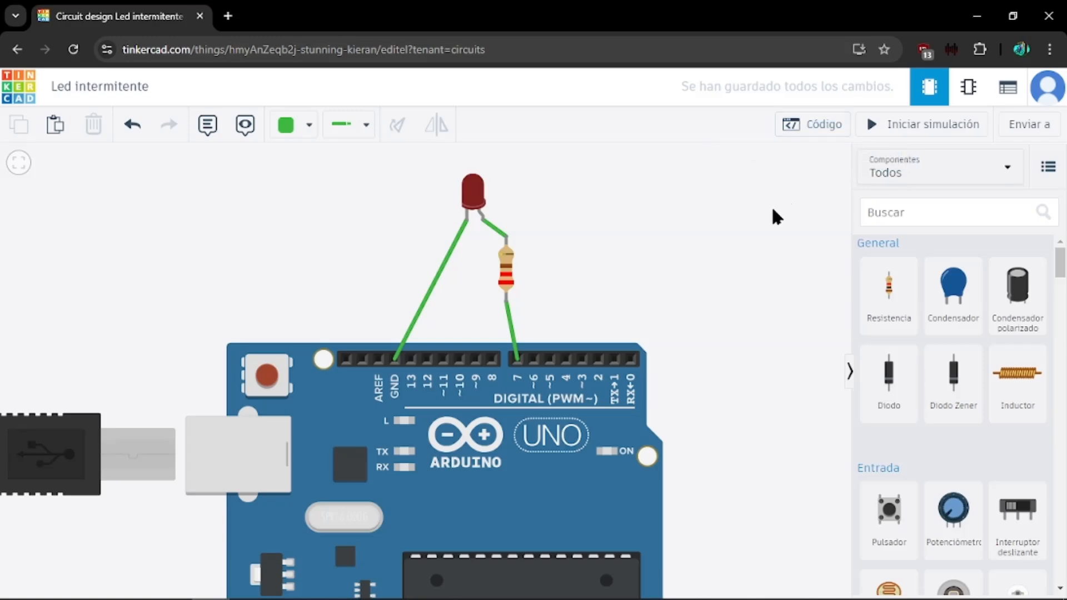
left_click(883, 131)
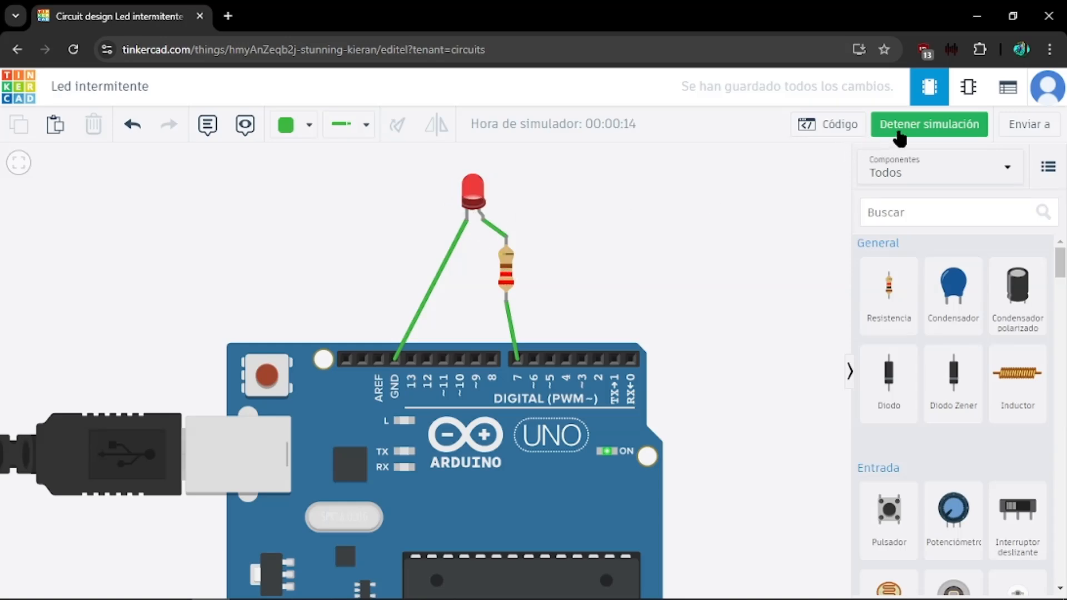
left_click(900, 132)
Step: Place a multimeter beside the LED, above the Arduino's digital pins
scroll(908, 325, "down", 2)
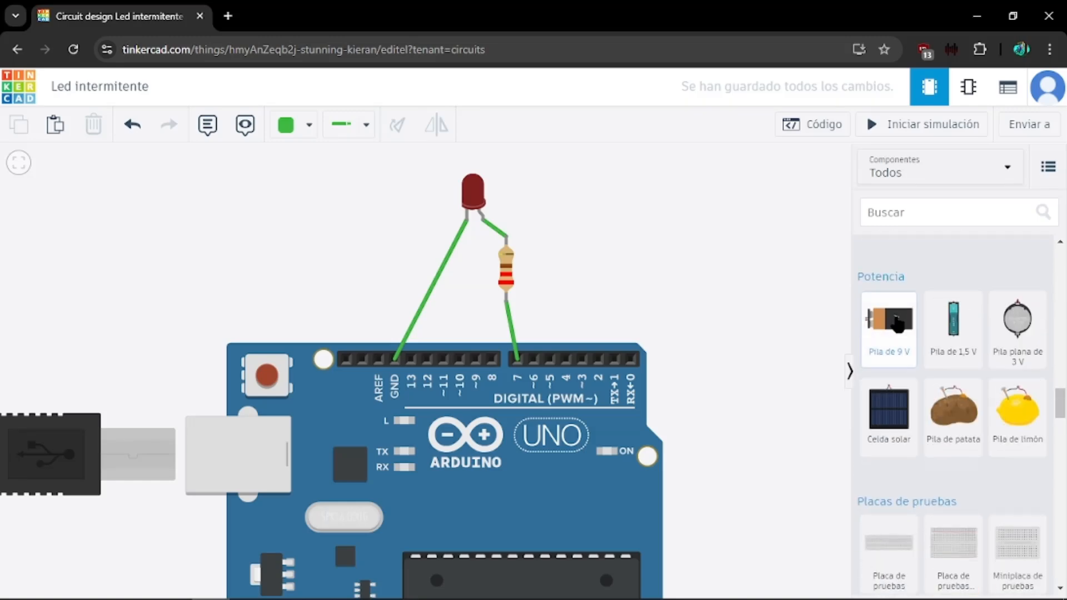
scroll(893, 323, "down", 20)
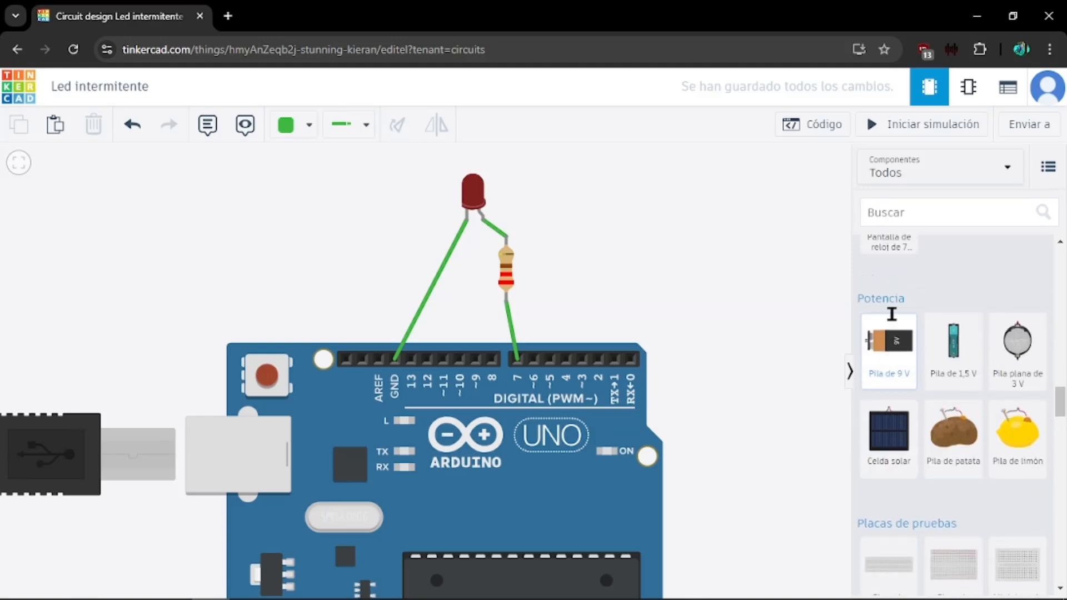
scroll(889, 321, "up", 20)
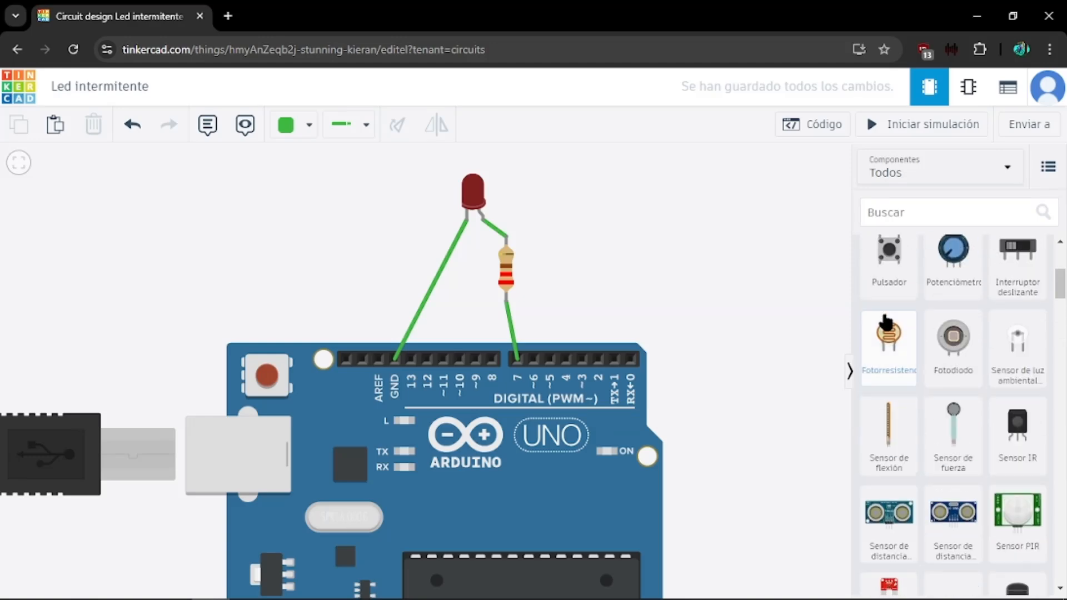
scroll(885, 321, "down", 15)
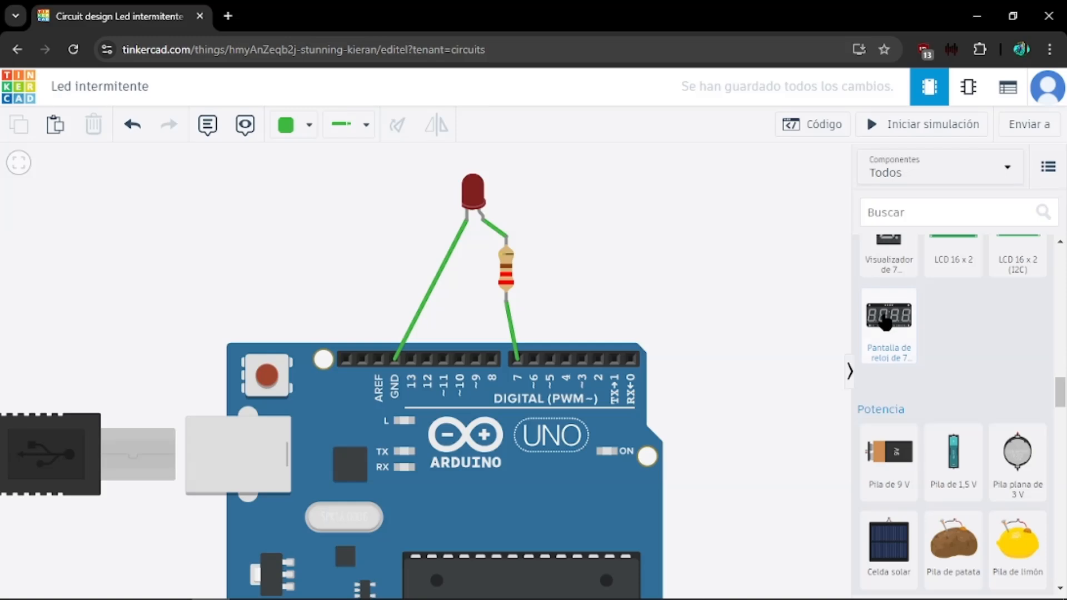
scroll(885, 321, "up", 2)
left_click_drag(888, 266, 627, 233)
Step: Wire the multimeter's negative terminal to the LED's cathode and its positive terminal to the LED's anode
left_click(615, 219)
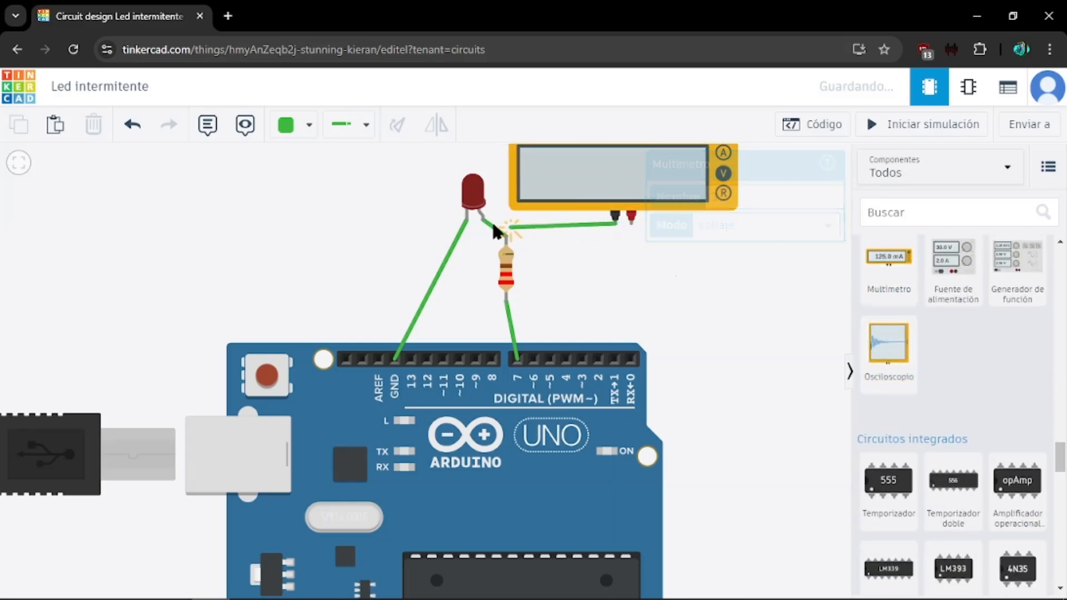
left_click(468, 222)
left_click(632, 218)
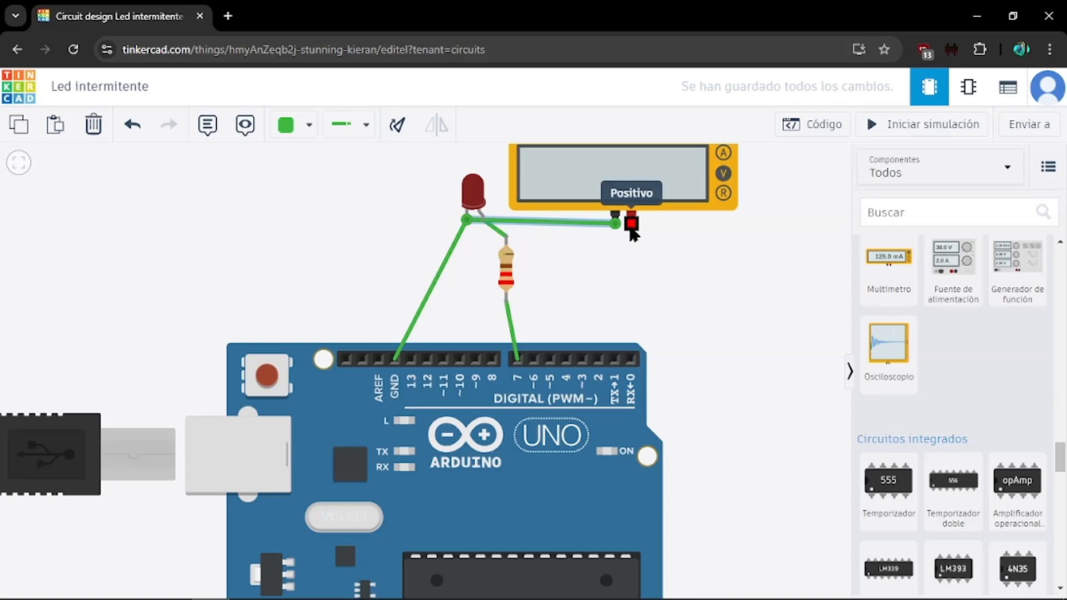
left_click(500, 238)
left_click(528, 237)
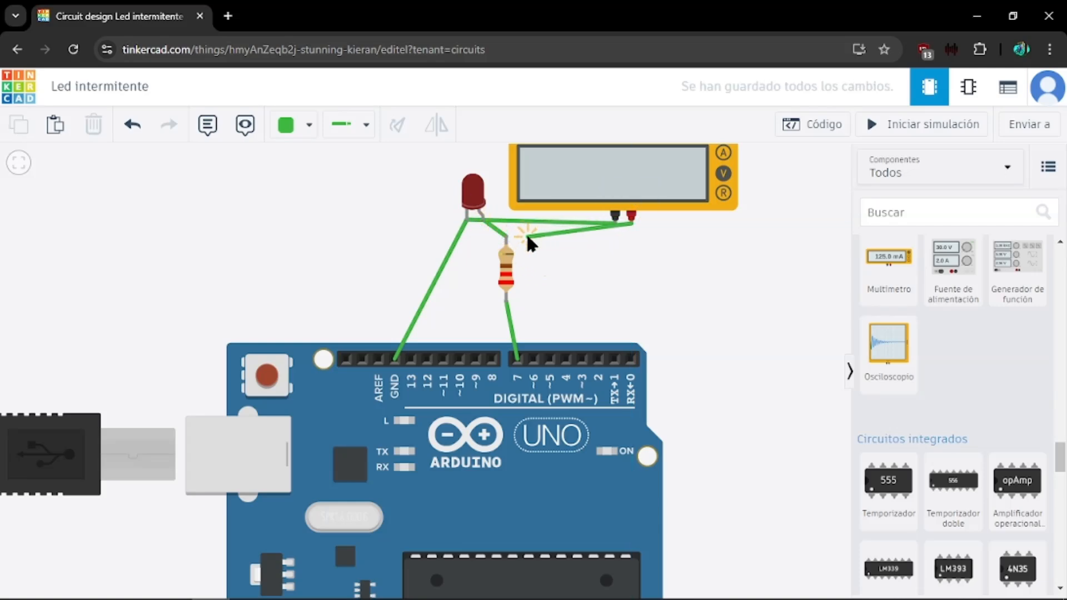
left_click(479, 216)
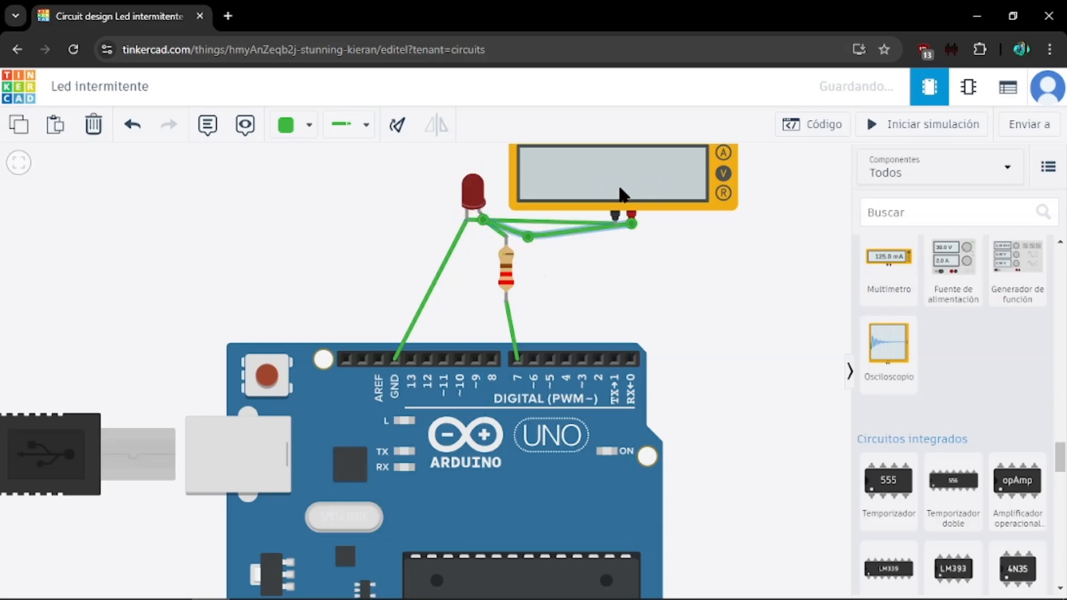
Step: Reposition the multimeter above the LED and run the simulation to measure the LED's voltage
left_click_drag(602, 191, 610, 163)
left_click_drag(634, 319, 641, 467)
left_click_drag(578, 294, 550, 272)
left_click(765, 339)
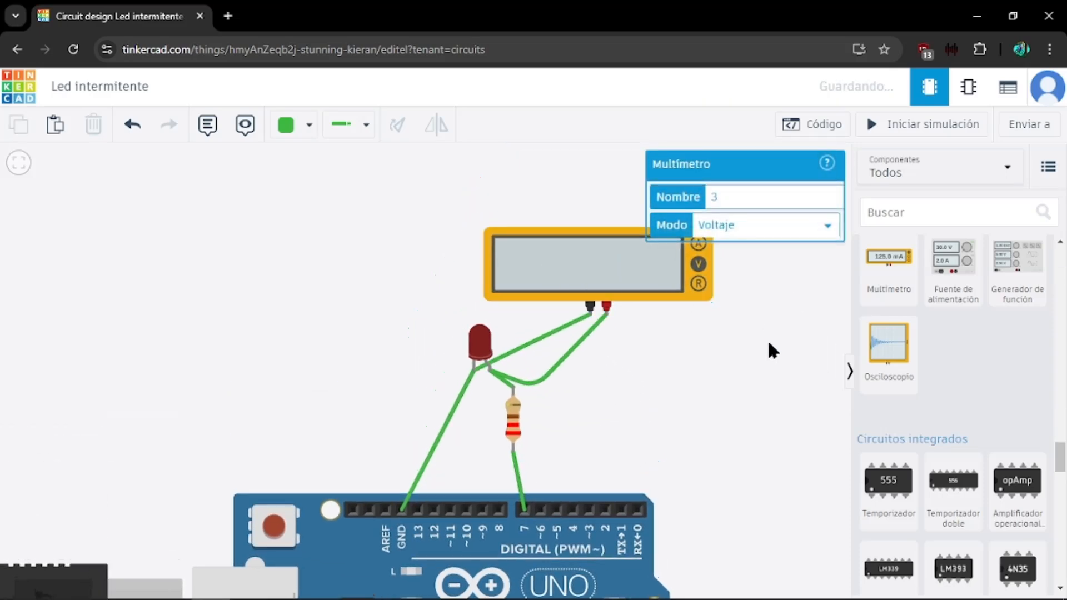
left_click(914, 125)
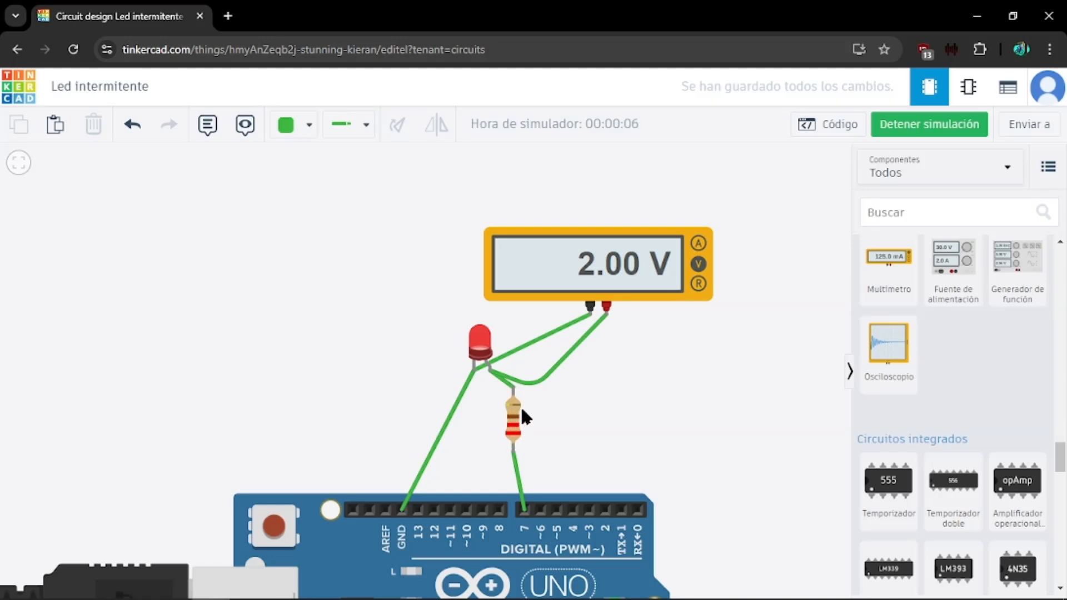
left_click(560, 329)
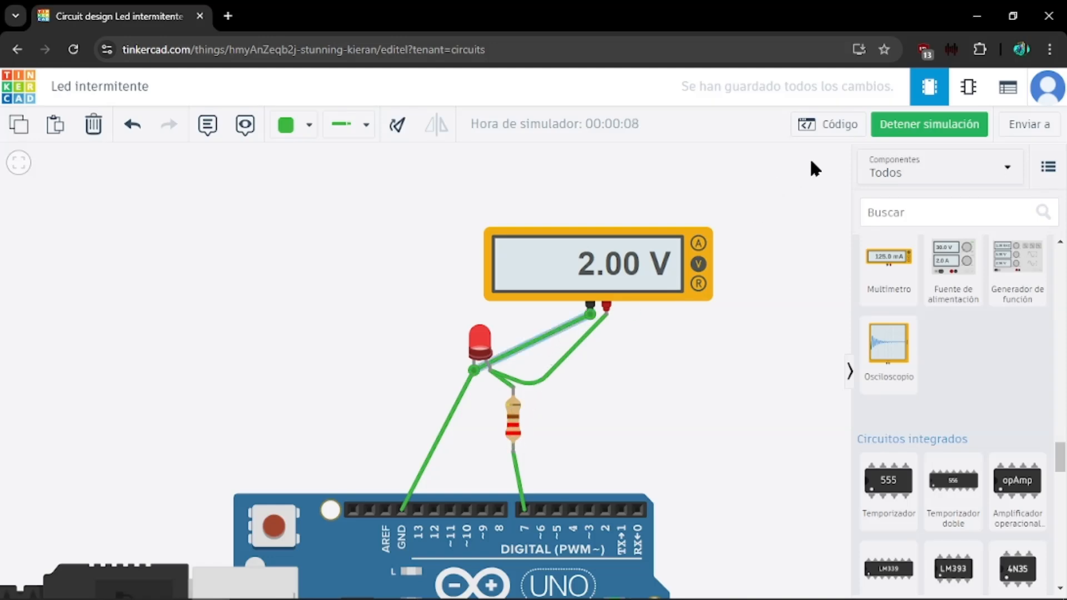
Step: Switch to the Calculator and divide 3 by 220 to work out the LED's current
left_click(299, 582)
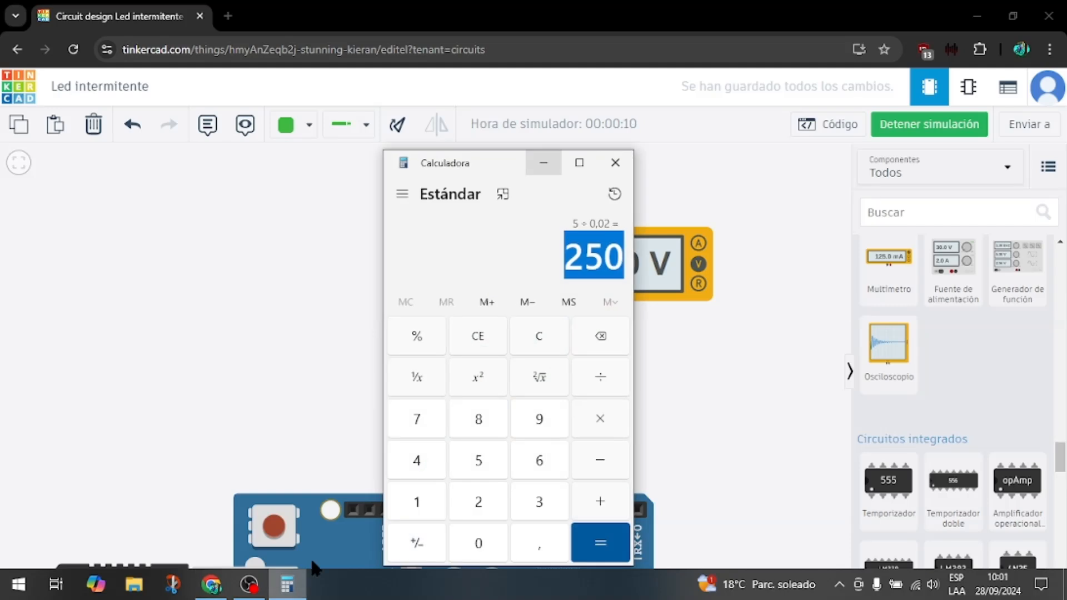
left_click(545, 332)
type("3/22")
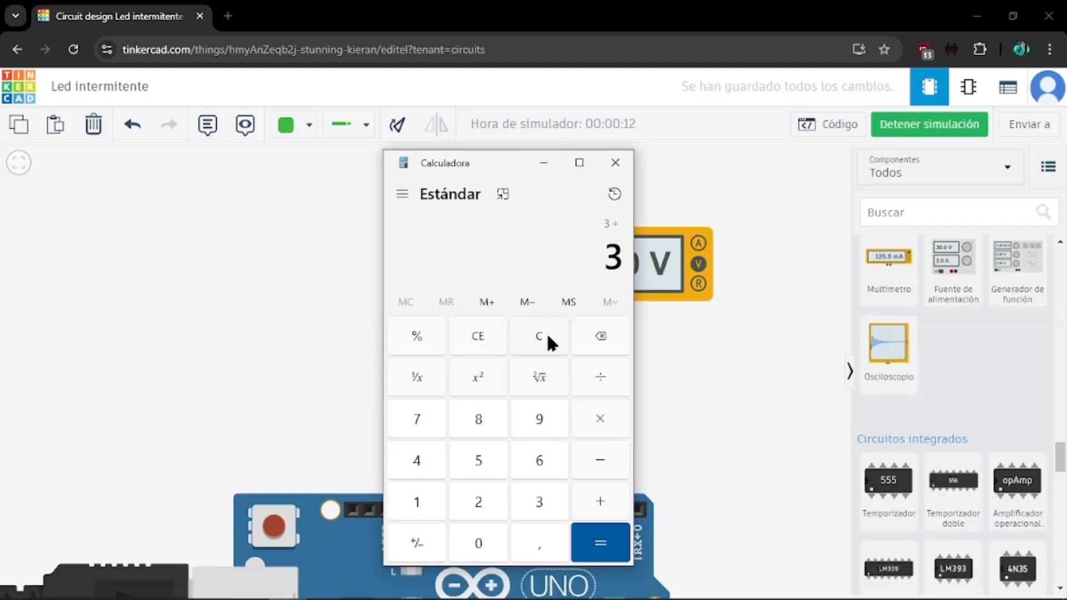
type("0")
key("Return")
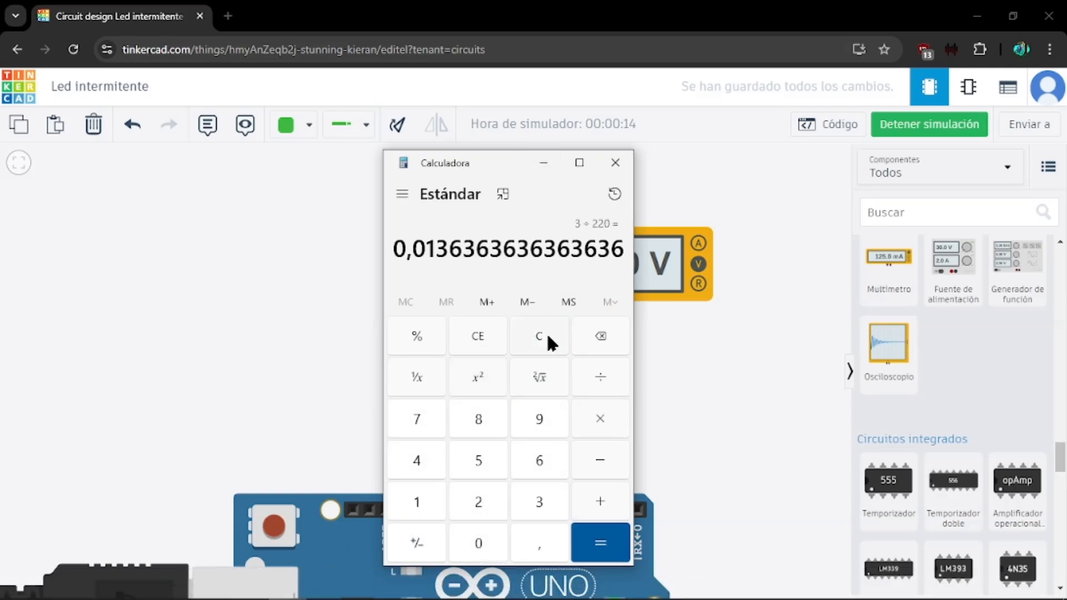
left_click_drag(428, 250, 444, 250)
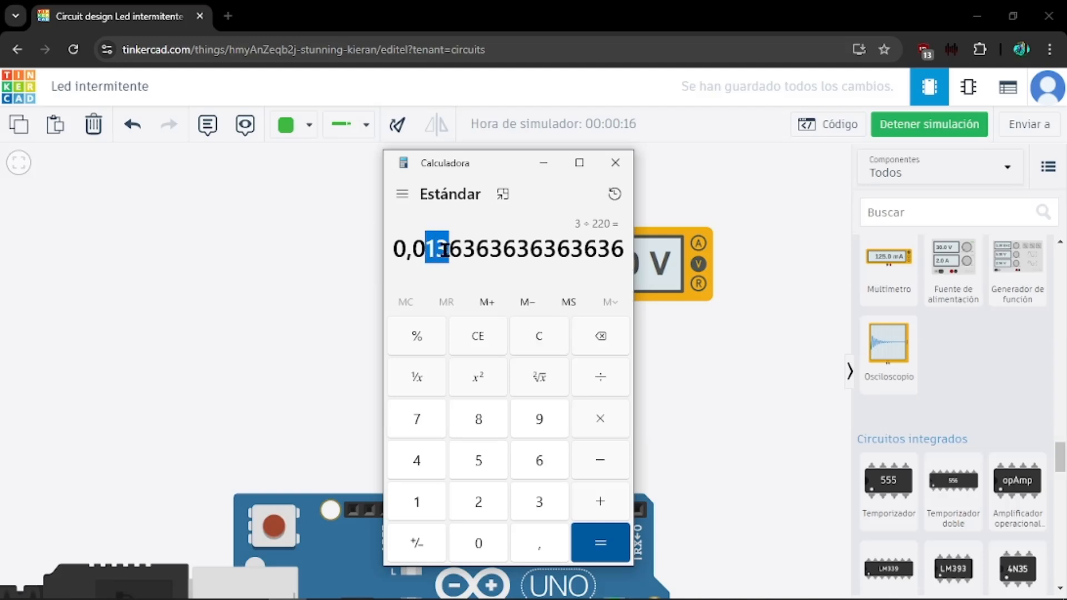
Step: Return to the Tinkercad circuit and remove the multimeter with its wires, leaving only the LED, resistor and Arduino
left_click(658, 206)
left_click(616, 250)
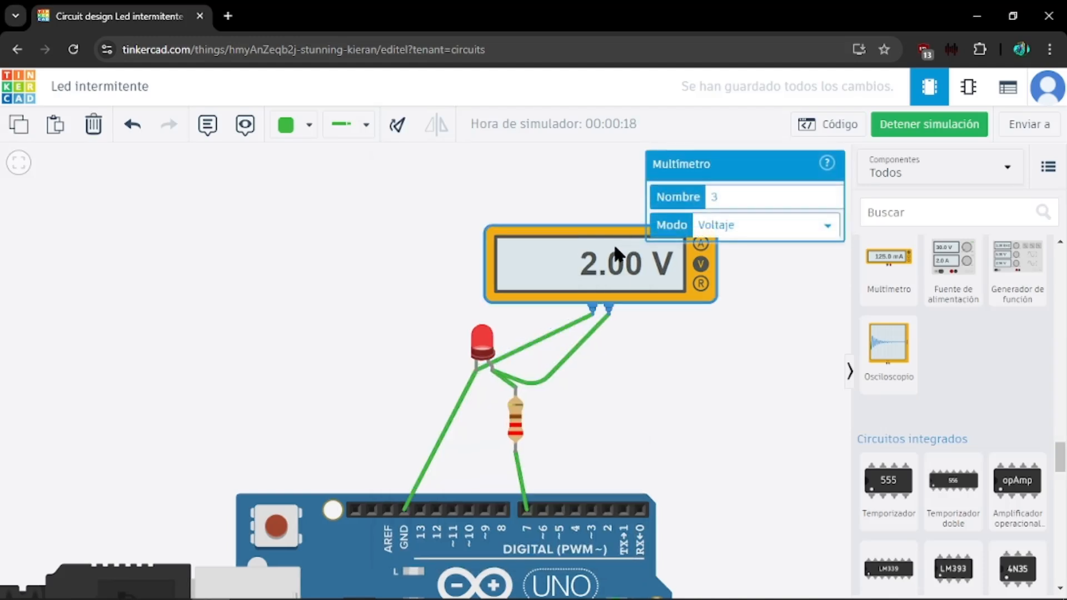
key("Delete")
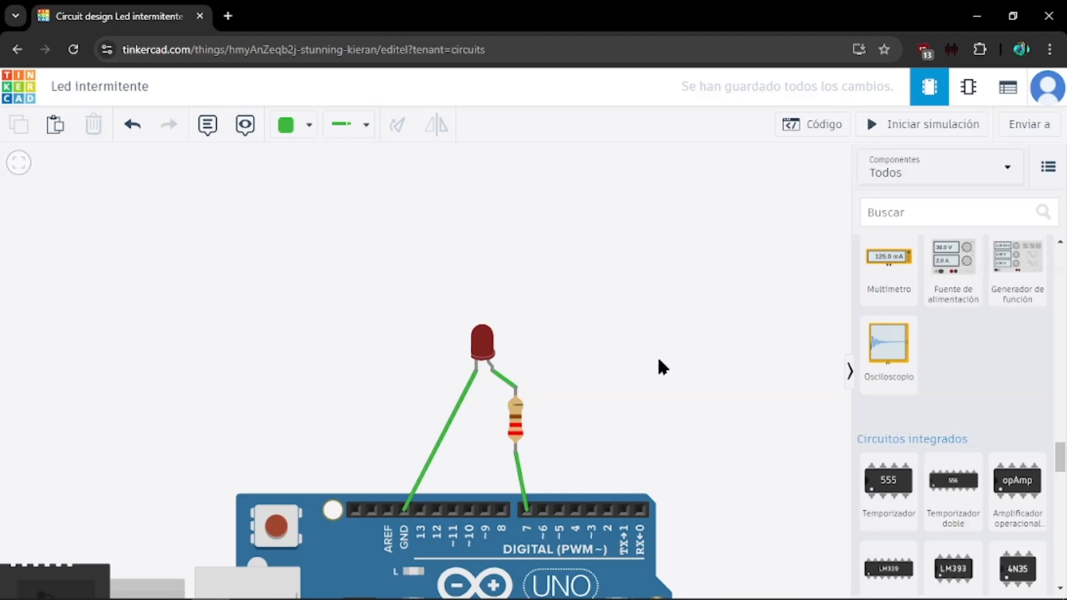
scroll(662, 352, "down", 1)
left_click_drag(665, 389, 673, 266)
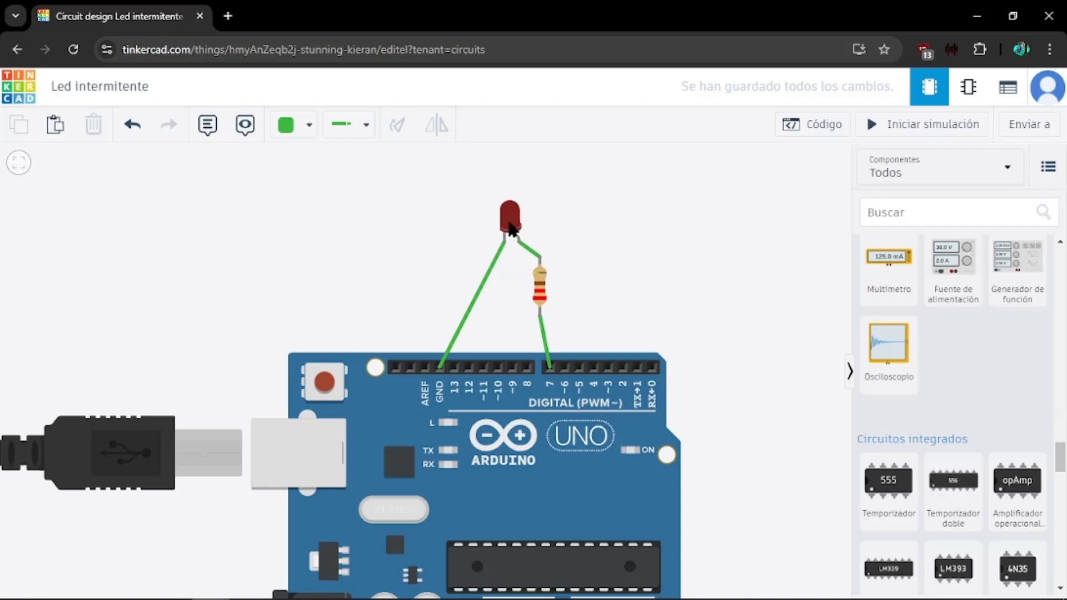
left_click(510, 223)
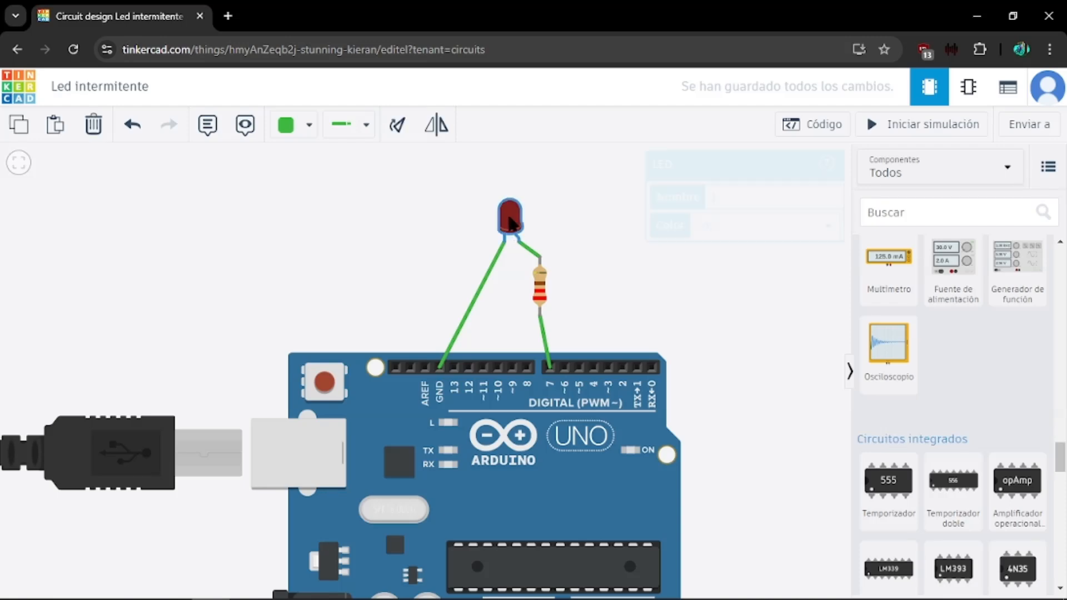
left_click(613, 313)
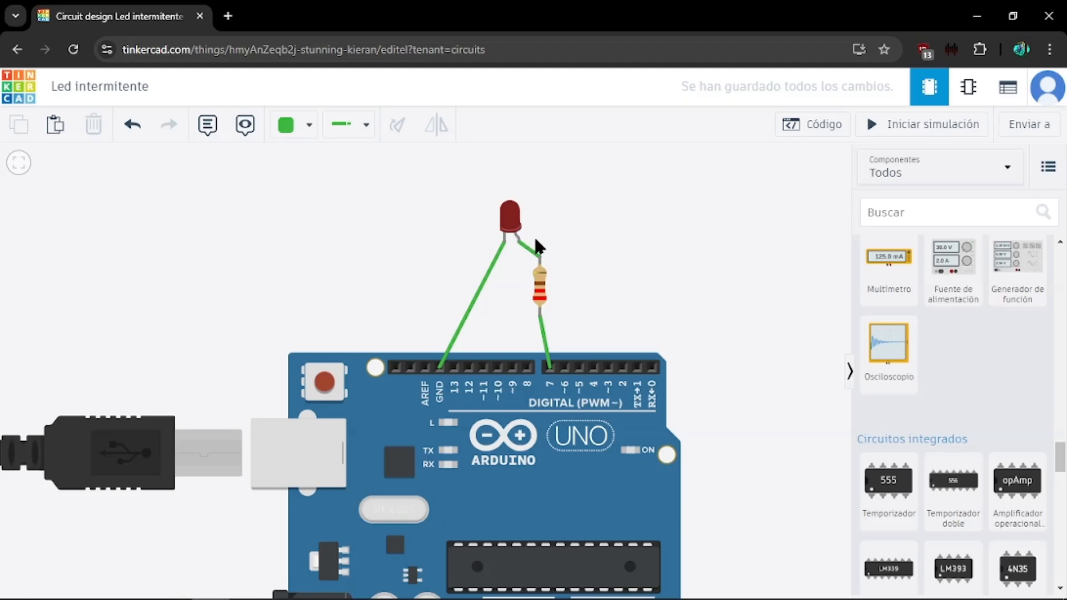
Step: In the Arduino's block code, add a 1-second wait block after the block that sets pin 7 to ALTA
left_click(795, 125)
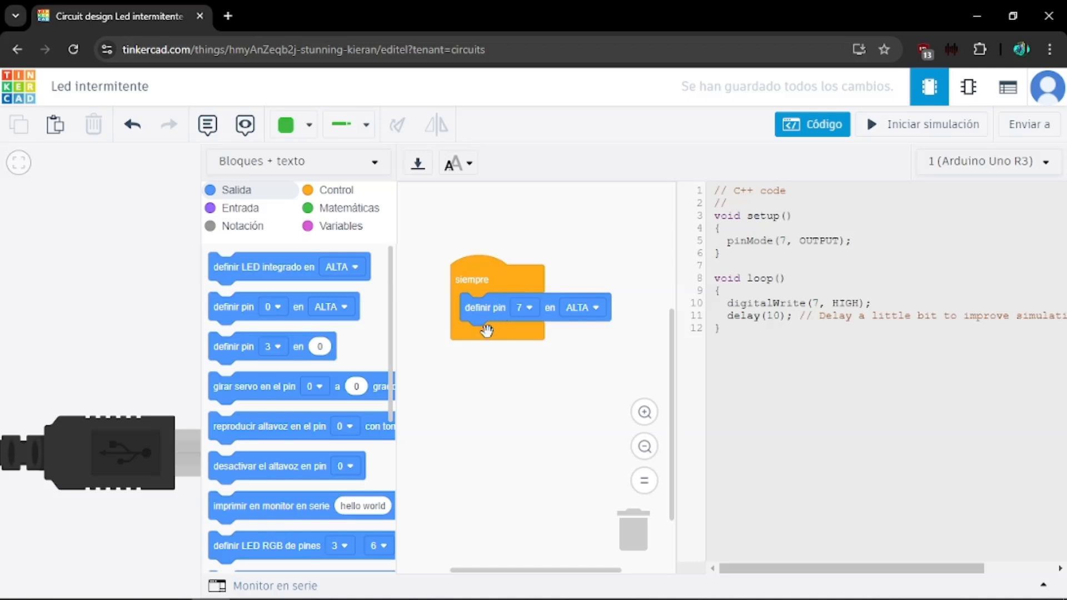
left_click_drag(479, 284, 465, 286)
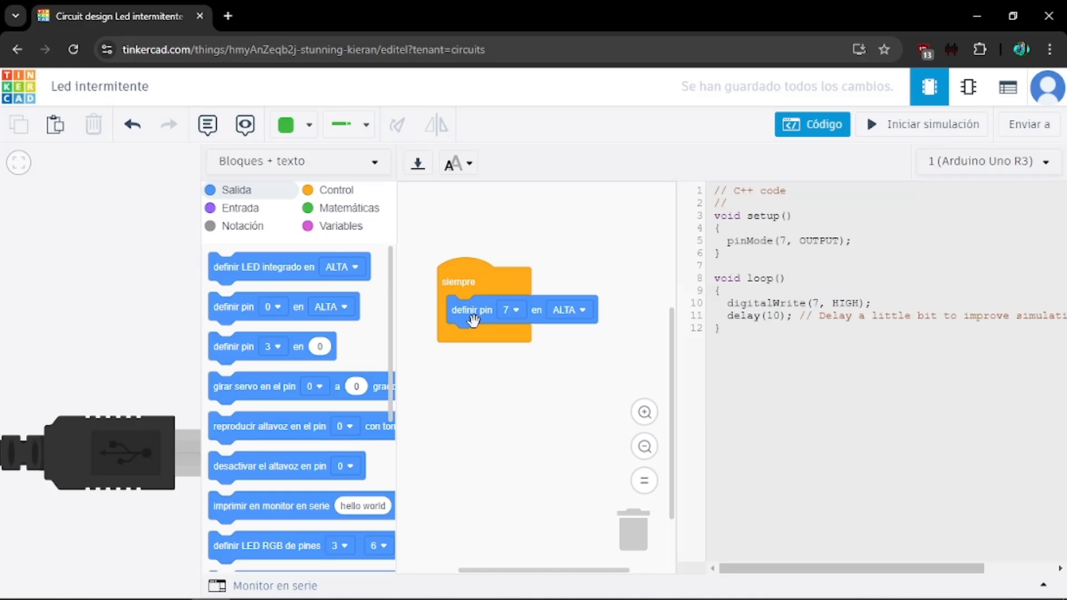
left_click(331, 192)
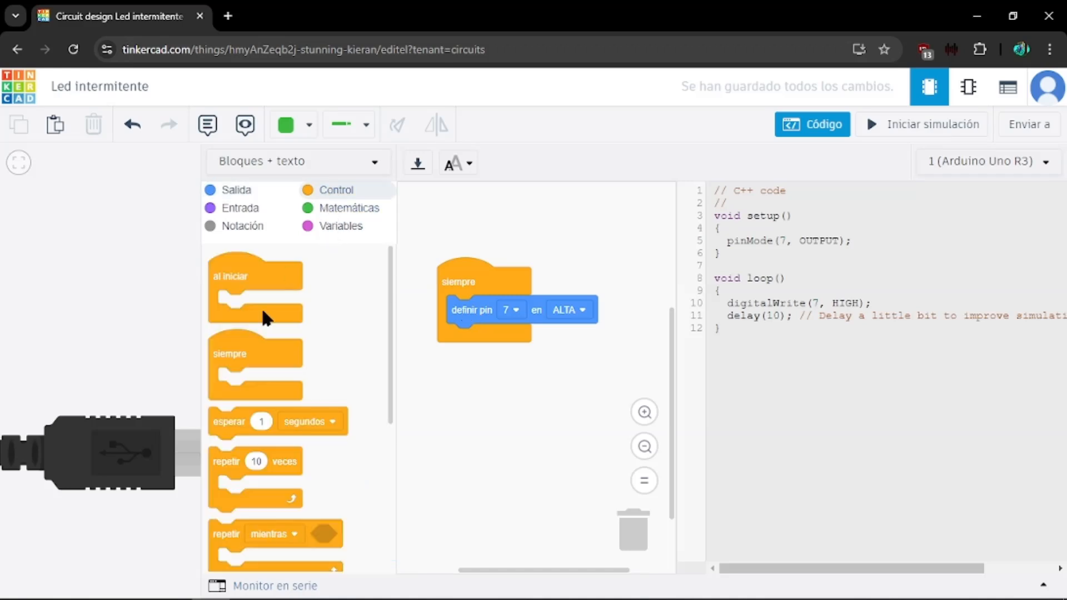
left_click_drag(237, 421, 471, 342)
Step: Add a set-pin block after the wait inside the loop, with pin 7 set to BAJA
left_click(241, 191)
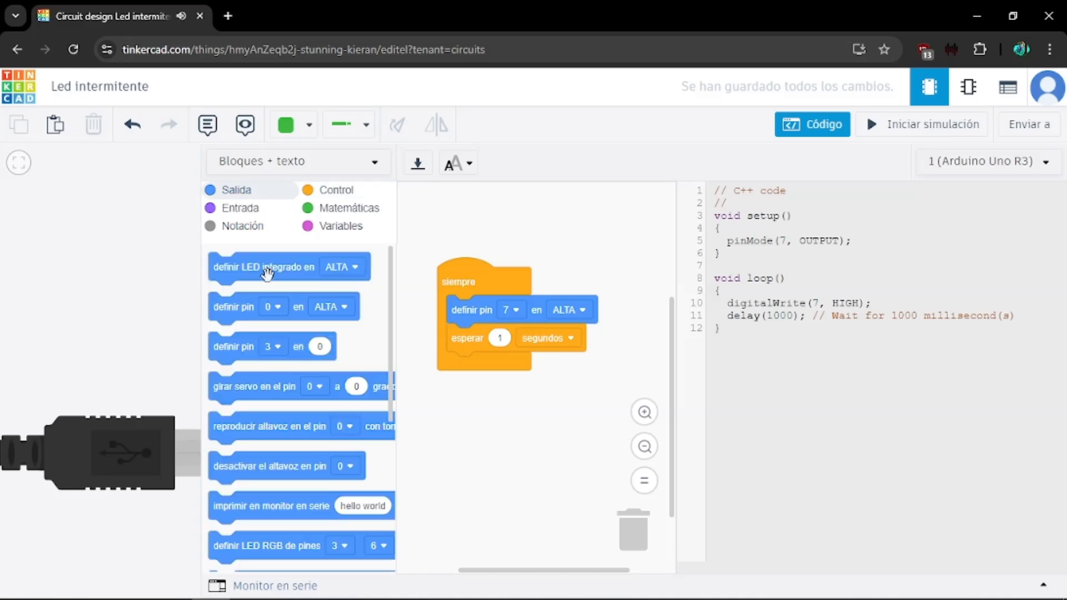
left_click_drag(266, 314, 502, 368)
left_click(513, 365)
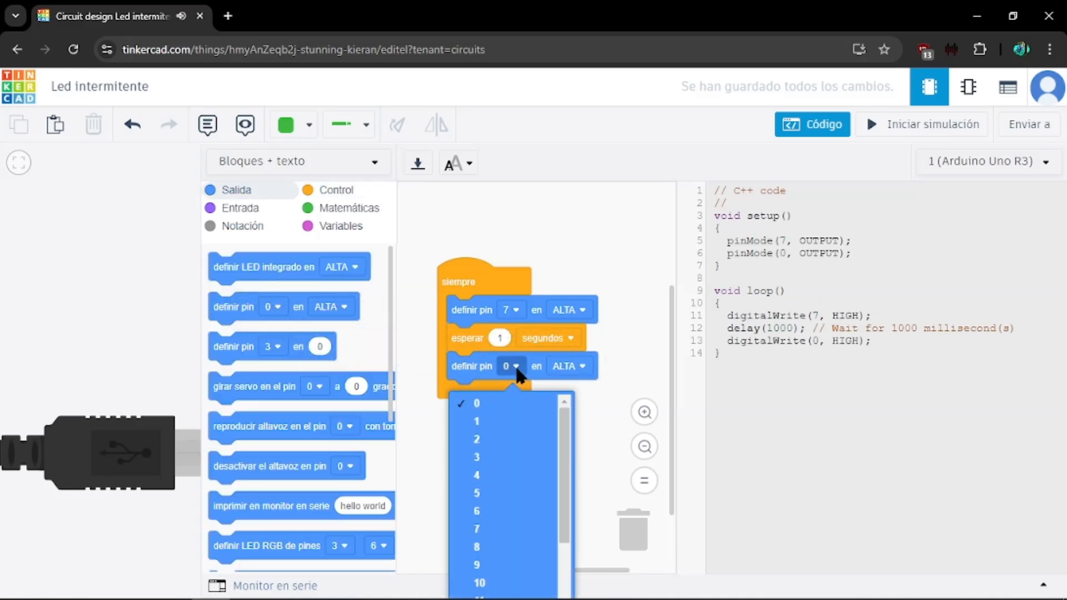
left_click(495, 529)
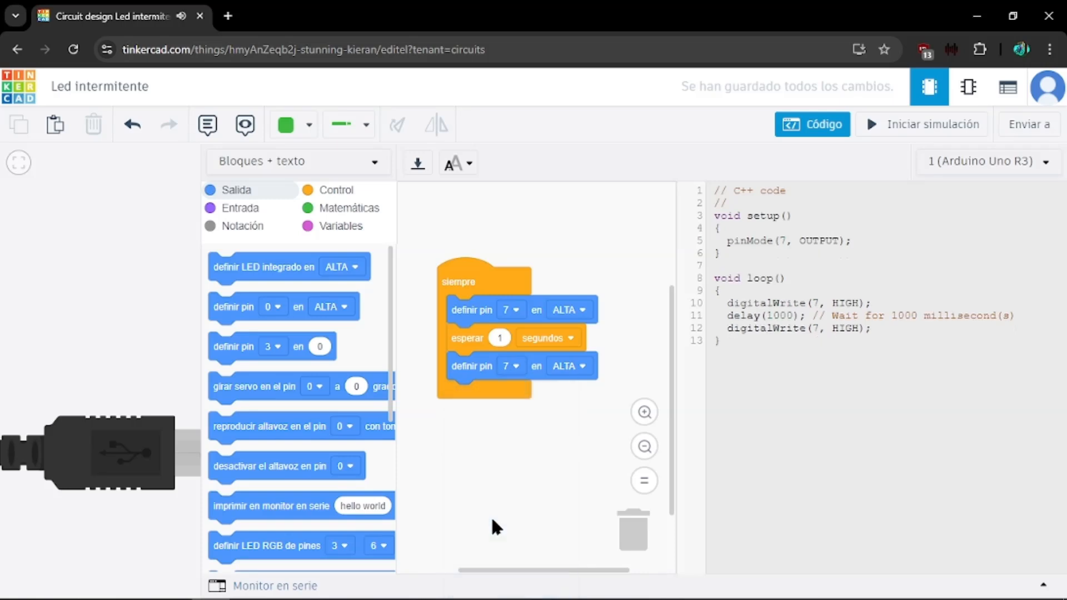
left_click(582, 366)
left_click(559, 418)
Step: Add a 1-second wait block after the pin 7 BAJA block, and simulate the circuit to check the LED's blinking
left_click(343, 192)
left_click_drag(234, 417, 474, 391)
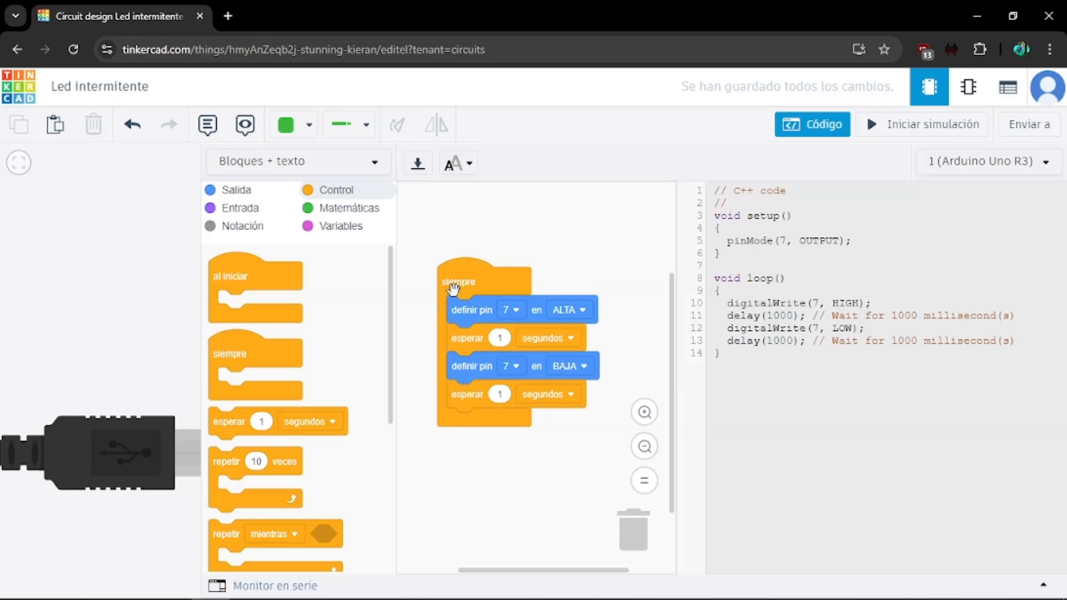
left_click(815, 119)
left_click(876, 124)
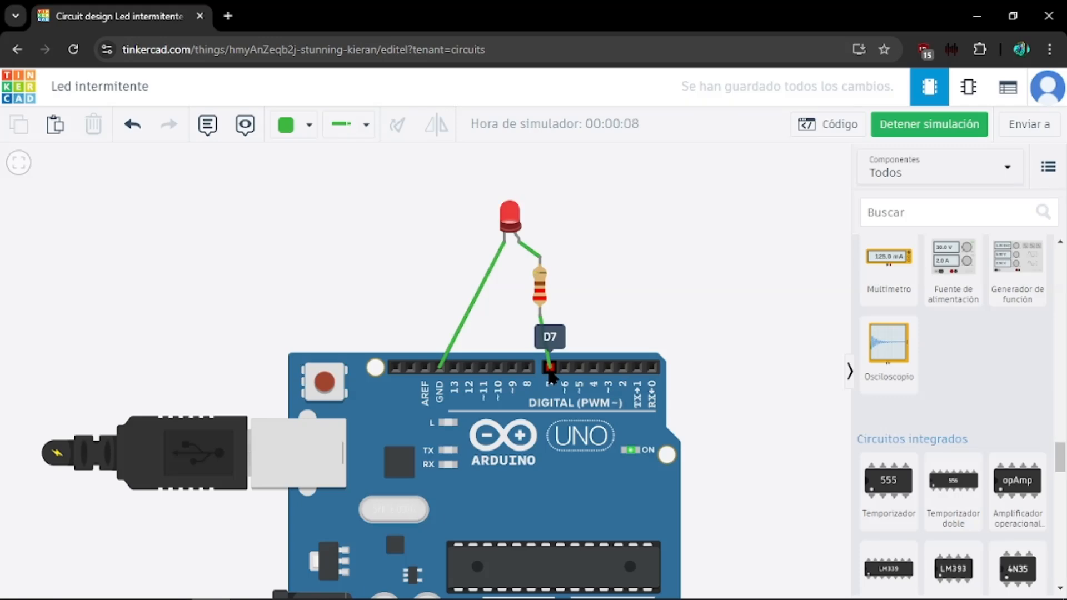
left_click(902, 127)
Step: Test the program in a simulation with the final wait block removed, and add the 1-second wait back at the loop's end
left_click(833, 126)
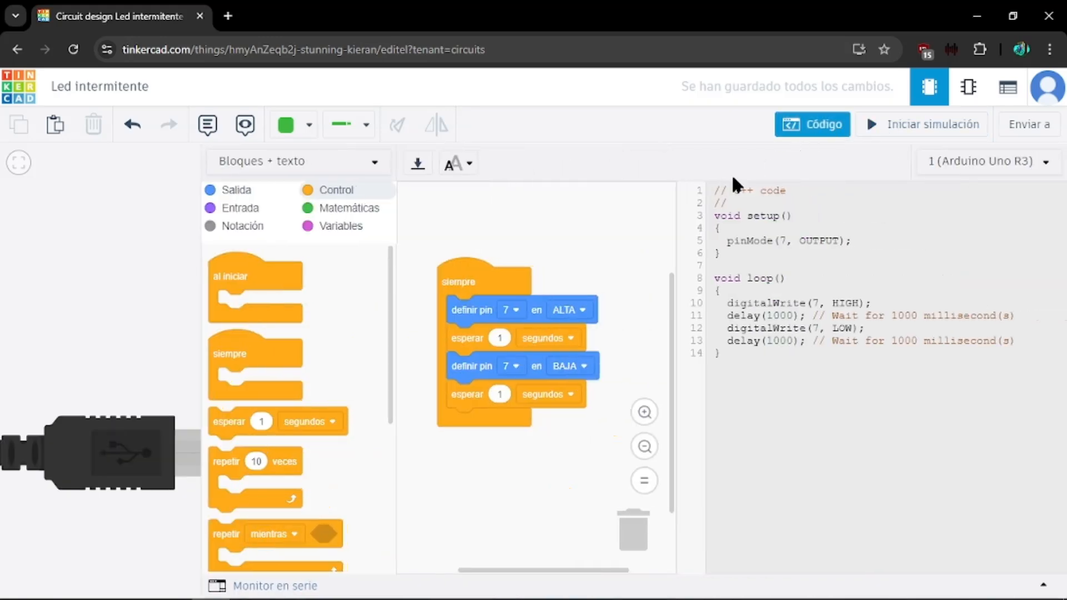
left_click_drag(474, 409, 632, 535)
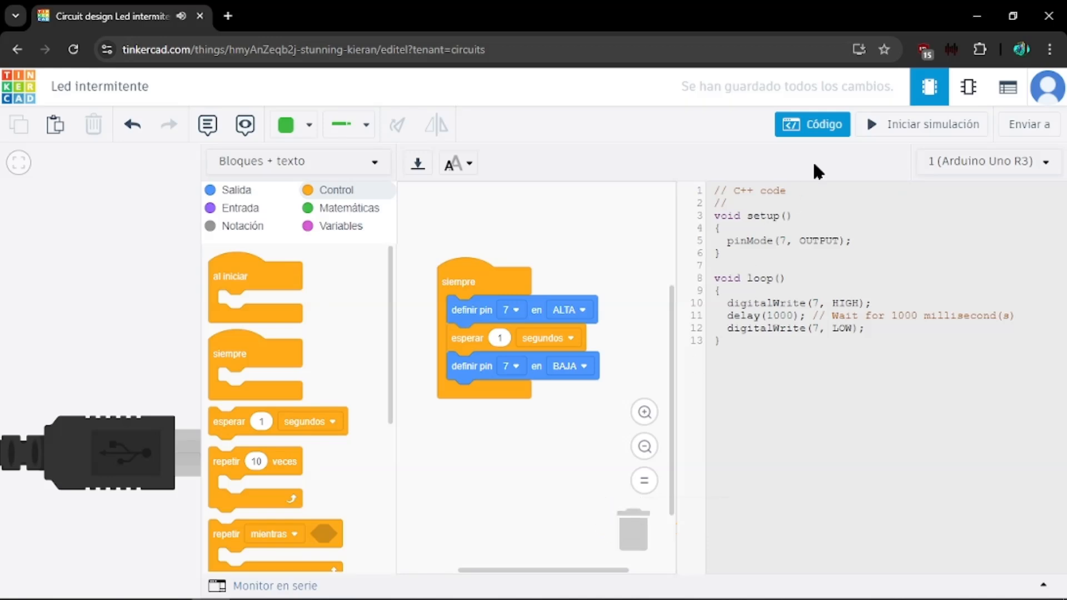
left_click(893, 125)
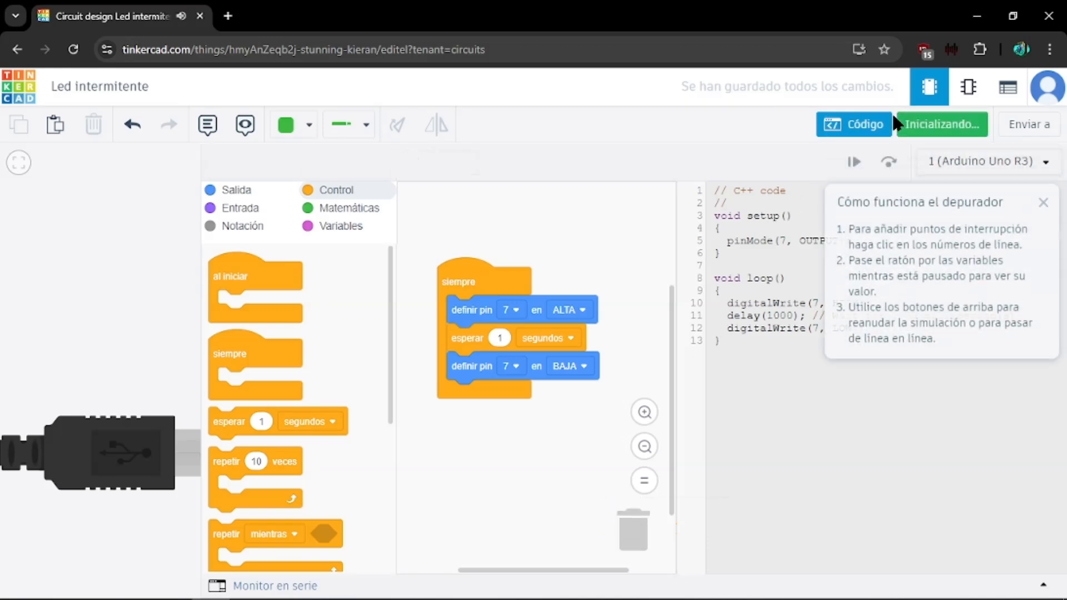
left_click(860, 124)
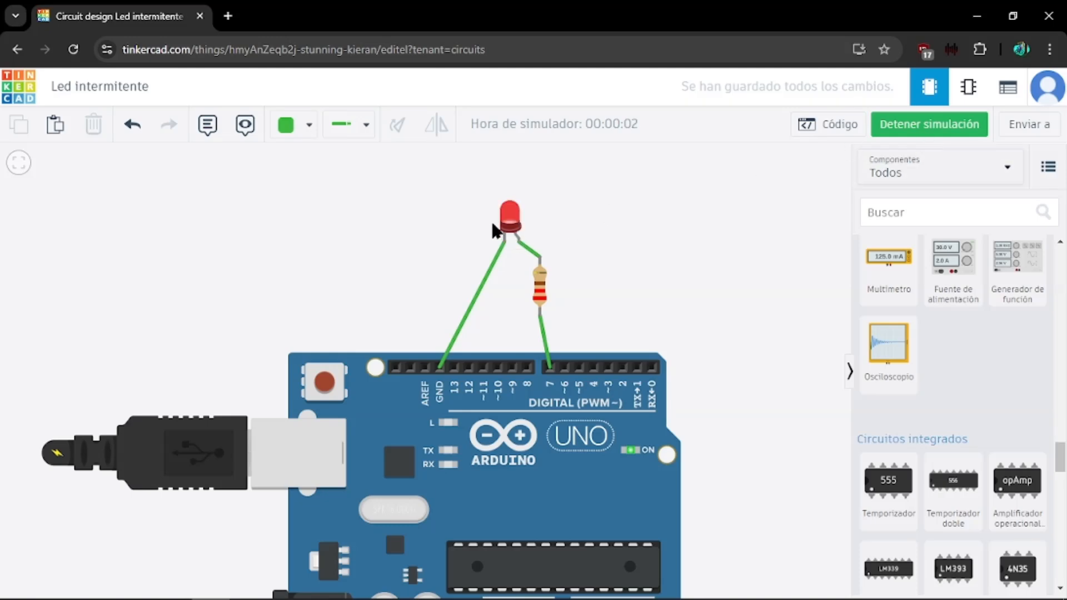
left_click(832, 125)
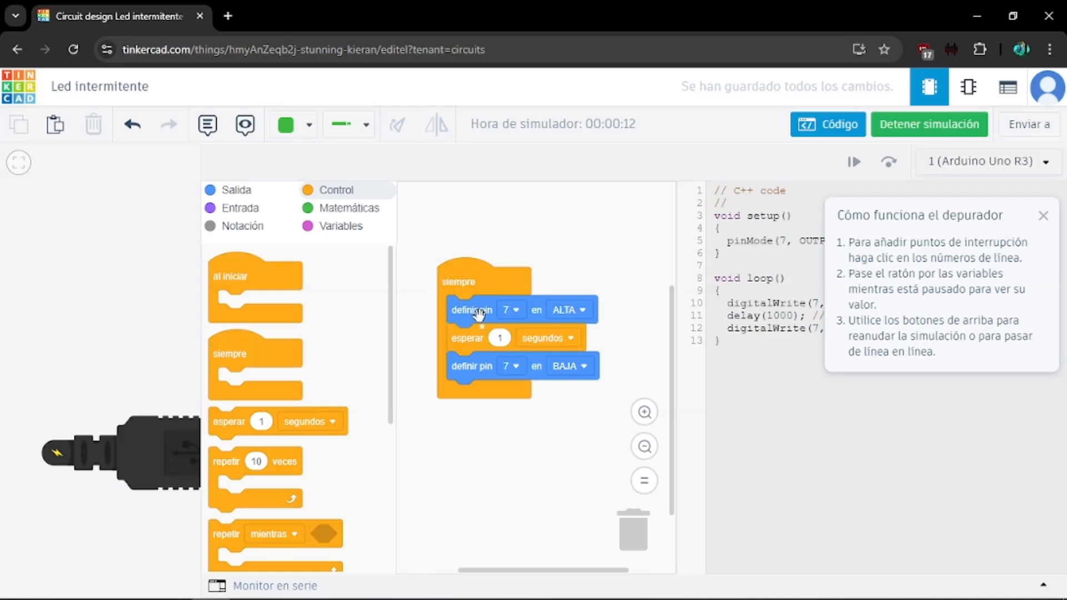
left_click_drag(239, 422, 483, 396)
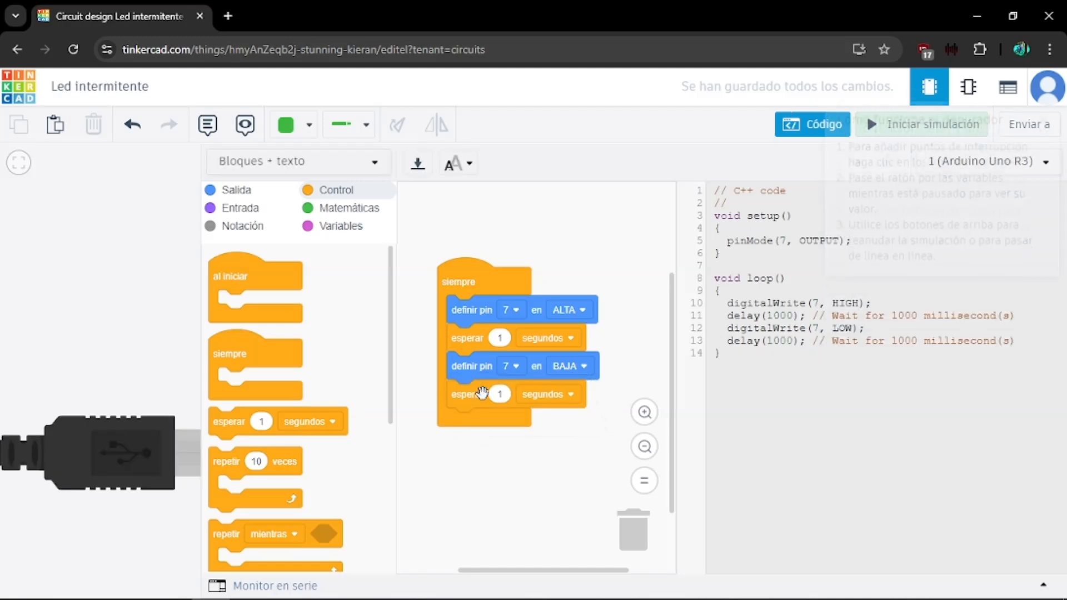
Step: Run the simulation with both wait blocks in the loop to check the blinking LED, and stop it when done
left_click(868, 129)
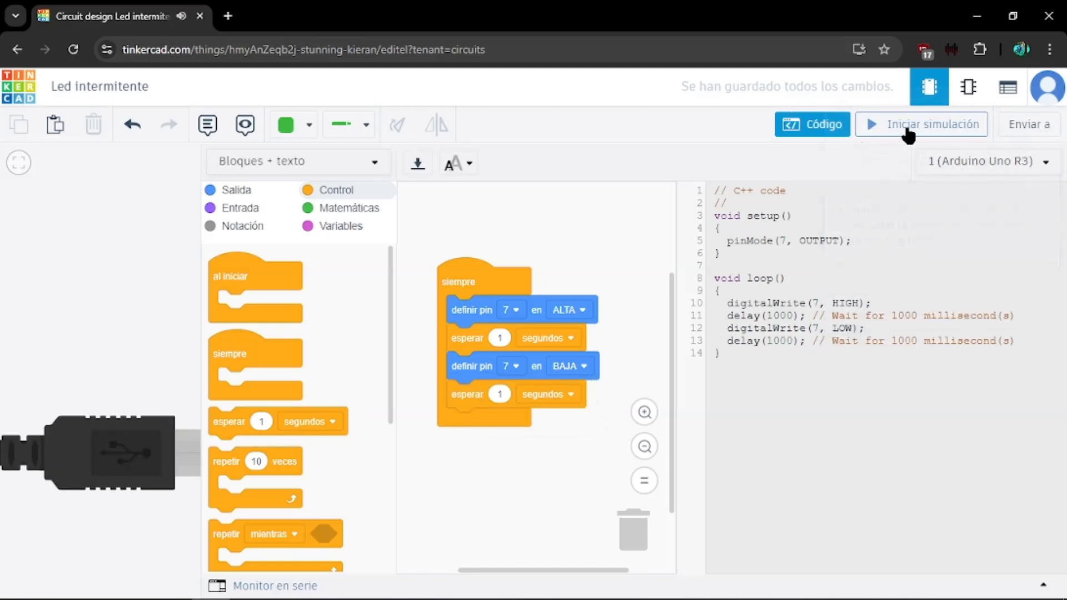
left_click(850, 129)
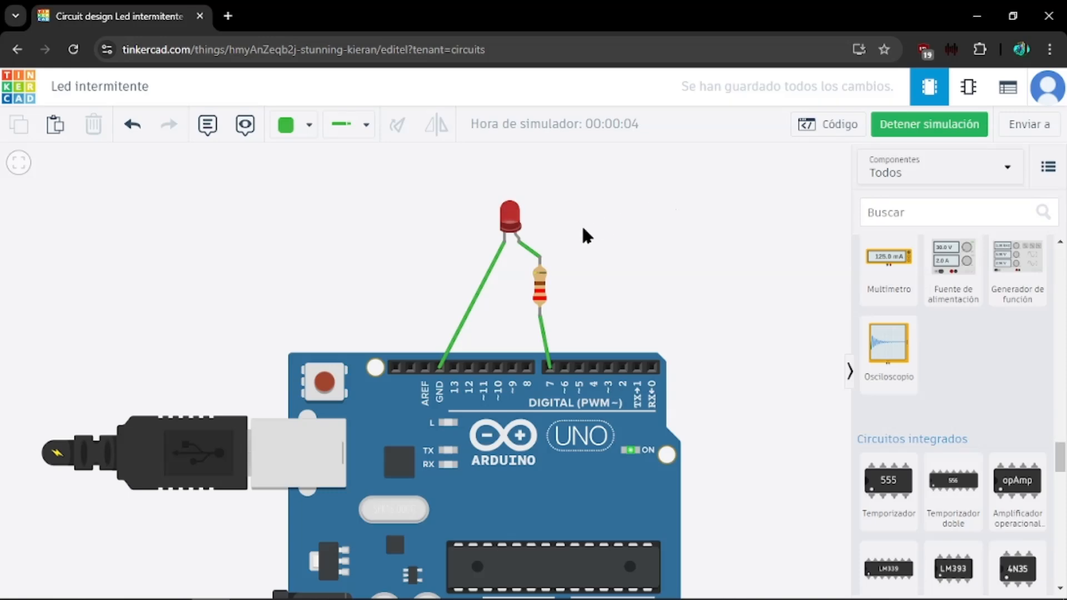
left_click(897, 124)
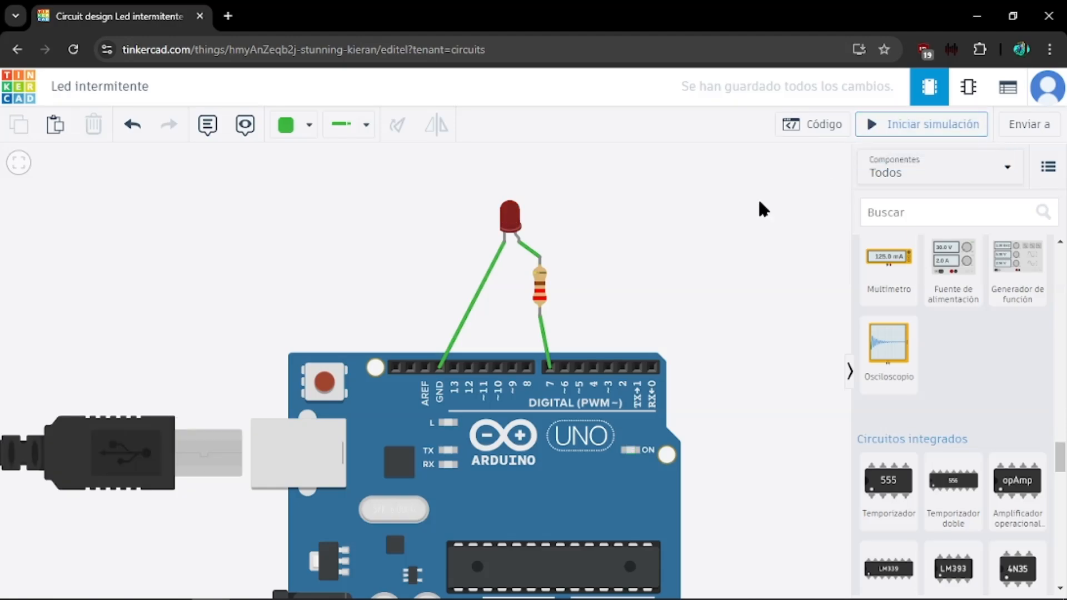
mouse_move(338, 586)
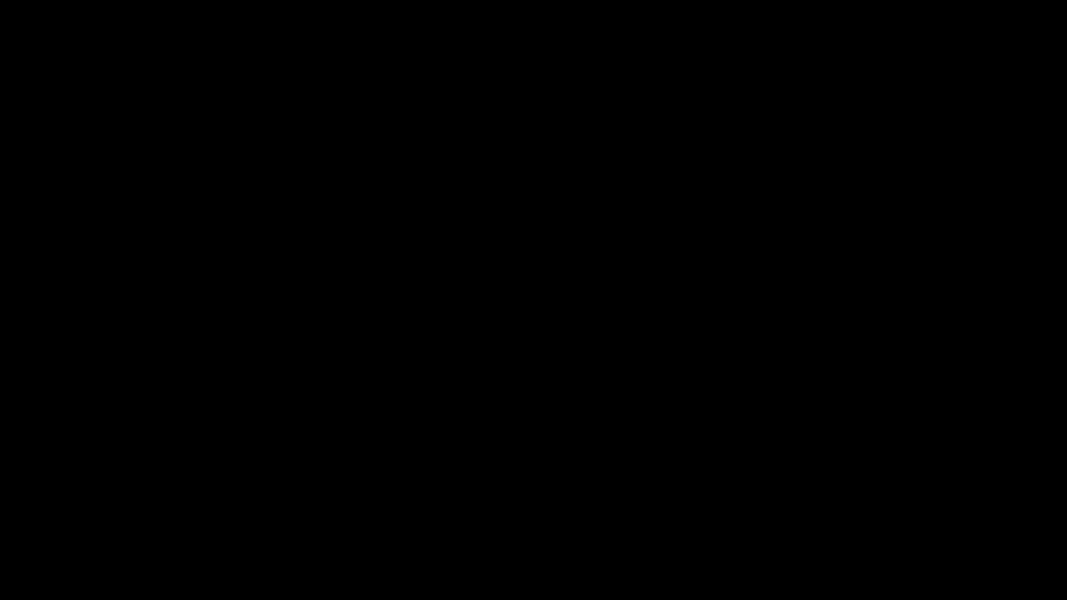